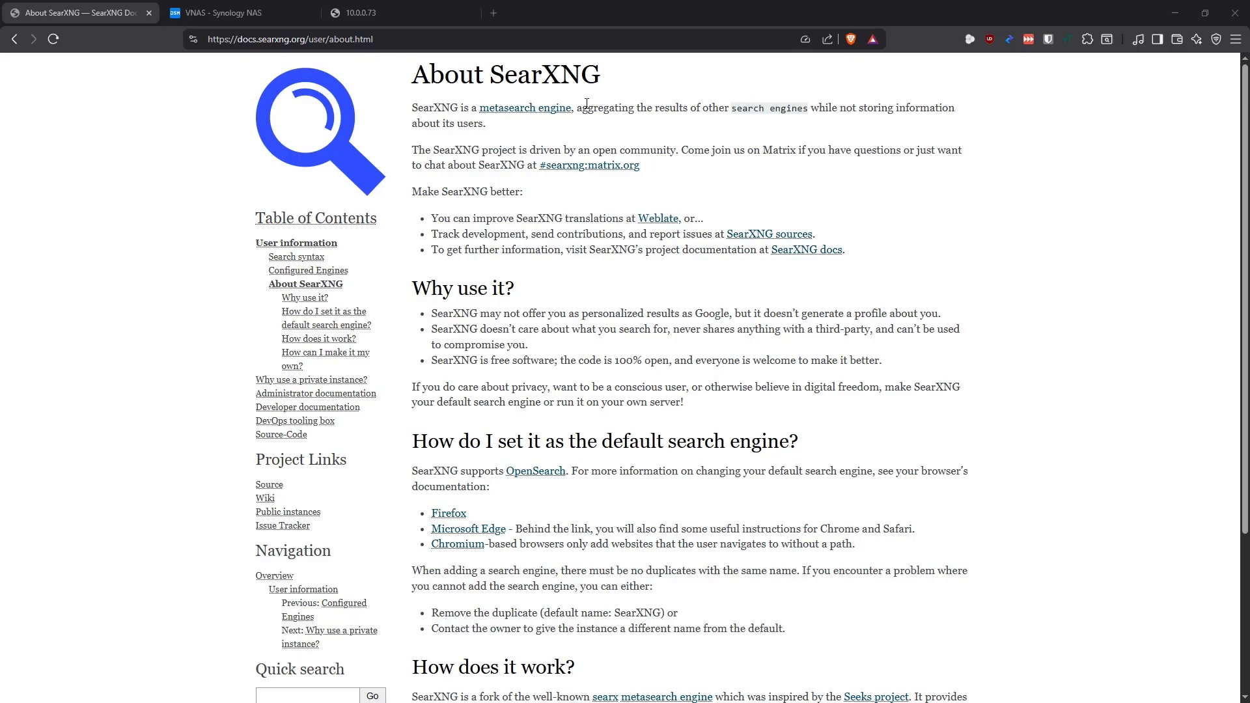
Read through the About SearXNG documentation page, from the introduction to the section on making it your own.
drag(600, 80, 493, 99)
click(500, 261)
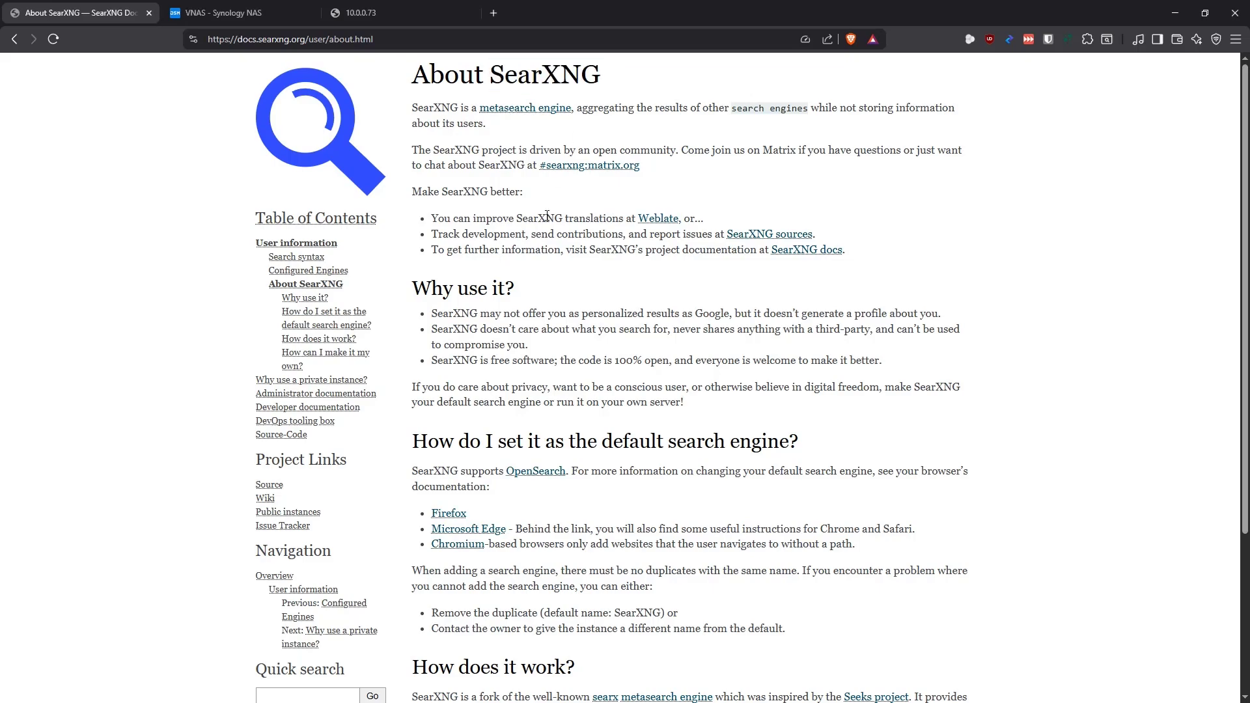
drag(561, 77, 483, 76)
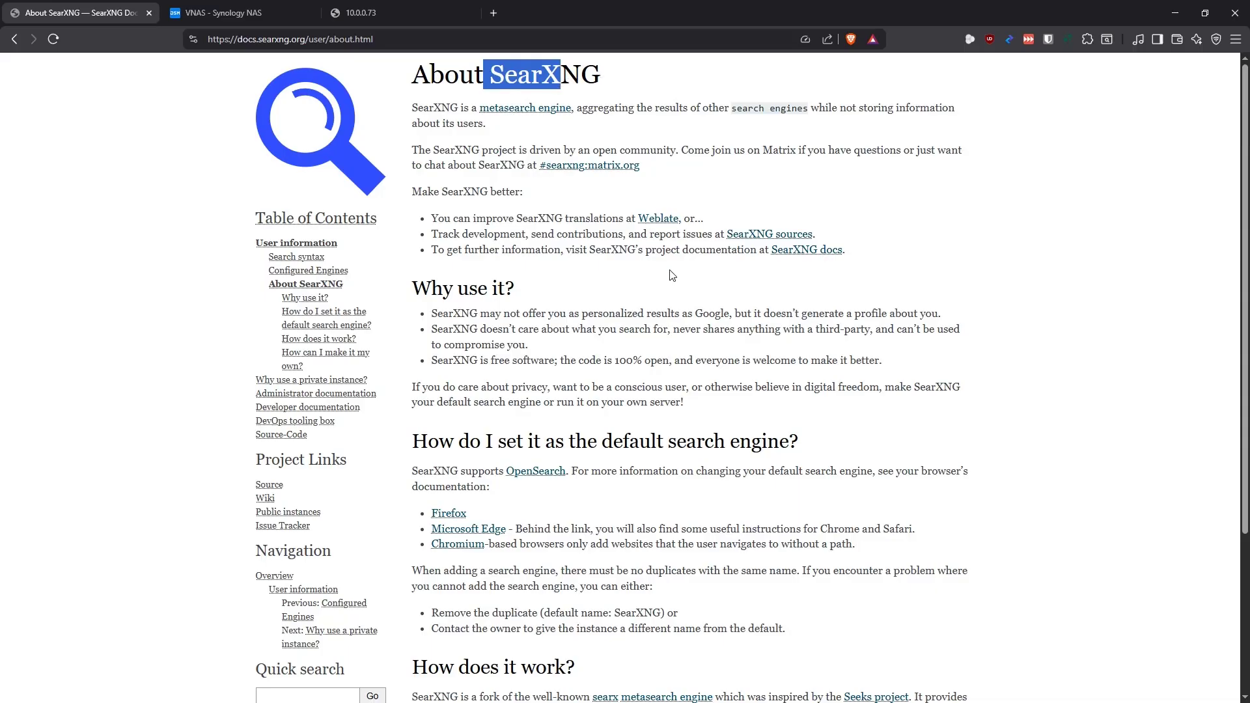
click(704, 150)
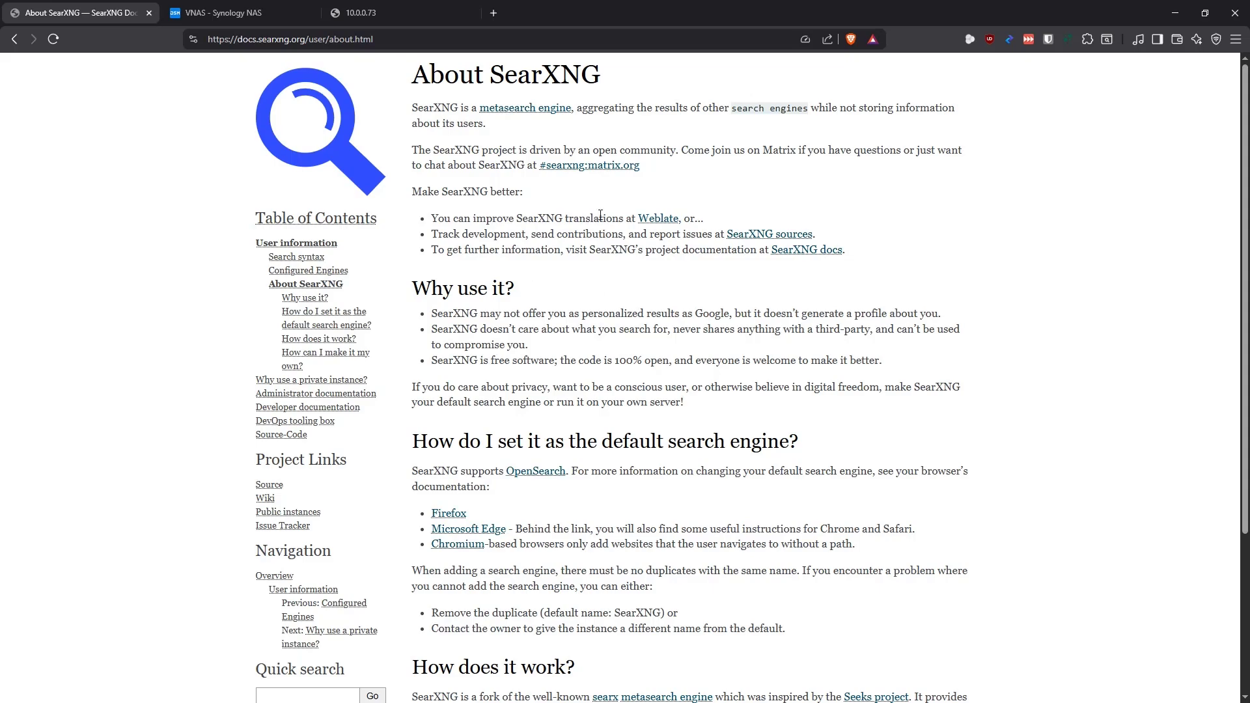
scroll(601, 215, down, 2)
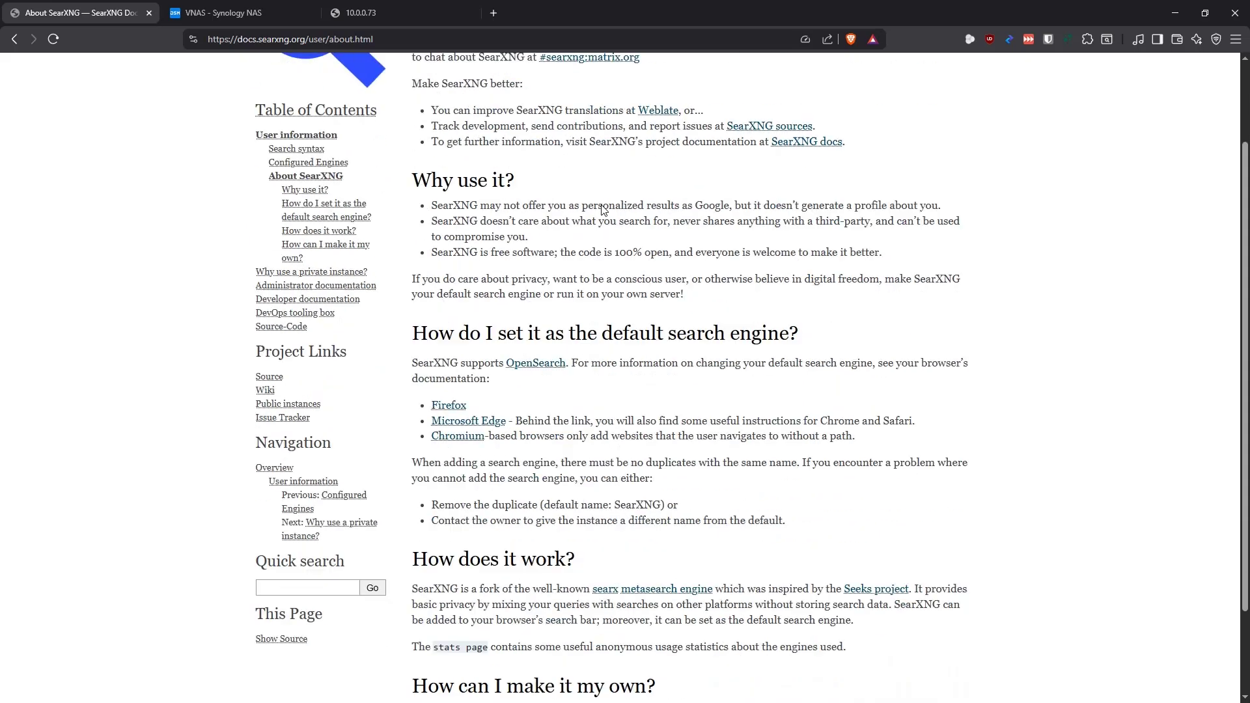
scroll(605, 204, down, 1)
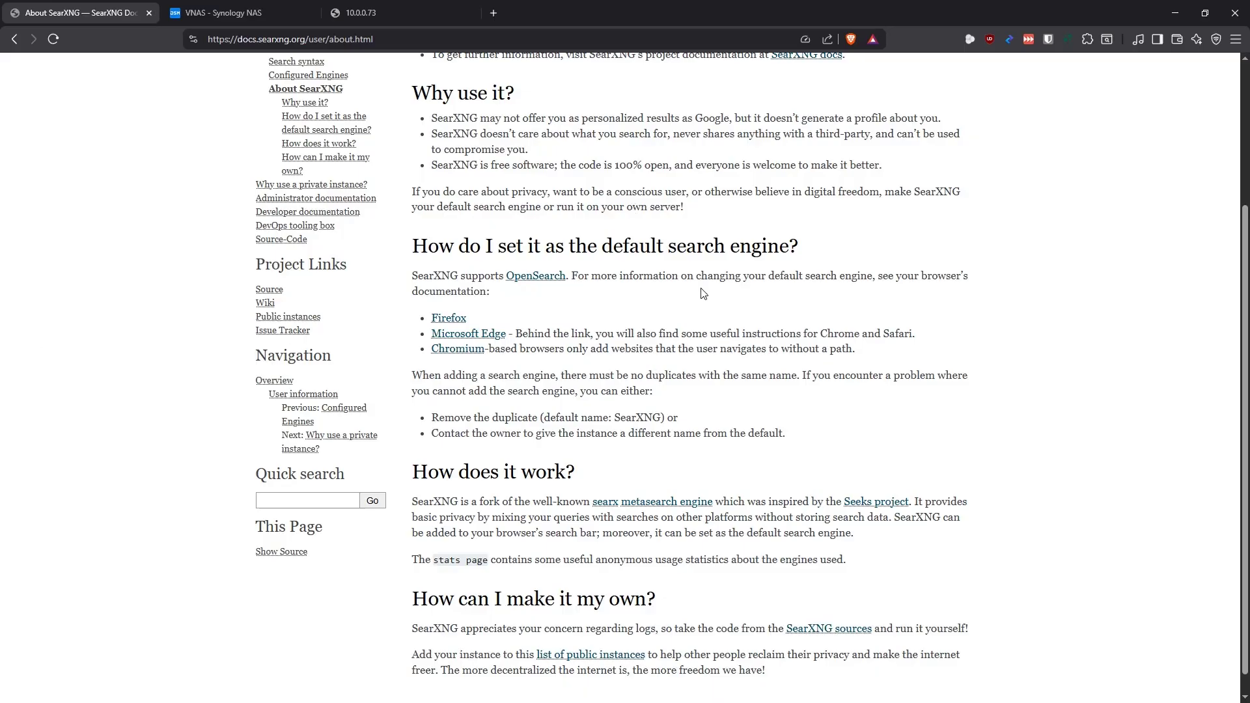
scroll(702, 294, down, 1)
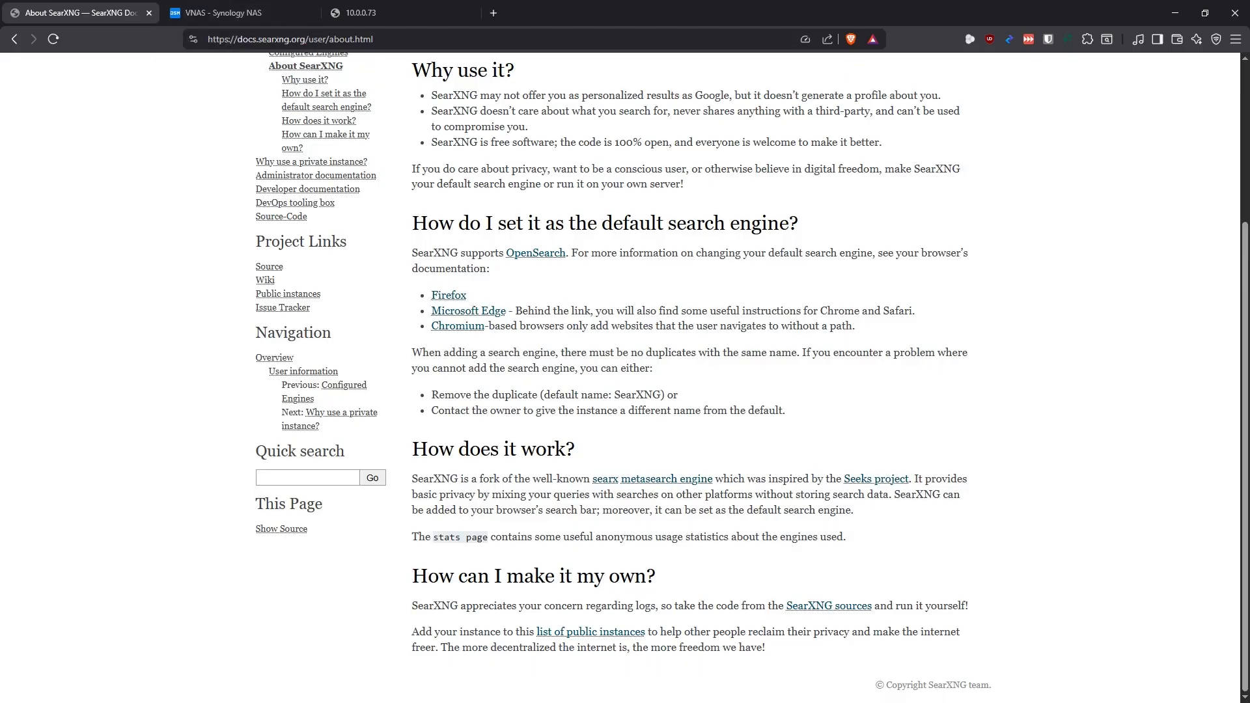
Switch to the Synology NAS desktop and open the docker/Containers/SearXNG folder in File Station.
key(ctrl+Tab)
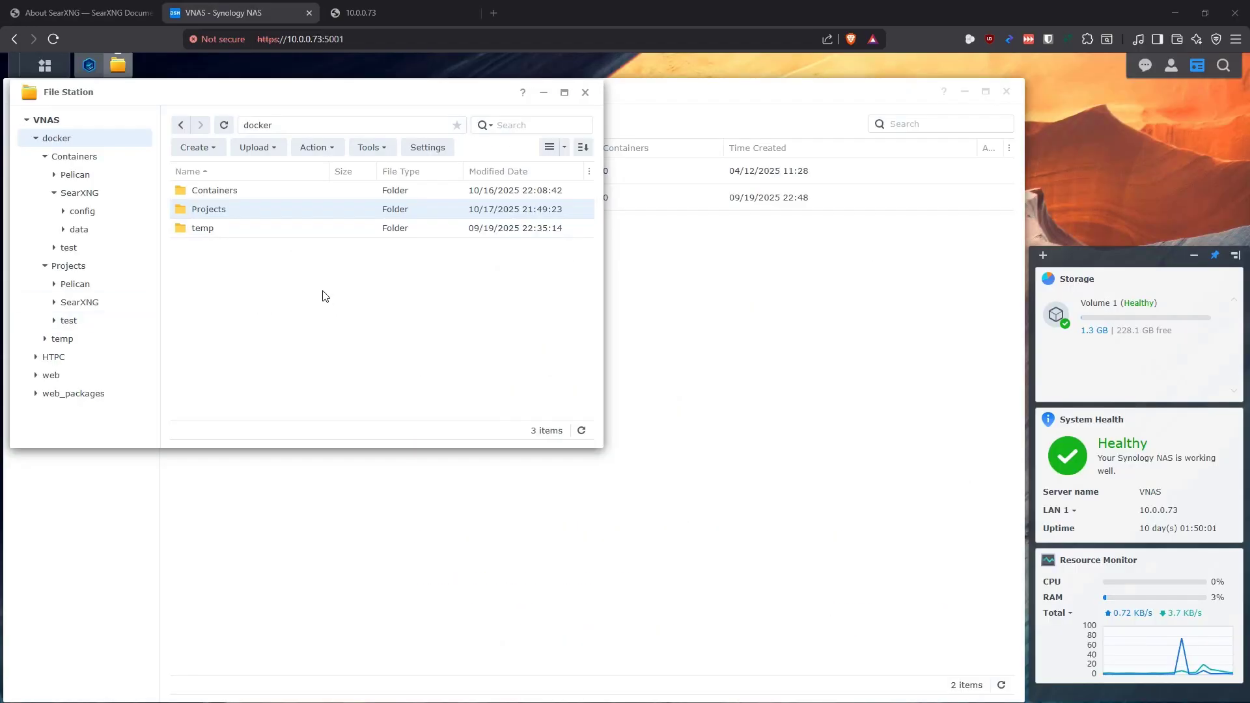
click(76, 159)
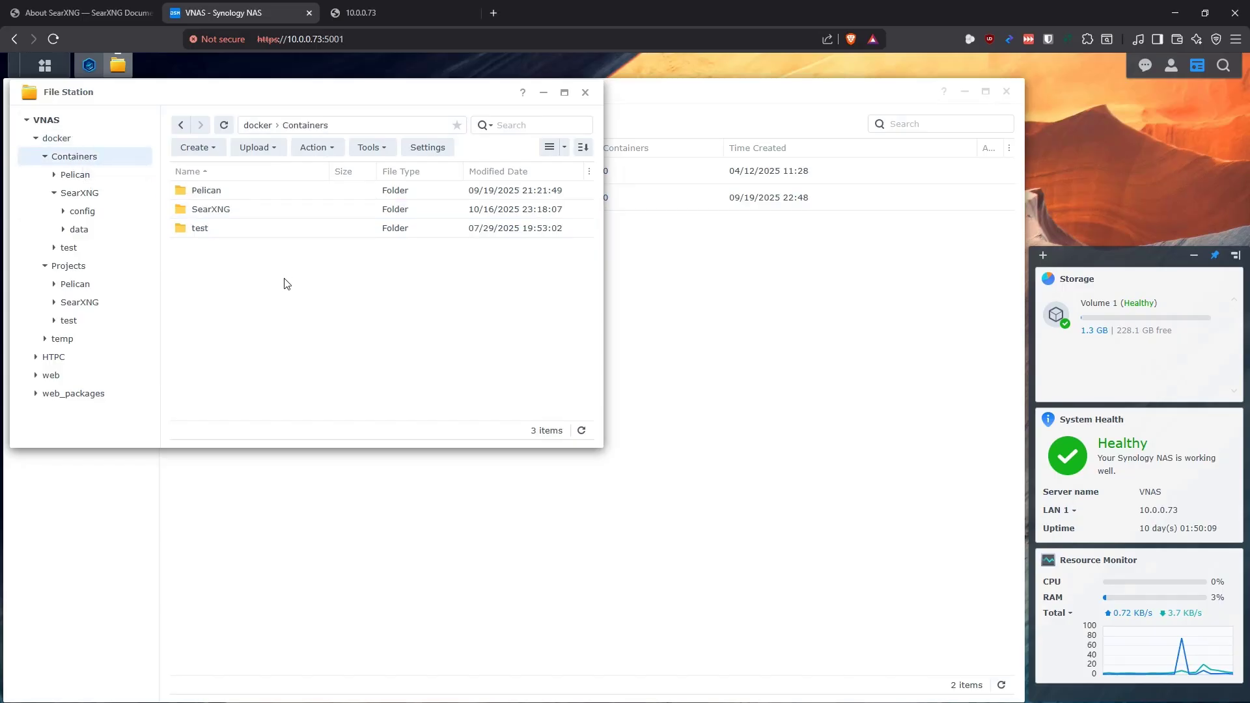
click(206, 211)
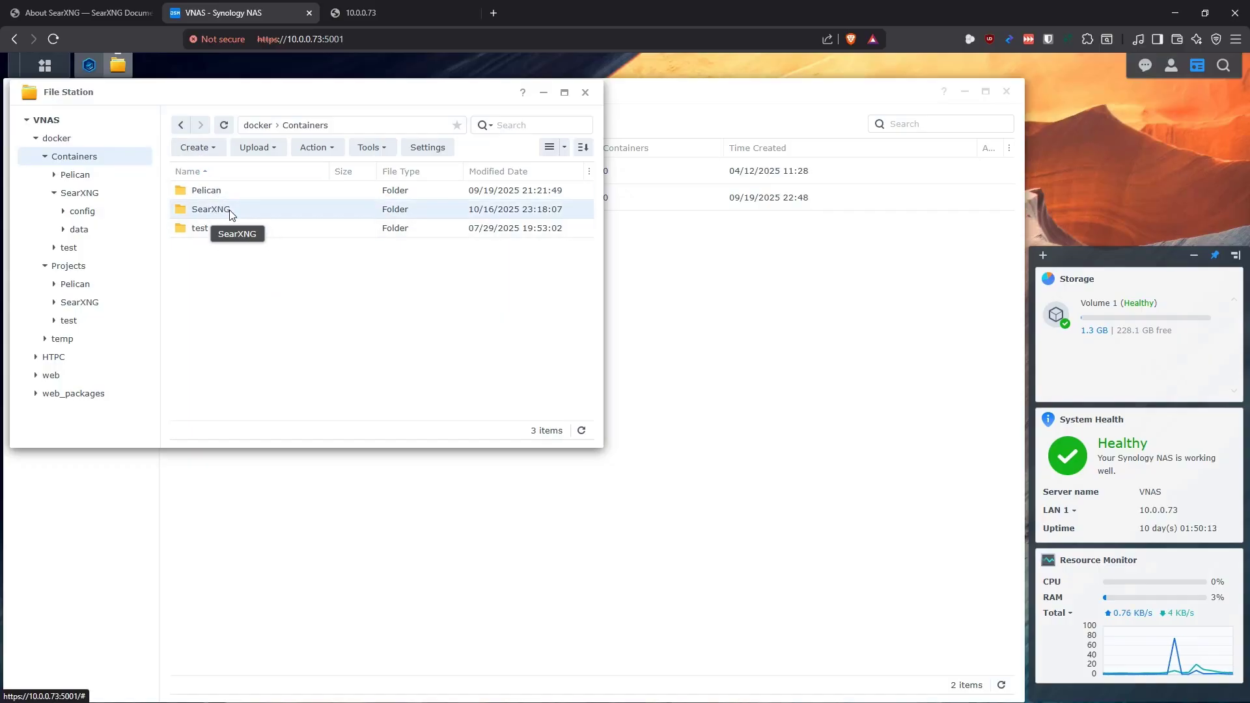
double_click(219, 213)
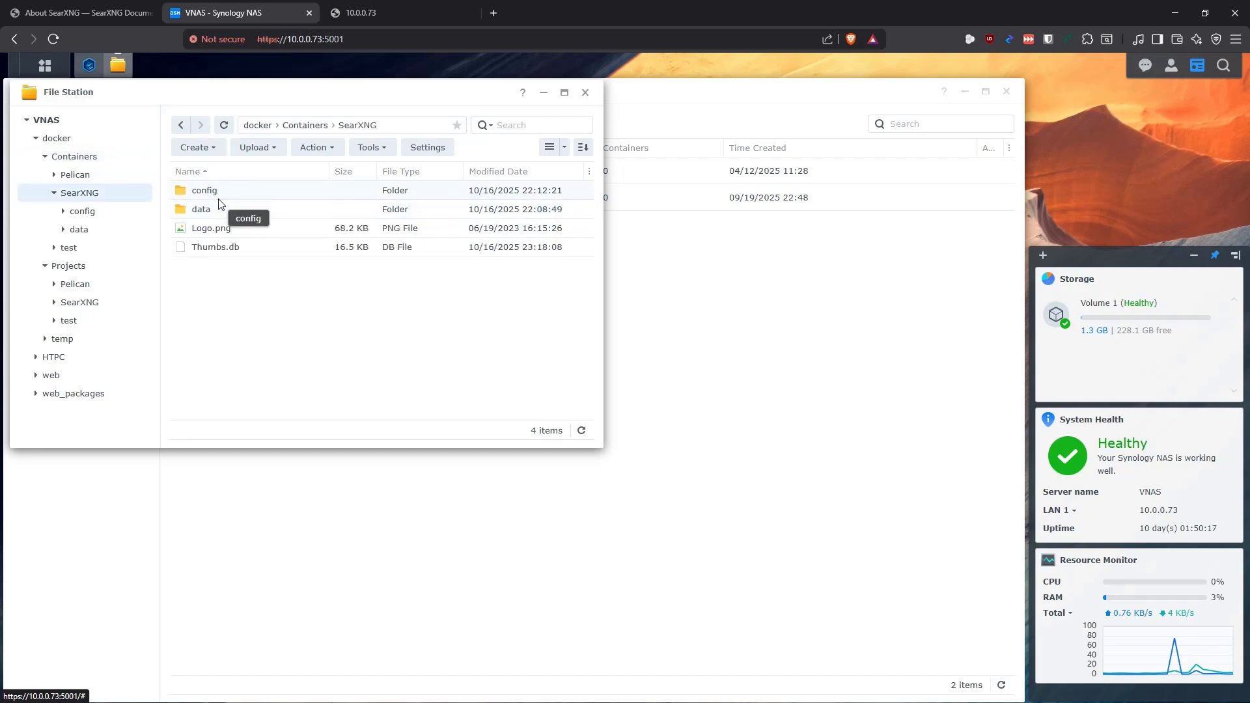
Examine the config and data subfolders of the SearXNG container folder, checking the contents of data.
click(214, 195)
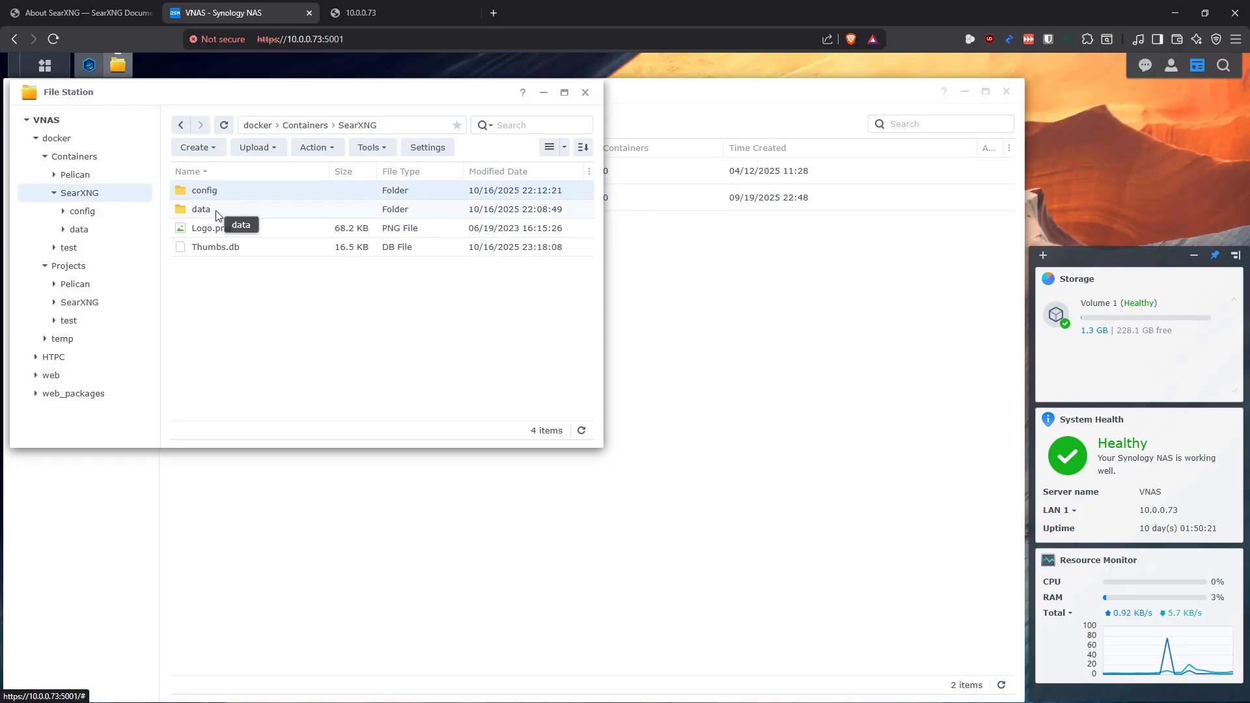
click(215, 212)
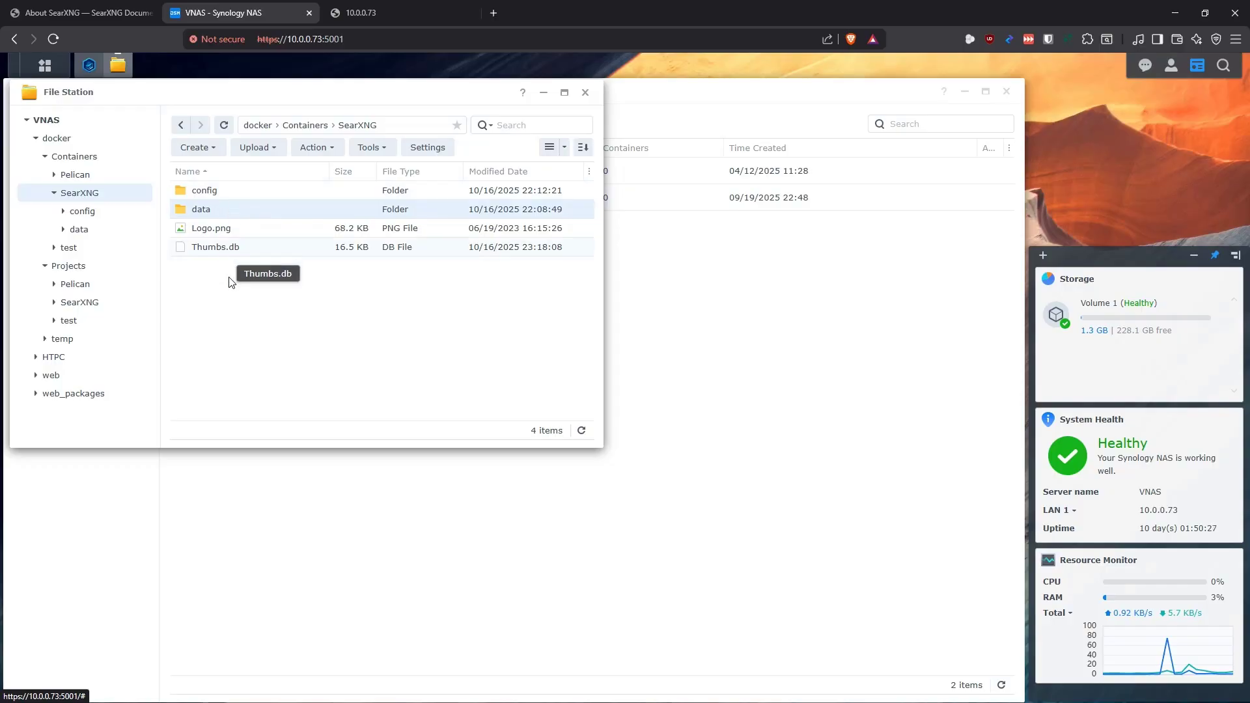
click(287, 325)
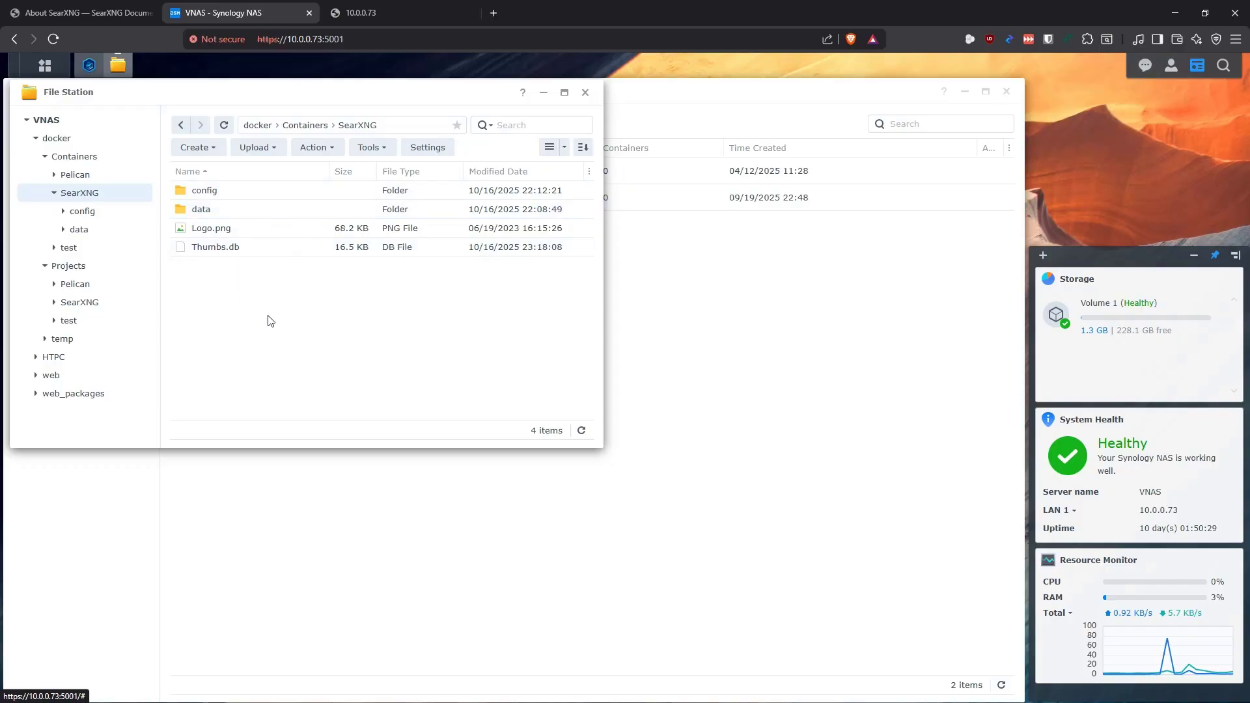
double_click(209, 210)
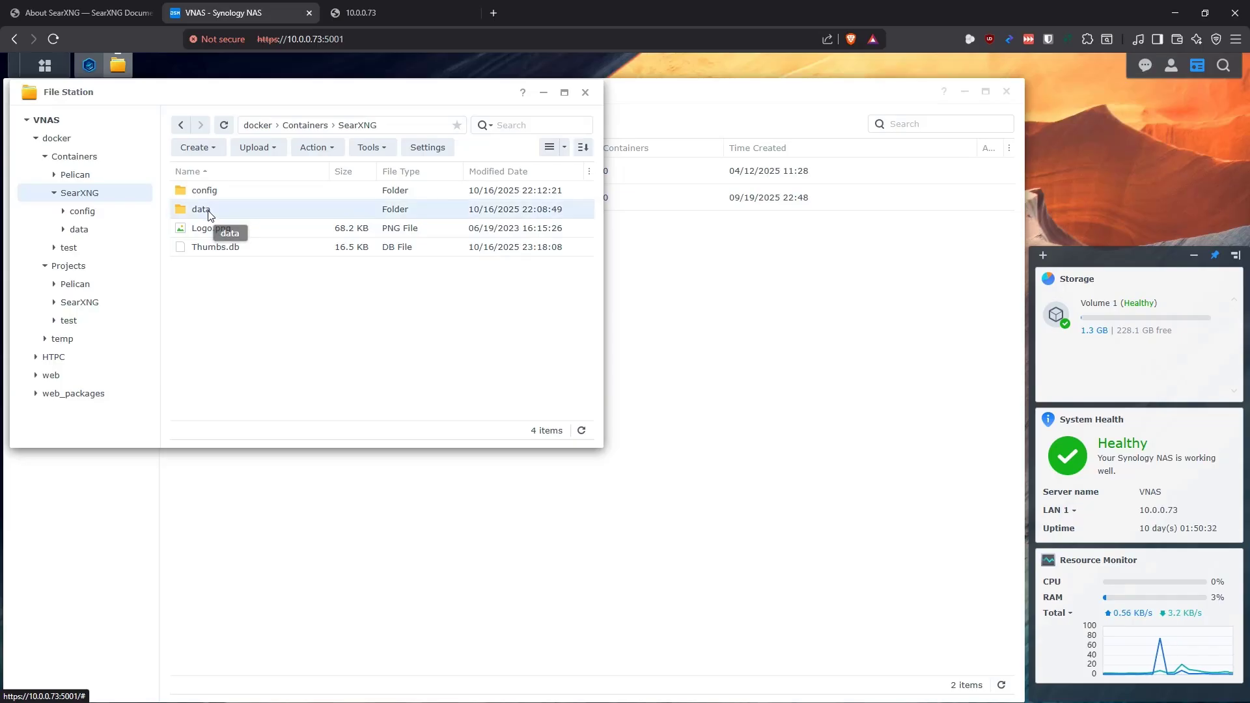
click(181, 125)
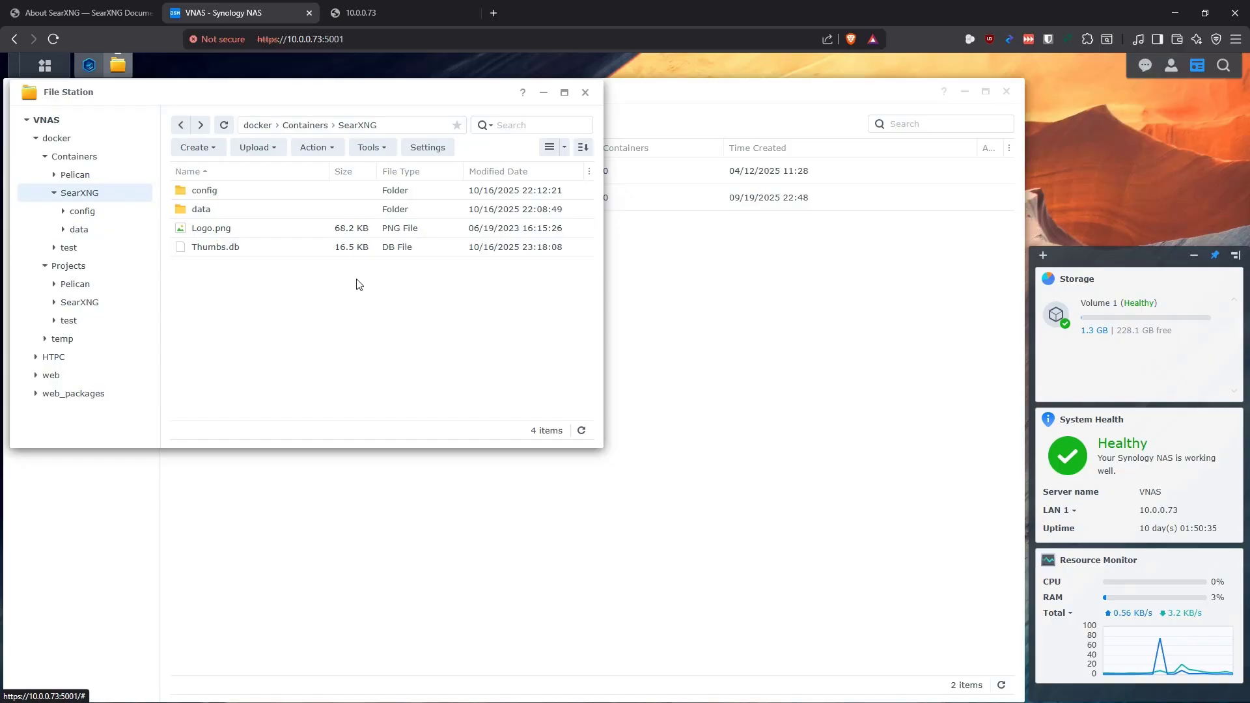
double_click(218, 213)
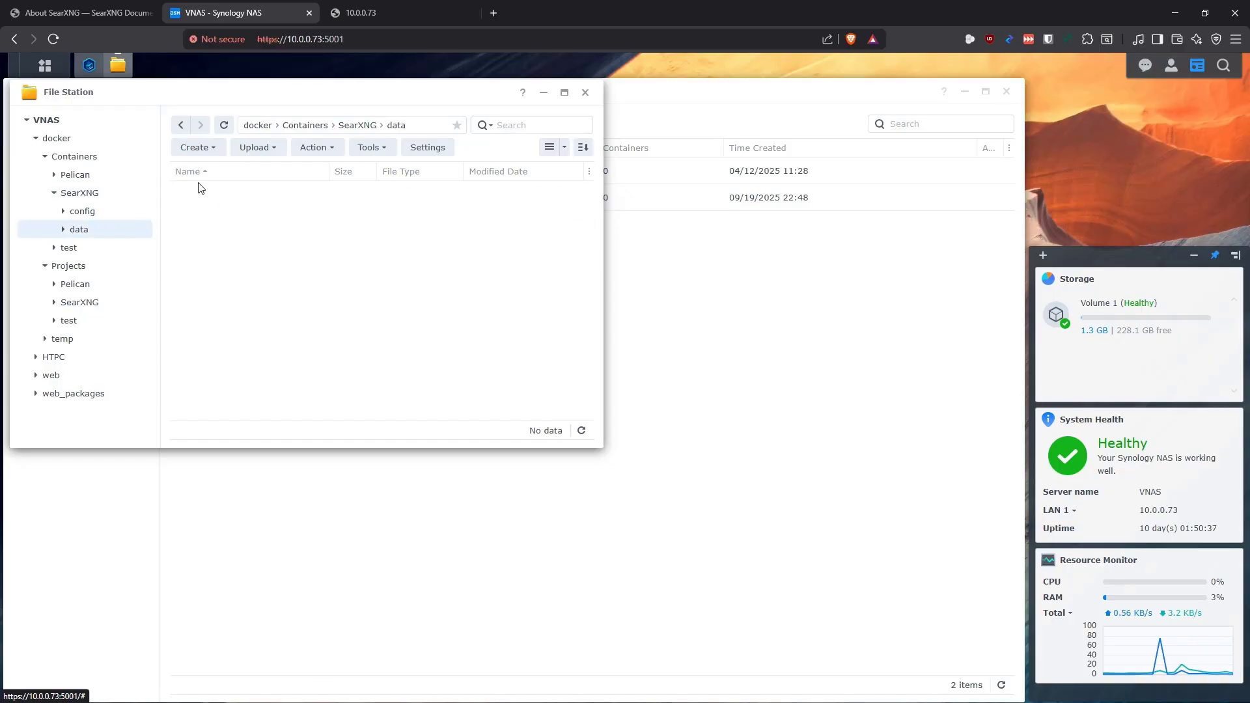
click(182, 128)
click(356, 281)
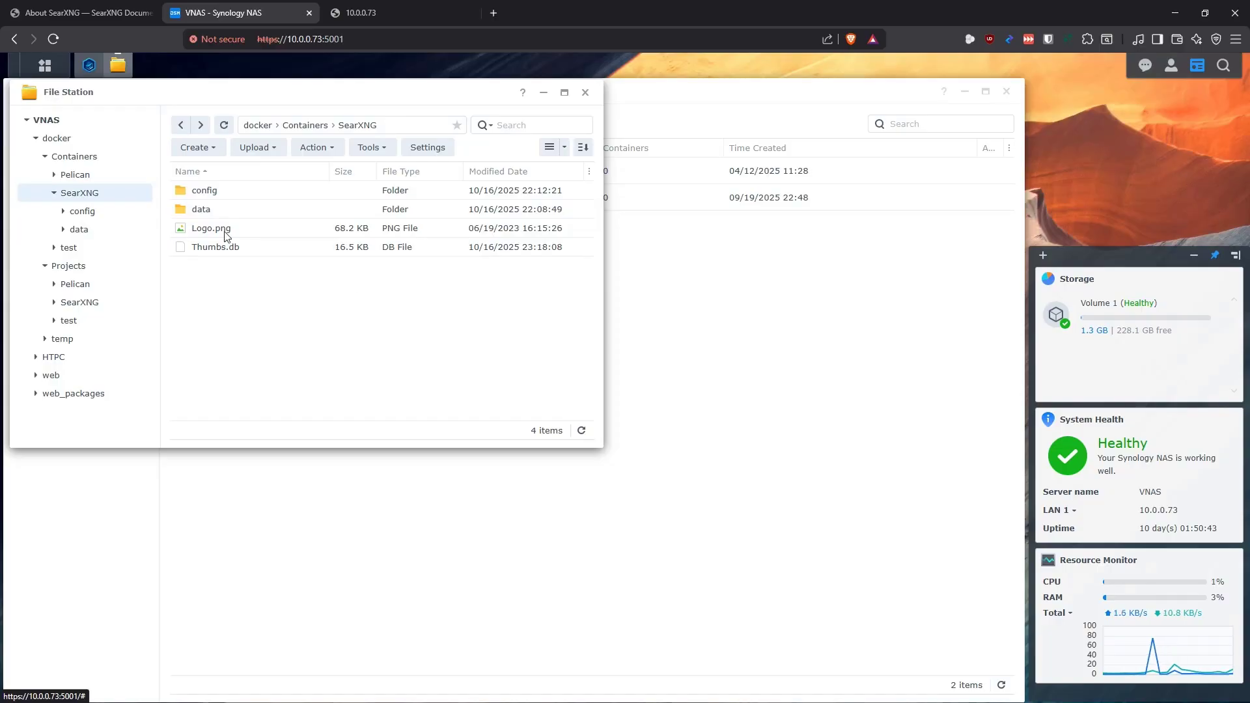
click(215, 214)
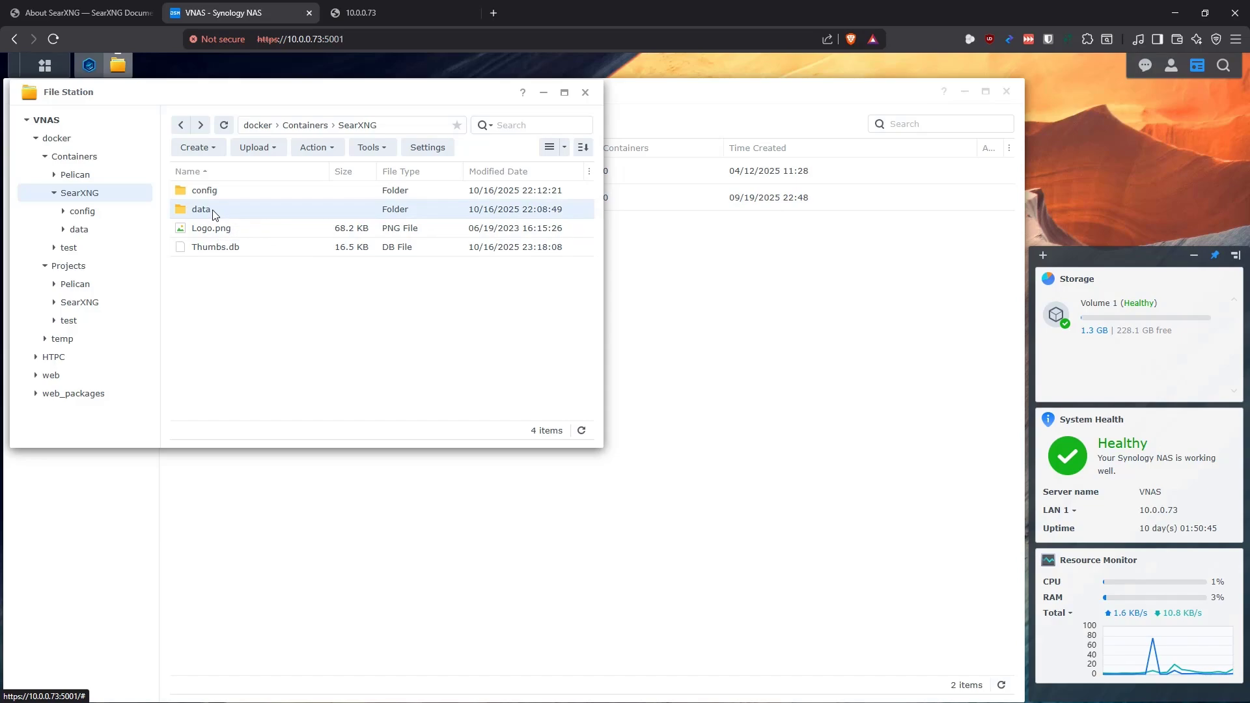
Delete settings.yml from the config folder of the SearXNG container folder.
double_click(213, 191)
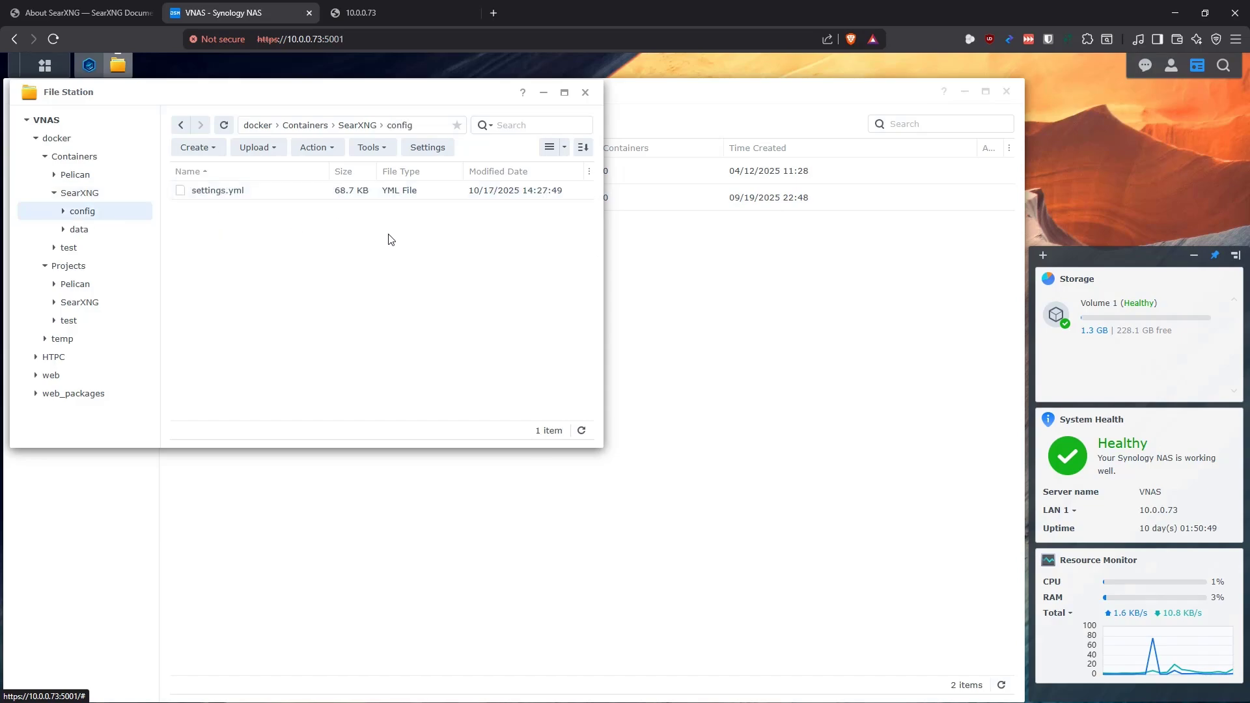
click(232, 195)
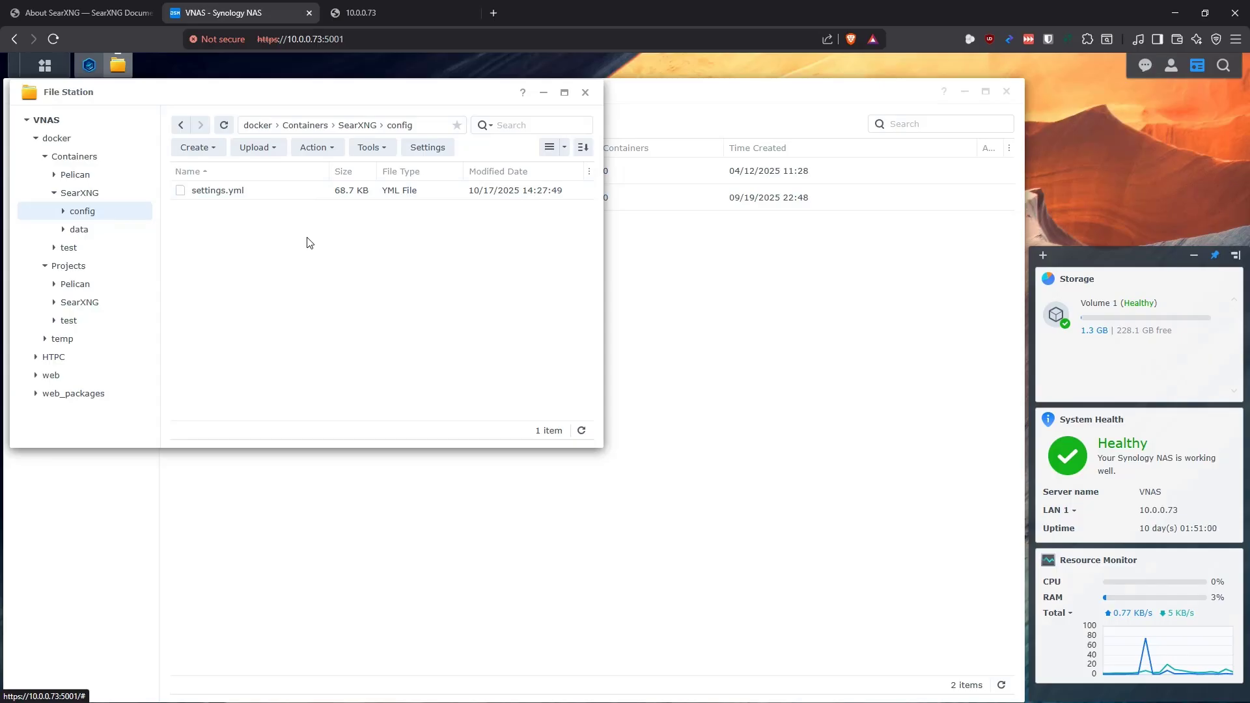
right_click(239, 194)
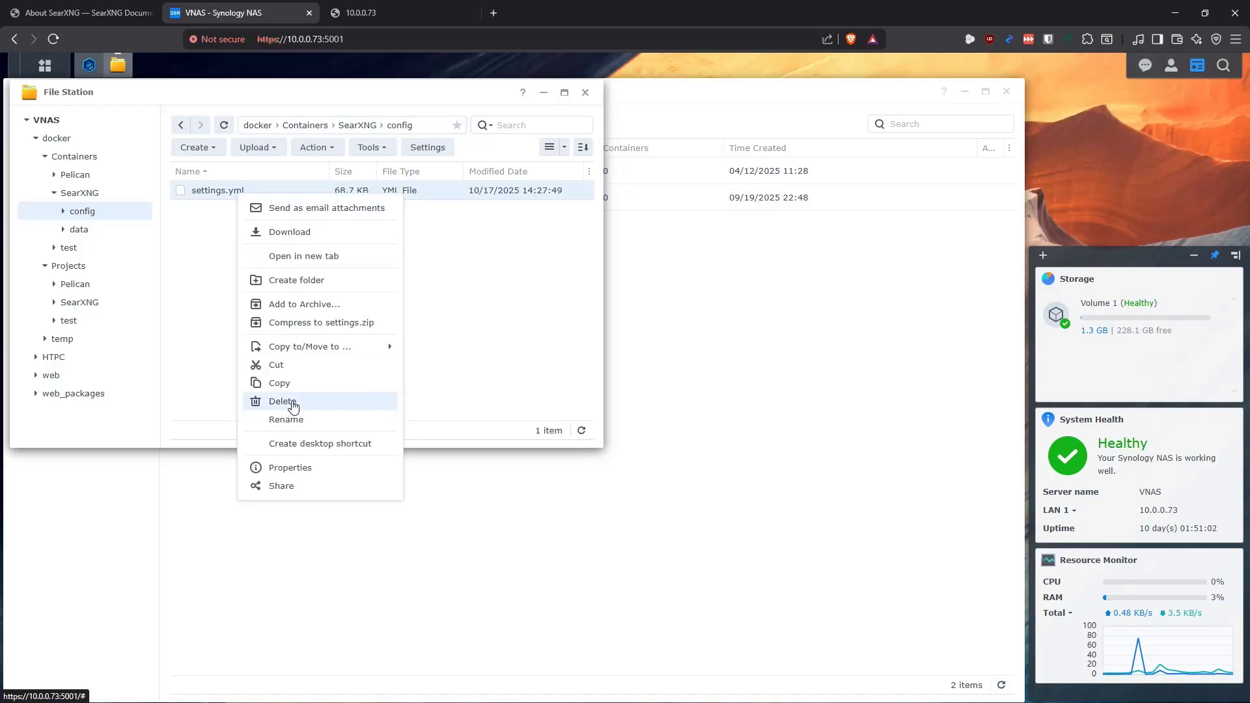
click(293, 402)
click(404, 279)
Check the contents of the data and config subfolders in the SearXNG container folder.
click(181, 125)
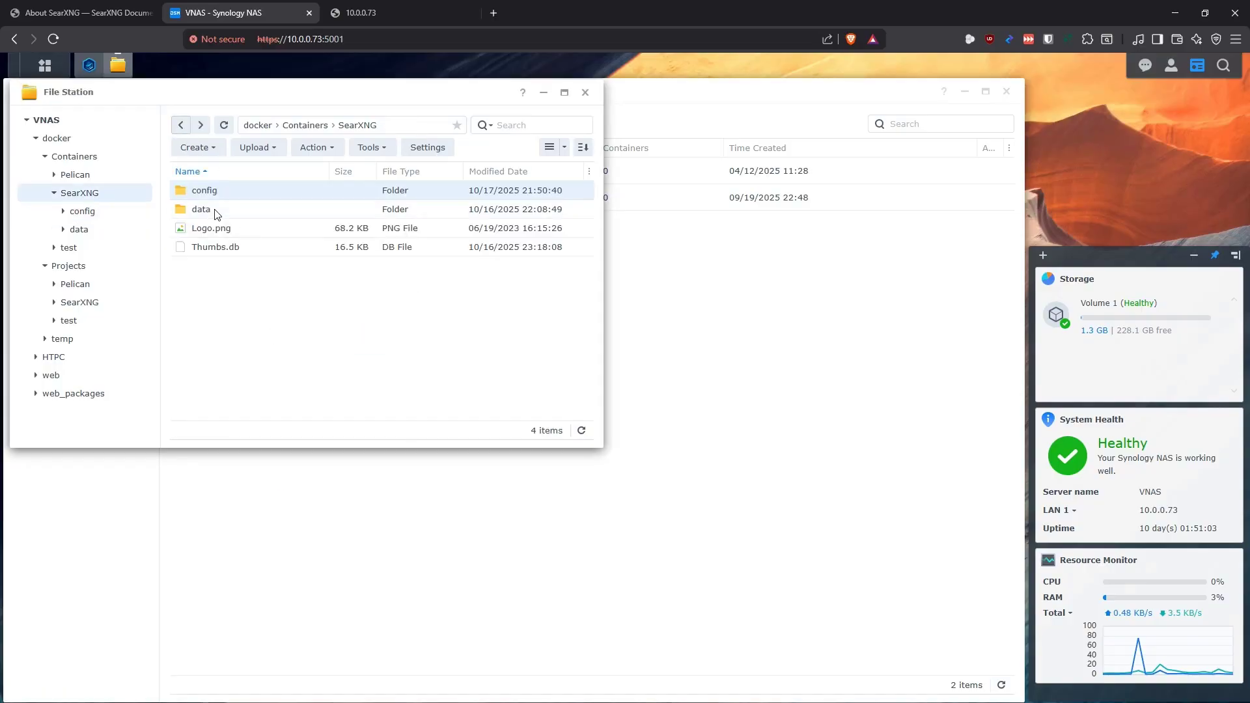
double_click(201, 209)
click(181, 125)
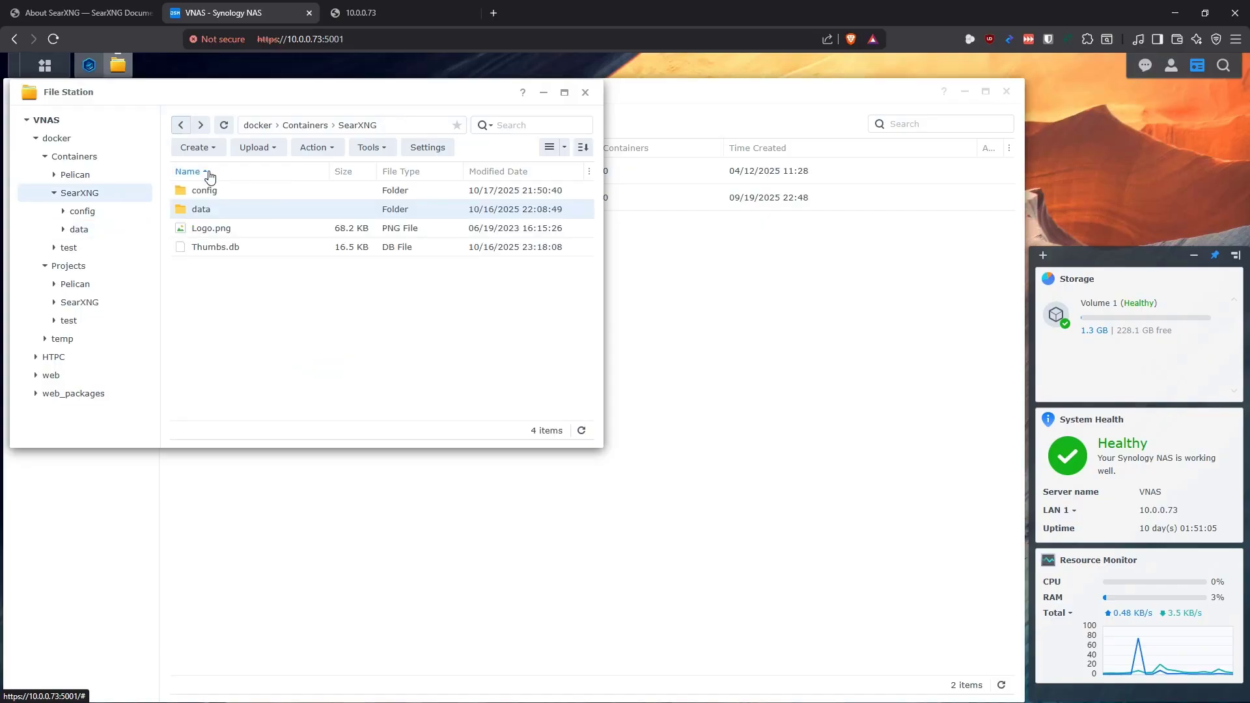
double_click(201, 191)
click(181, 125)
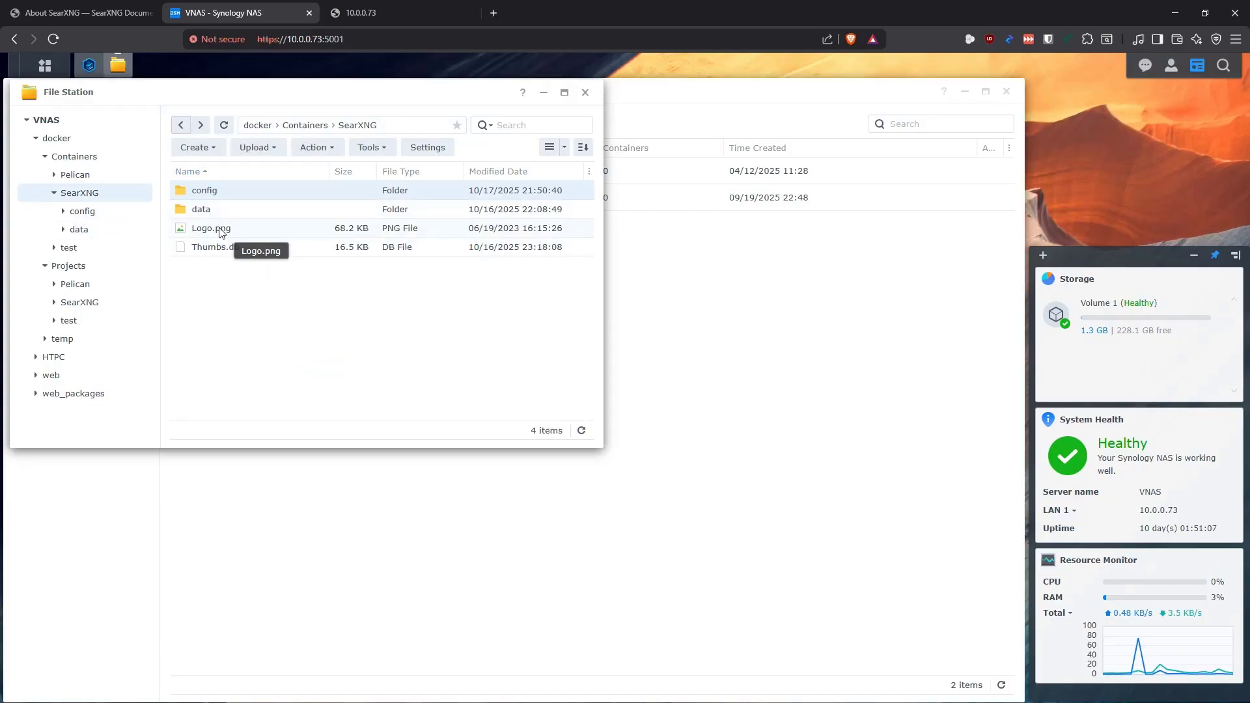
Delete Thumbs.db from the SearXNG container folder, keeping Logo.png.
click(221, 231)
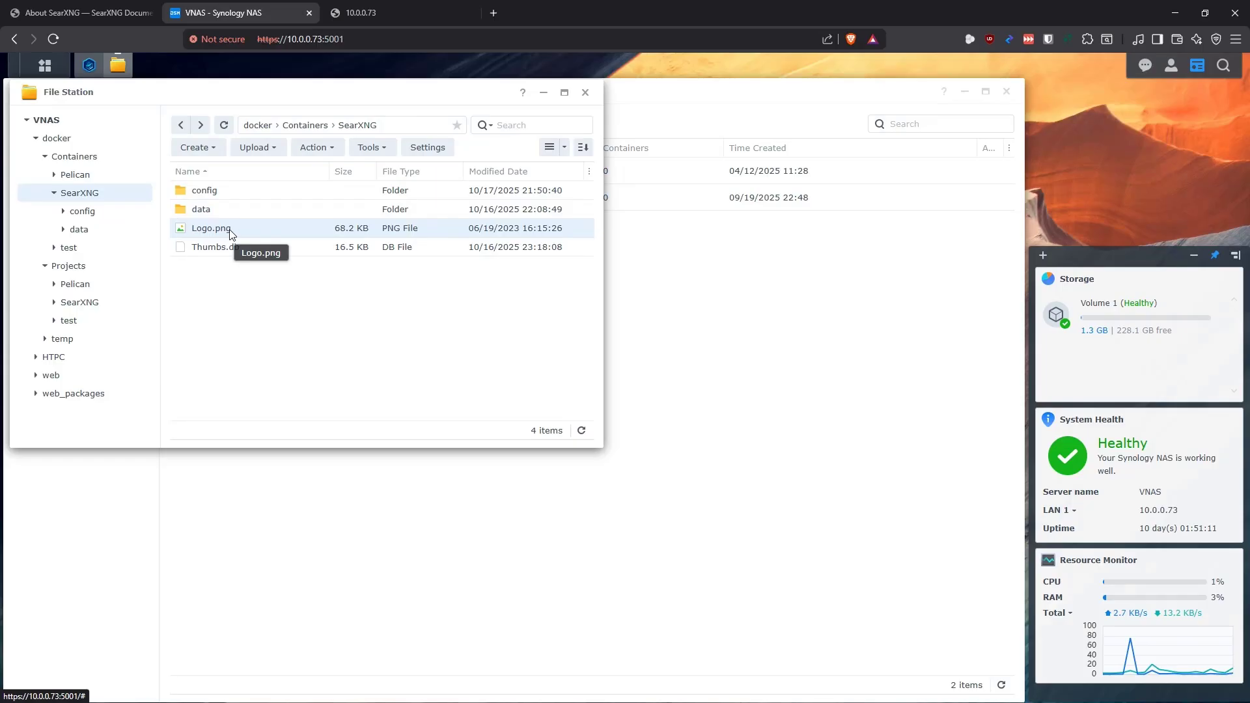
right_click(227, 248)
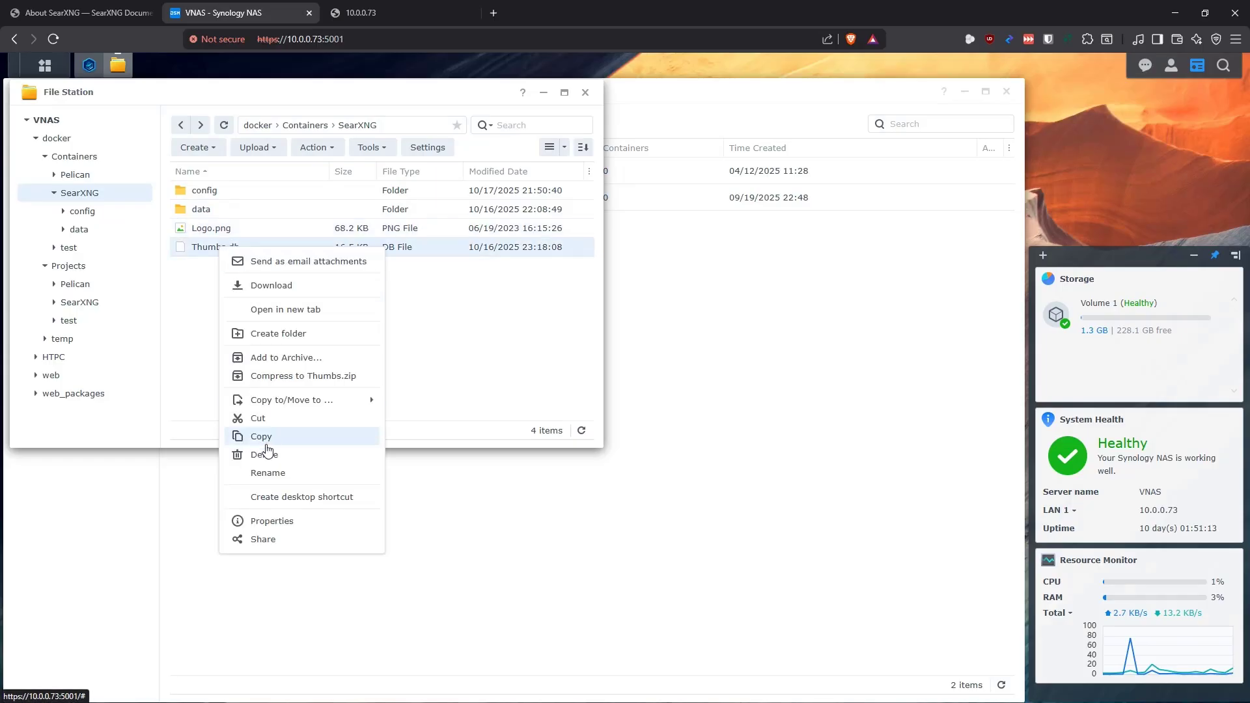
click(258, 453)
click(433, 288)
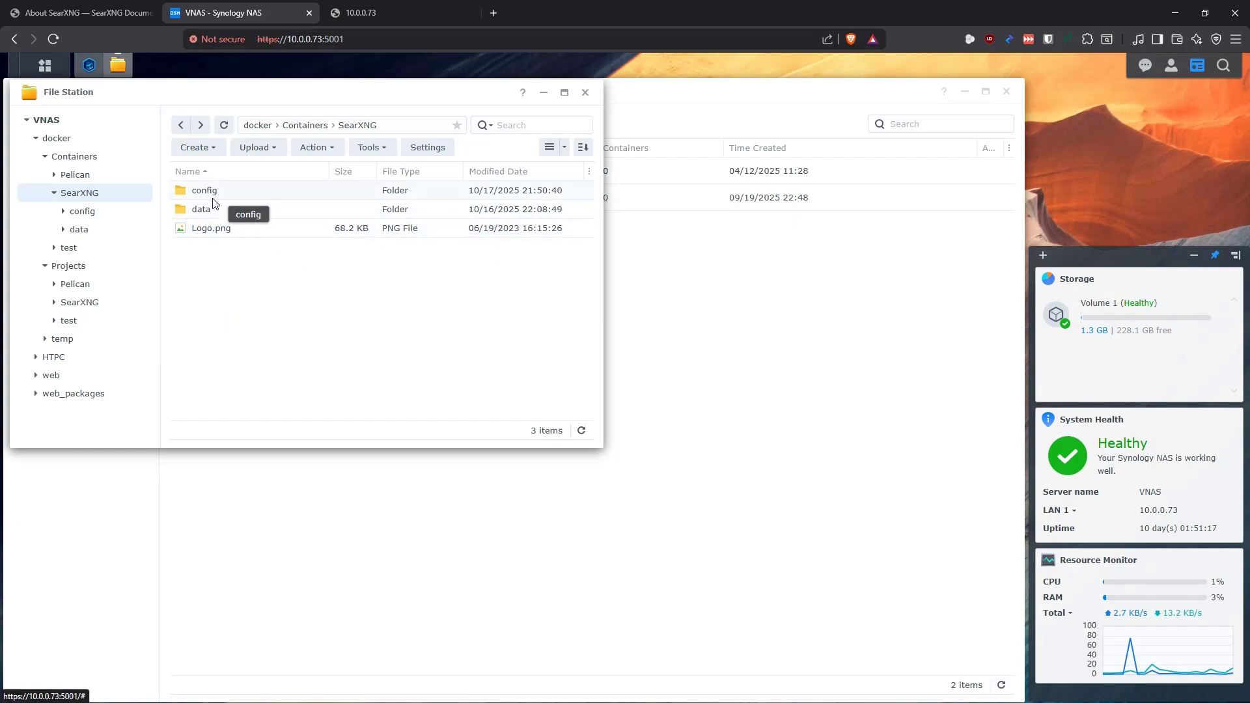
Open the docker/Projects folder and locate the SearXNG project folder in it.
click(220, 229)
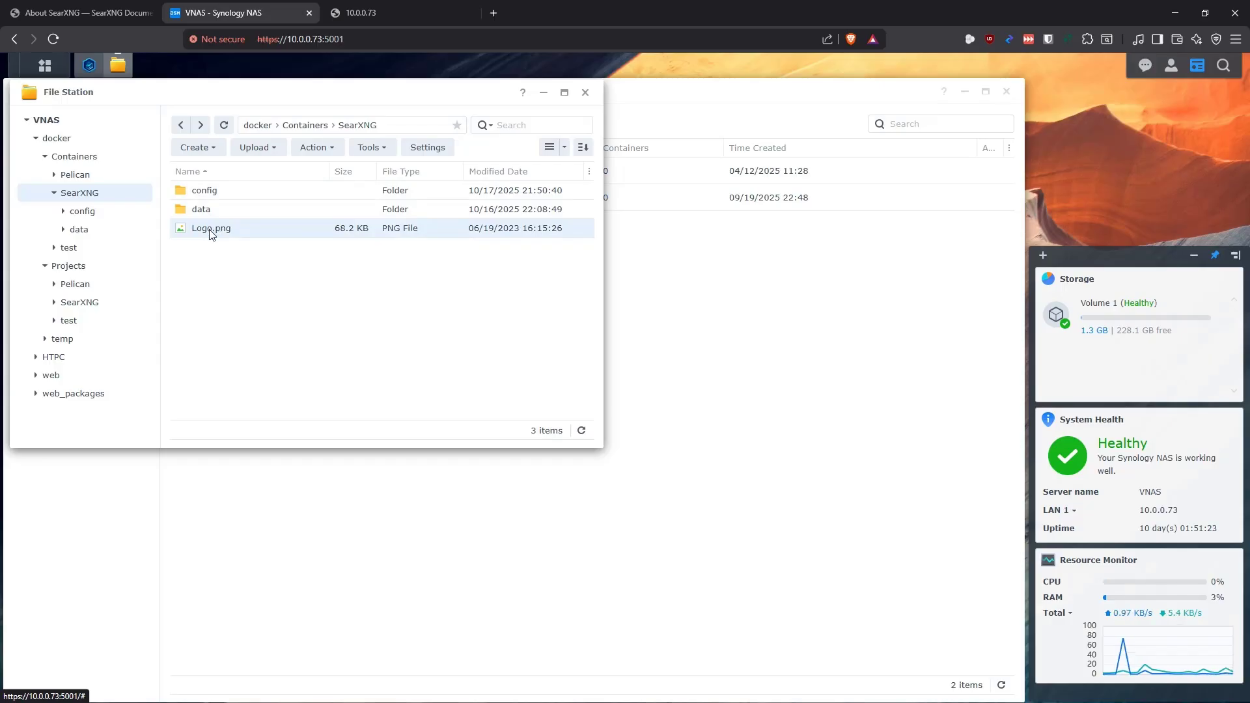
click(83, 267)
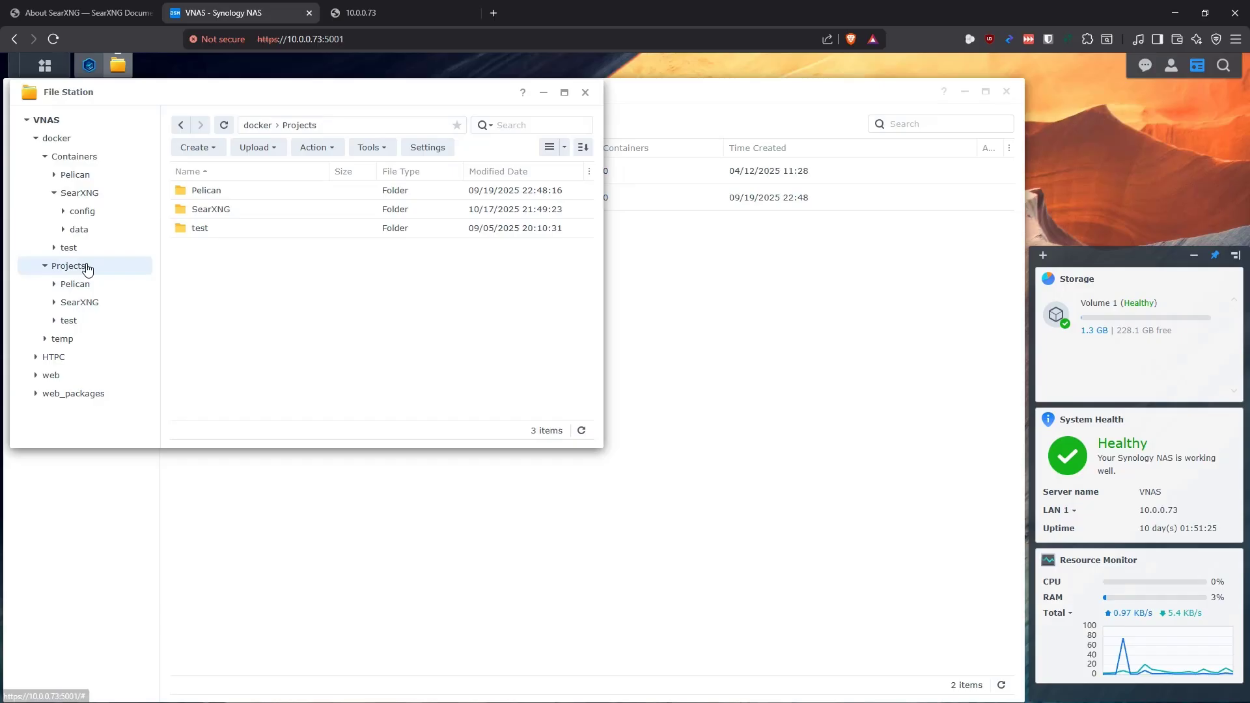
click(210, 209)
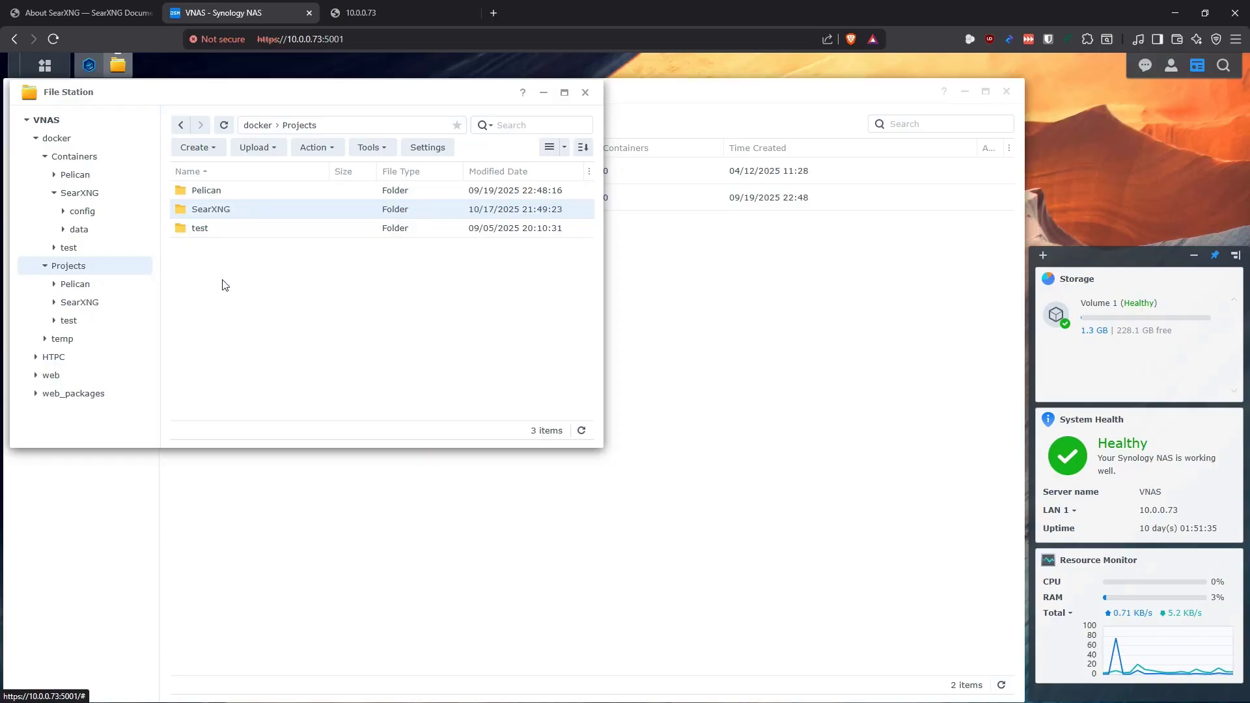
Hide File Station and start a new project named searxng in Container Manager.
click(118, 64)
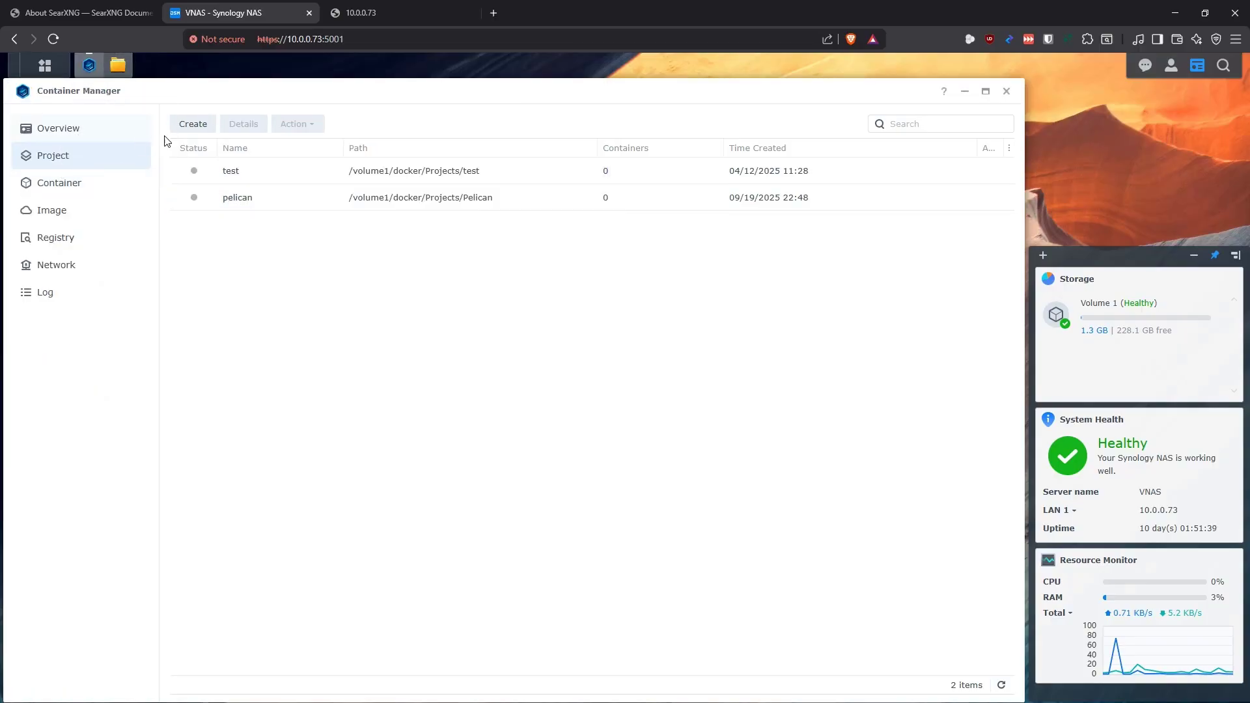
click(190, 124)
click(499, 281)
text(searxng)
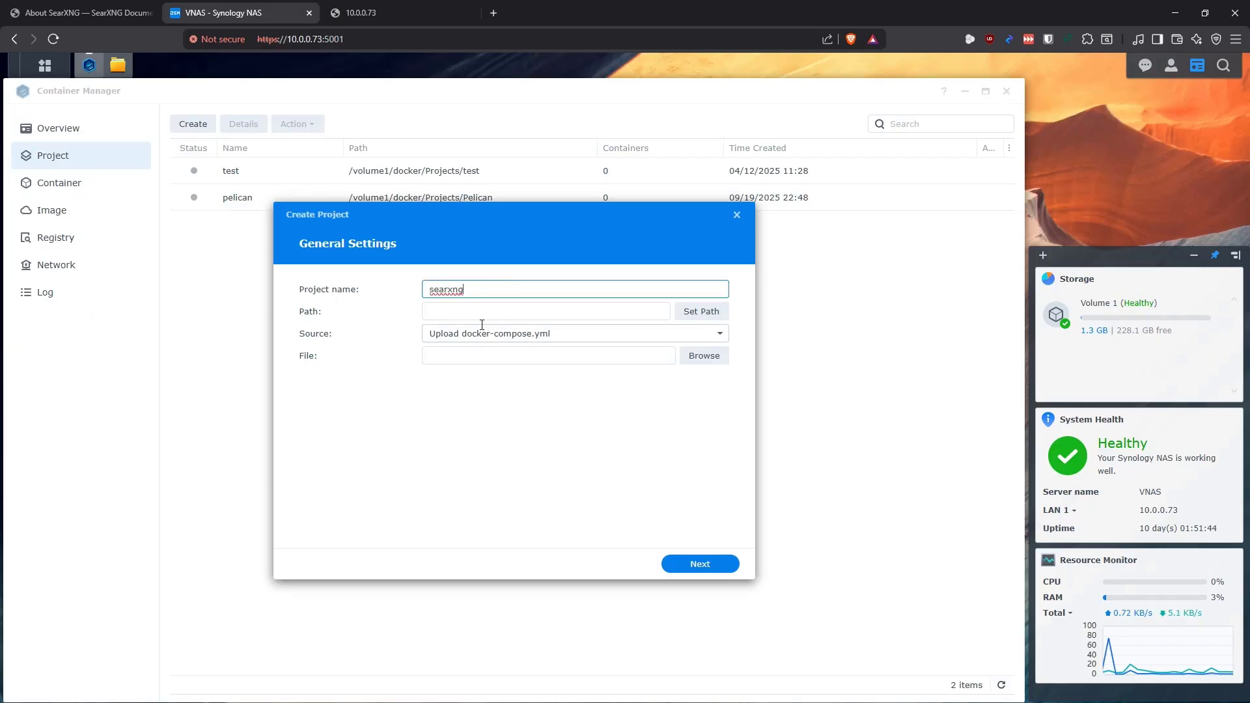
Set the new project's path to /docker/Projects/SearXNG and its source to Create docker-compose.yml.
click(470, 312)
click(702, 312)
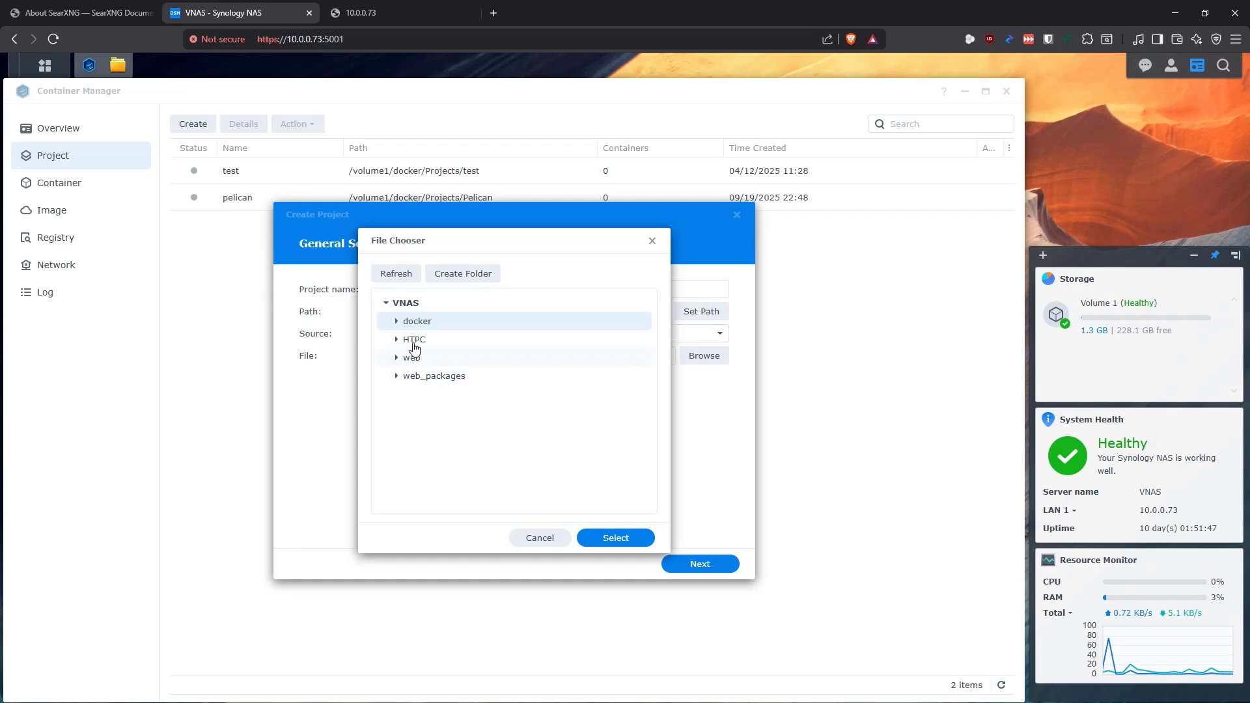
click(396, 321)
click(405, 358)
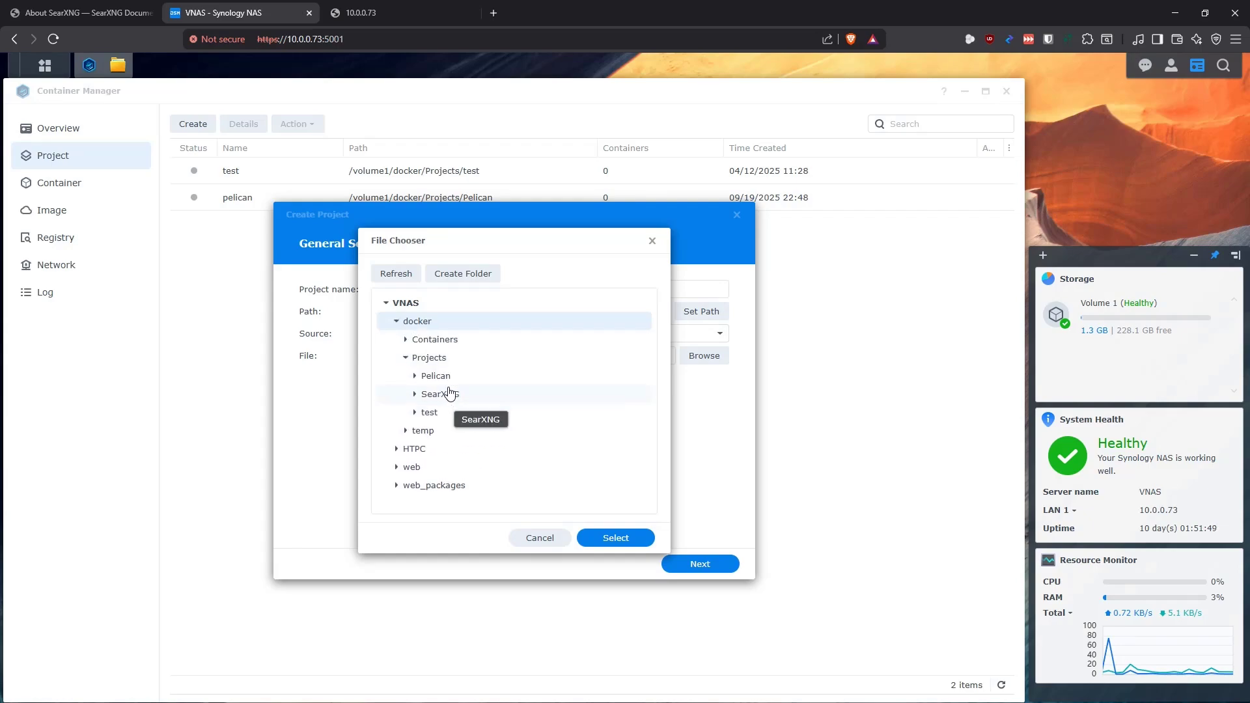
click(449, 393)
click(615, 538)
click(537, 334)
click(505, 374)
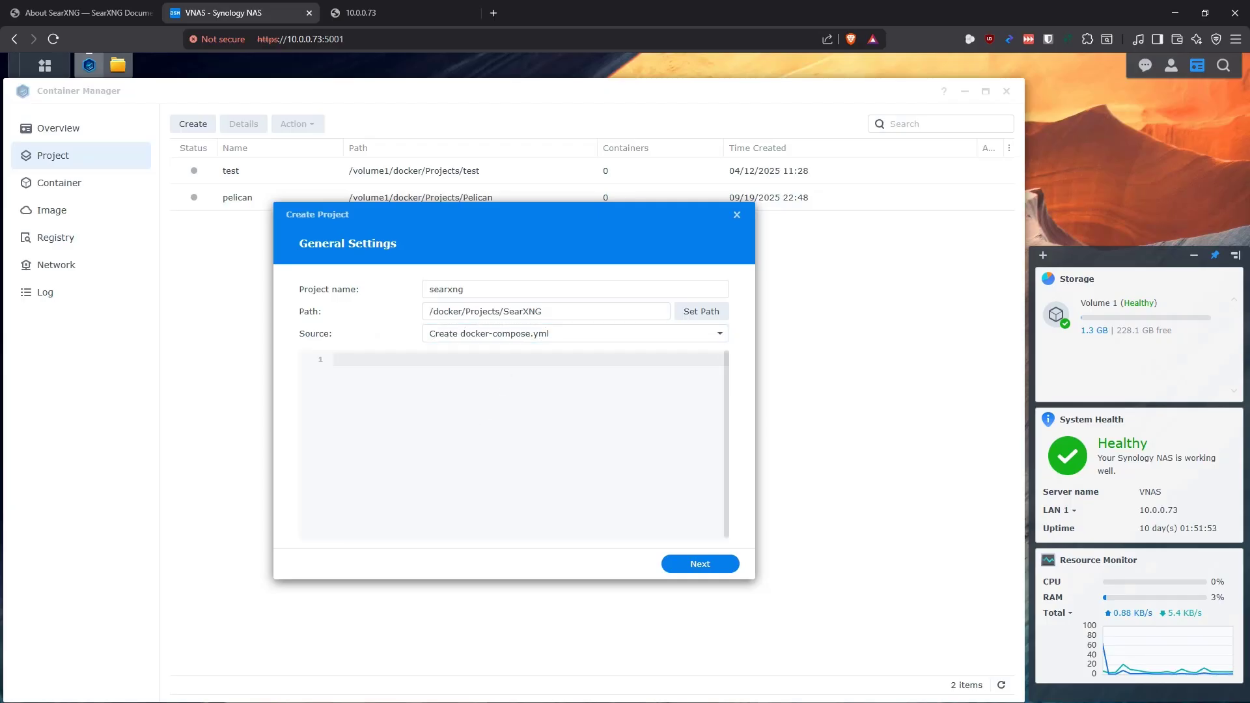
Paste the searxng/searxng:latest compose configuration with ports 8081:8080, and create the project without starting it once created.
click(530, 443)
key(ctrl+v)
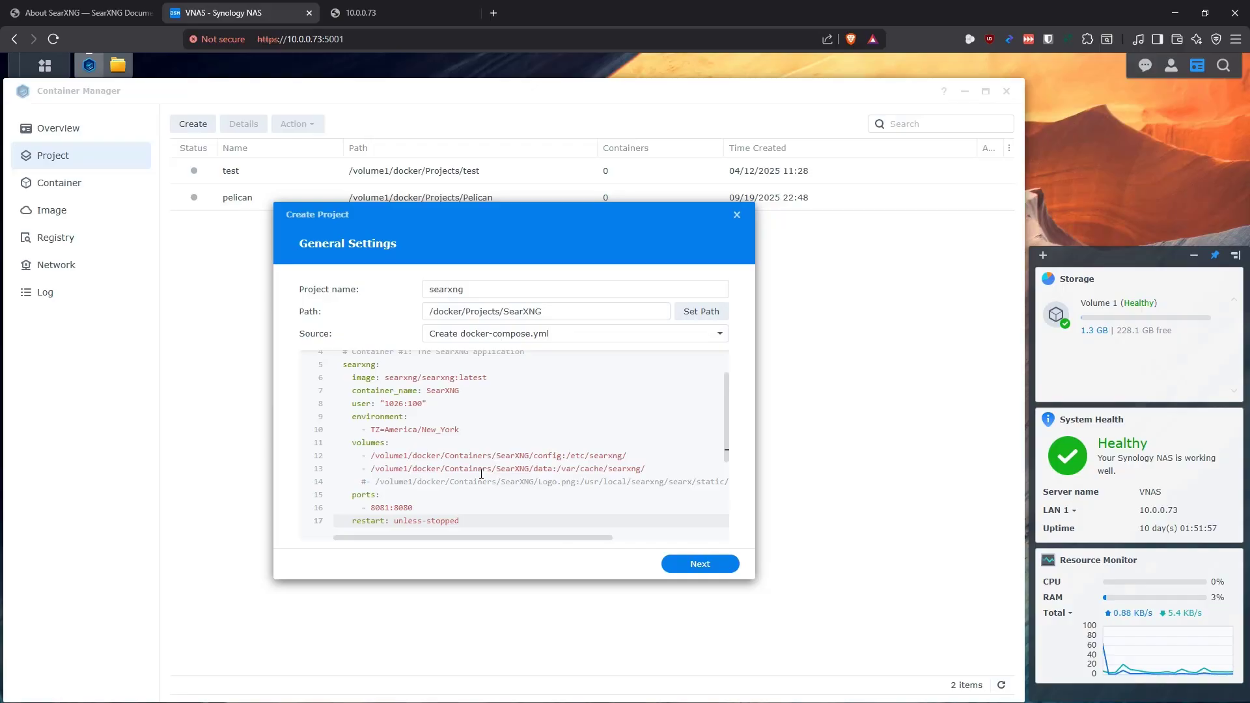
click(714, 566)
click(714, 567)
click(405, 538)
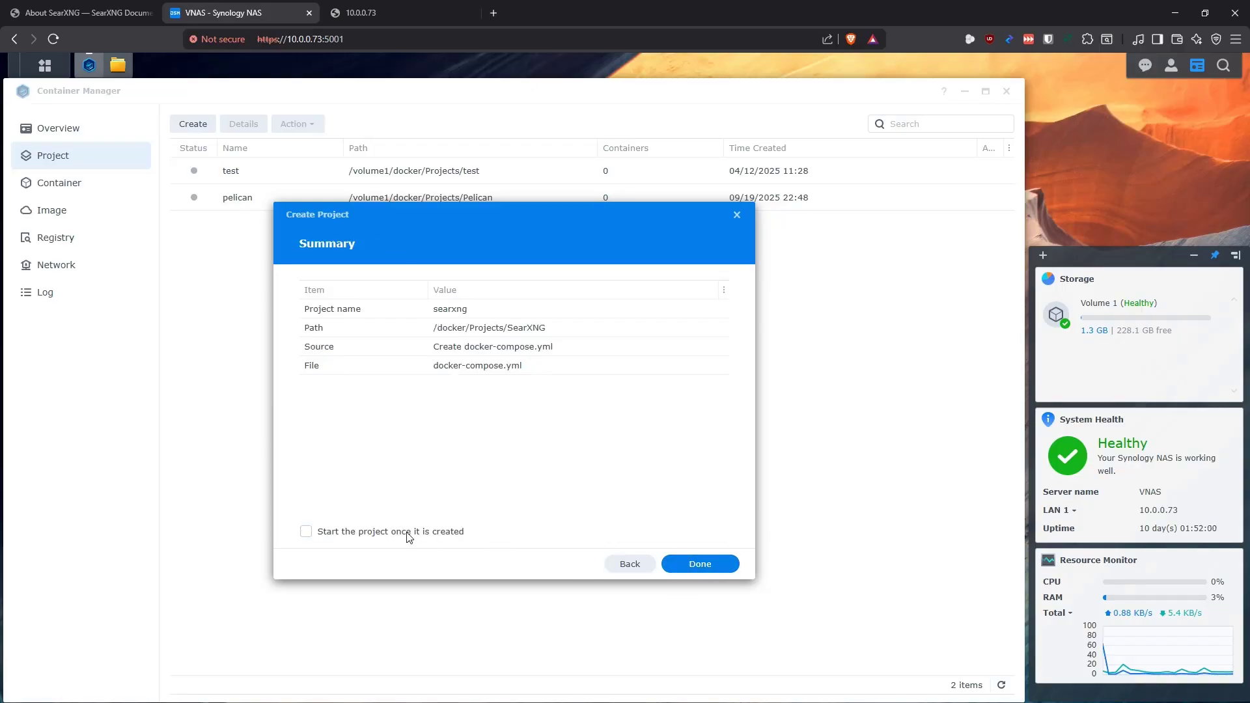
click(700, 564)
Open the searxng project's YAML configuration and examine its service comment, image, container name, user and group IDs, and time zone.
click(237, 228)
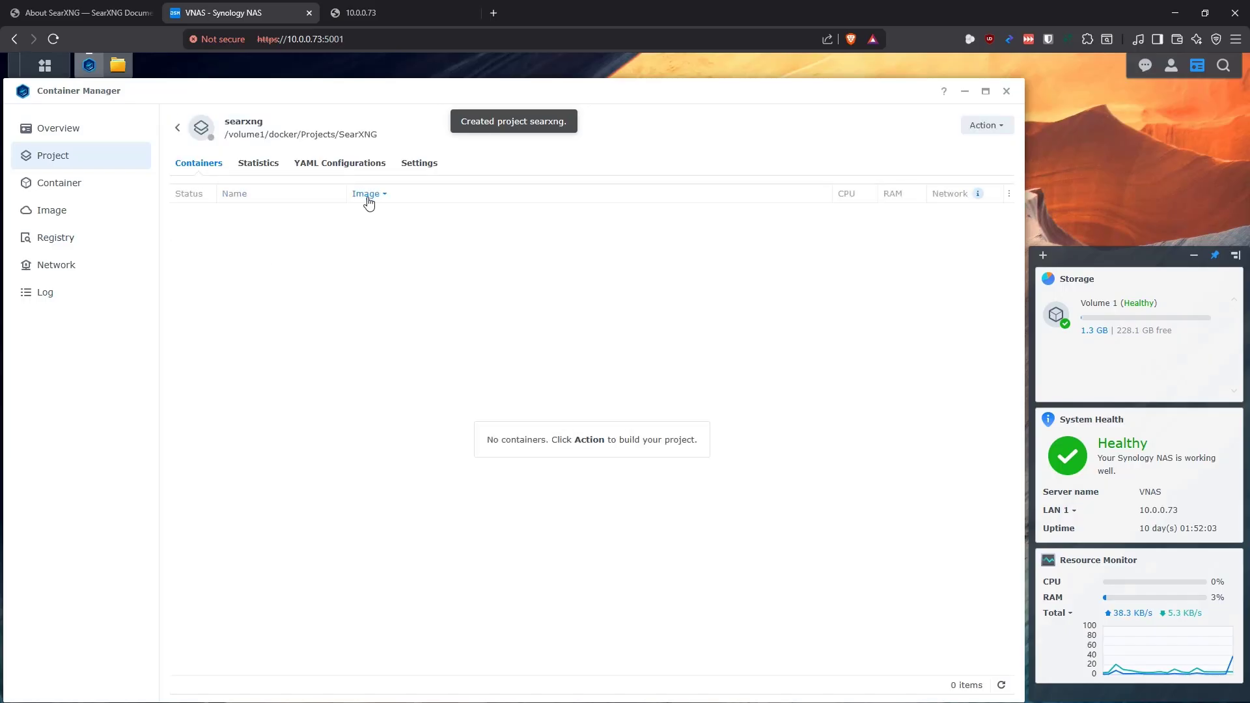
click(336, 168)
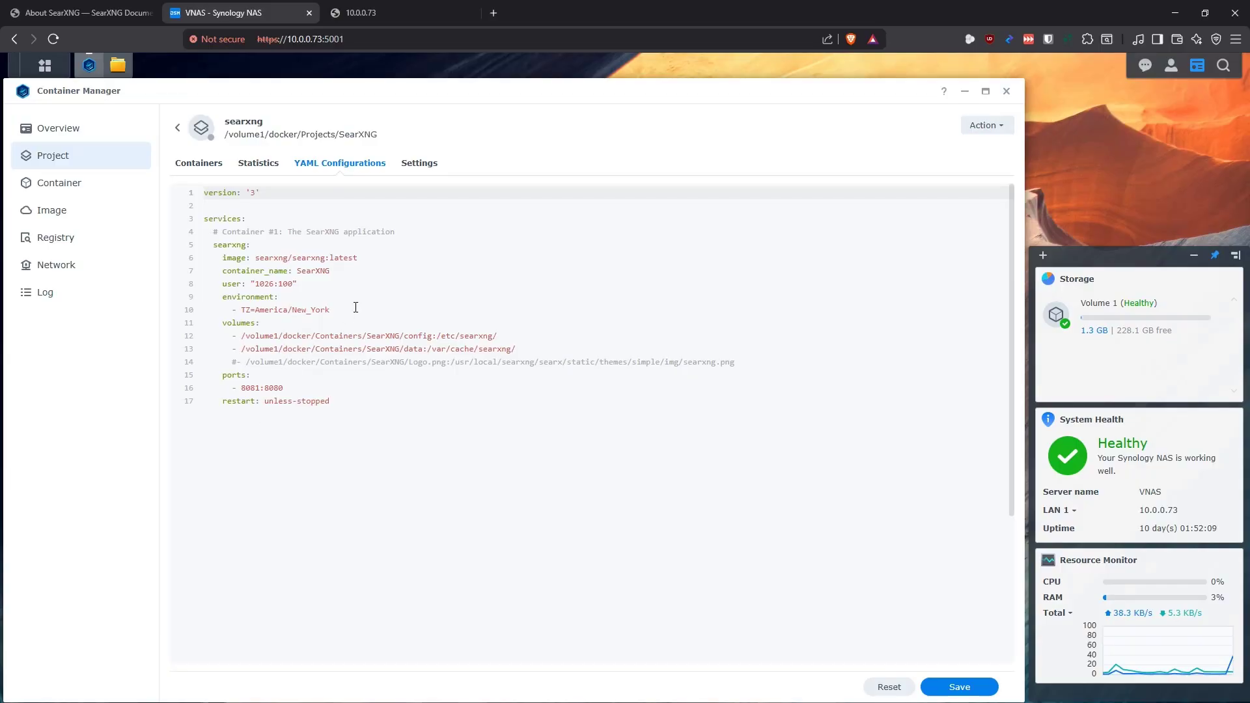
drag(395, 232, 218, 233)
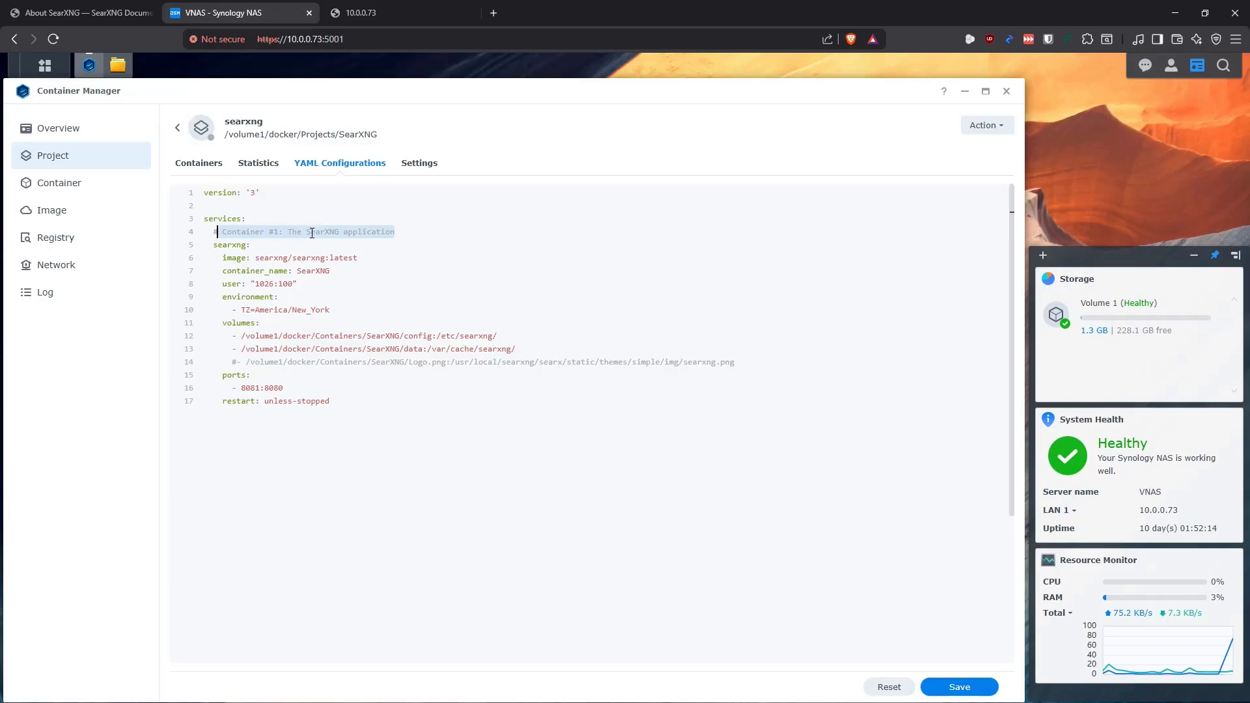
click(400, 232)
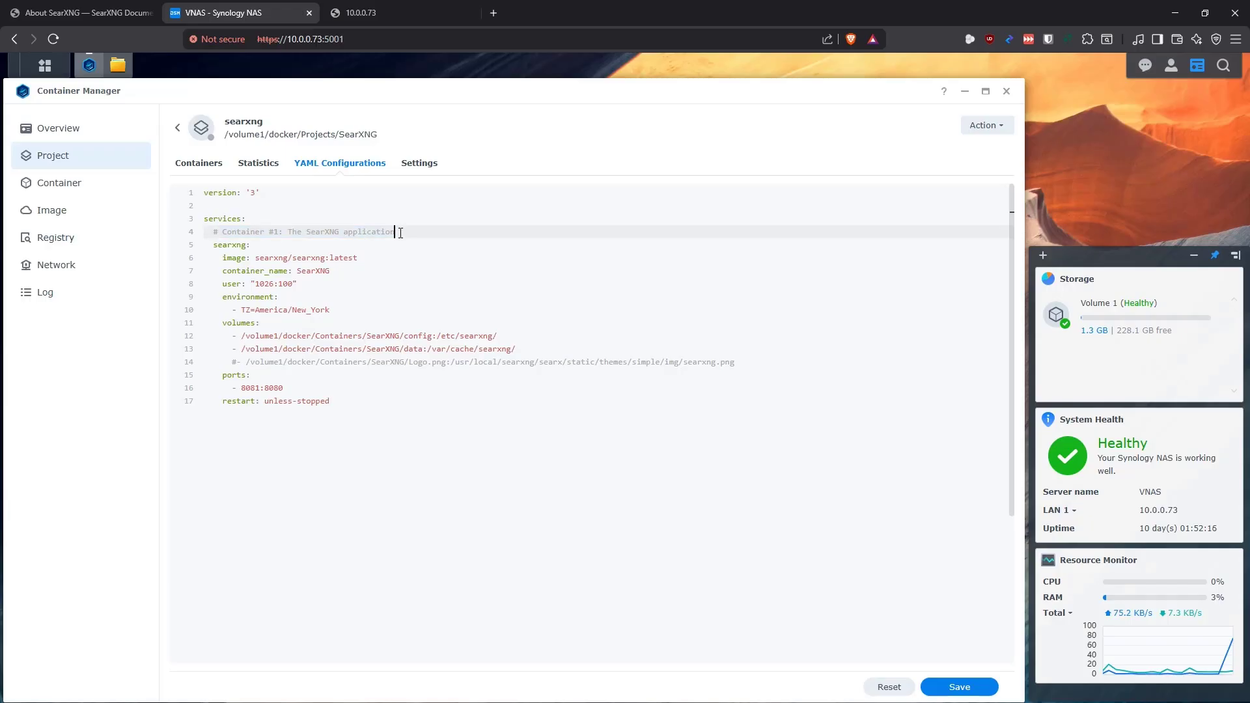
drag(358, 259, 255, 259)
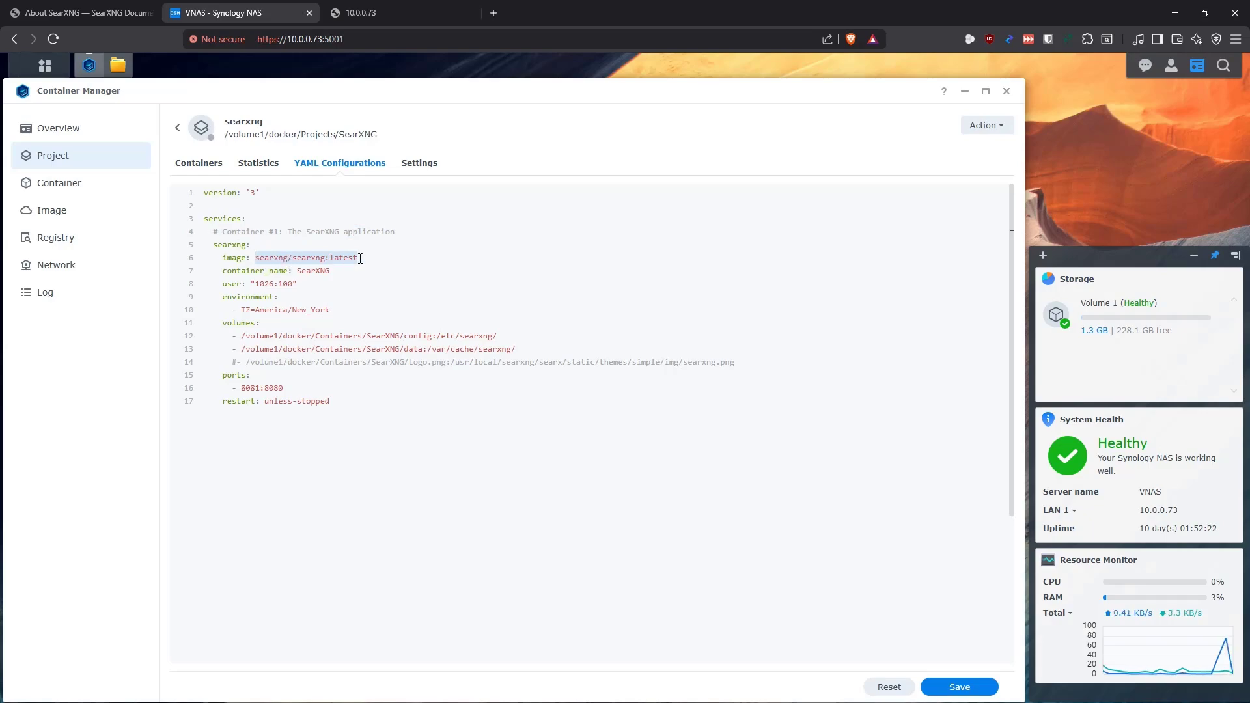
drag(333, 272, 298, 272)
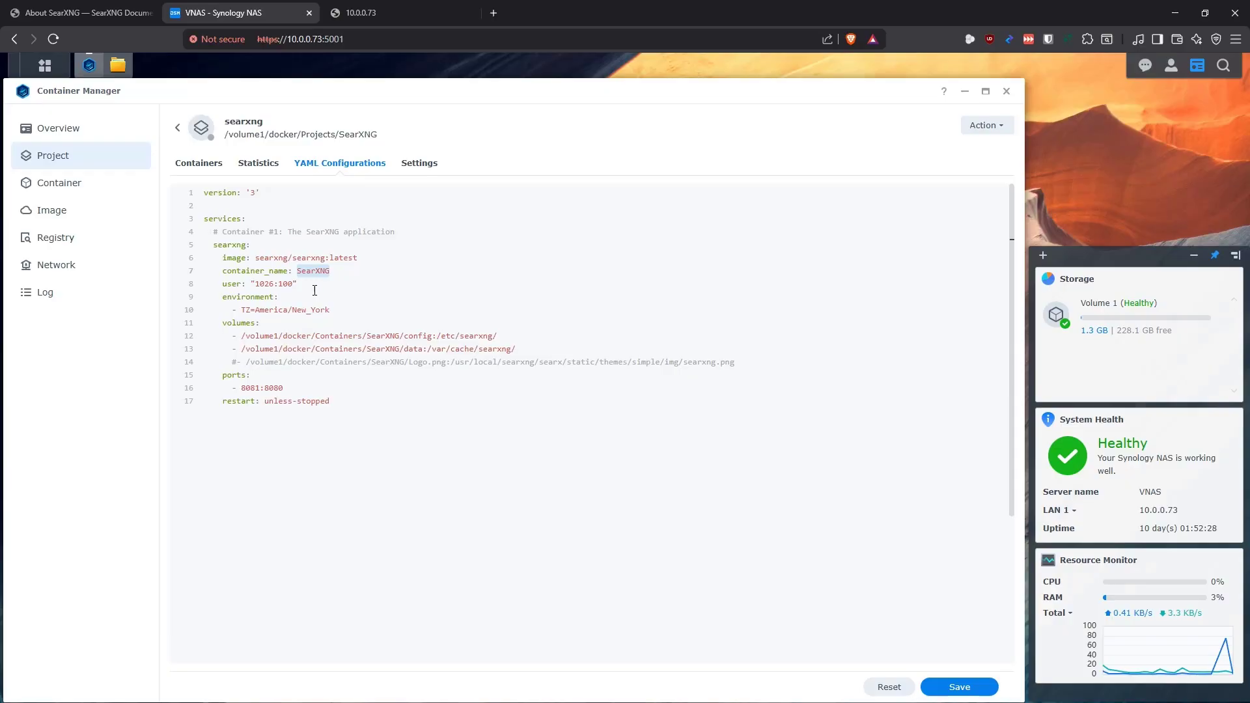
drag(338, 284, 332, 273)
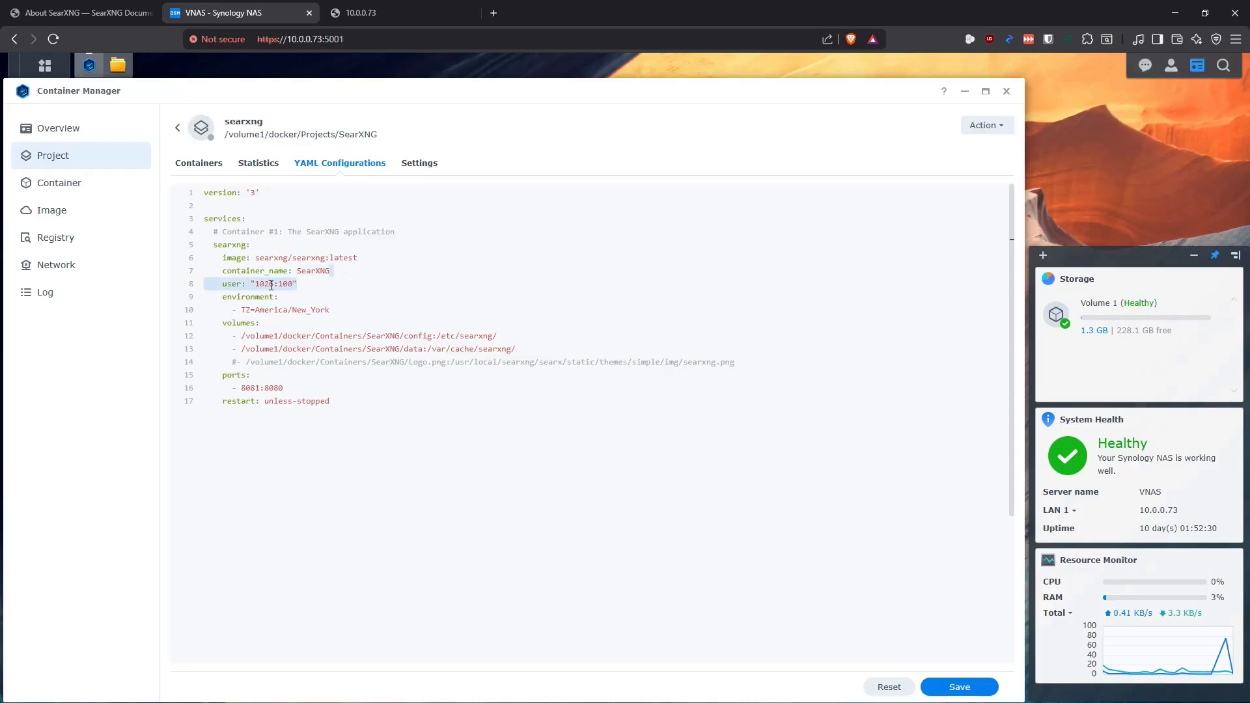
click(307, 288)
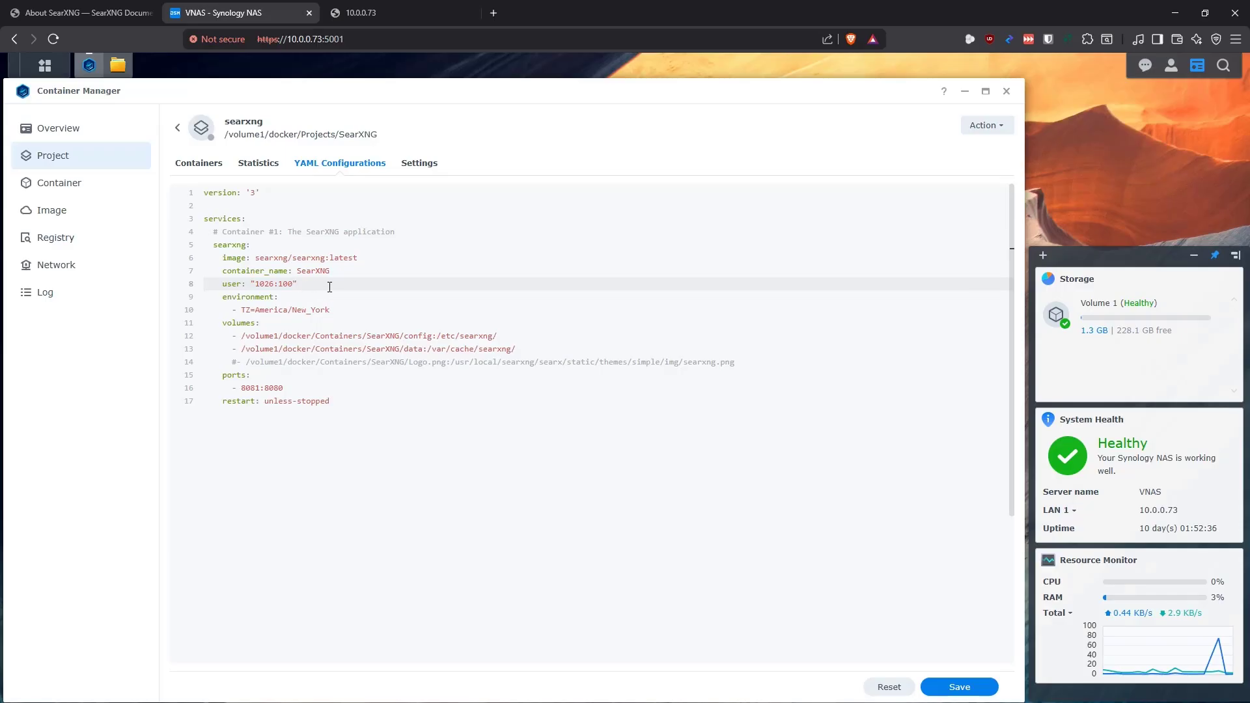
double_click(271, 285)
click(289, 284)
double_click(289, 283)
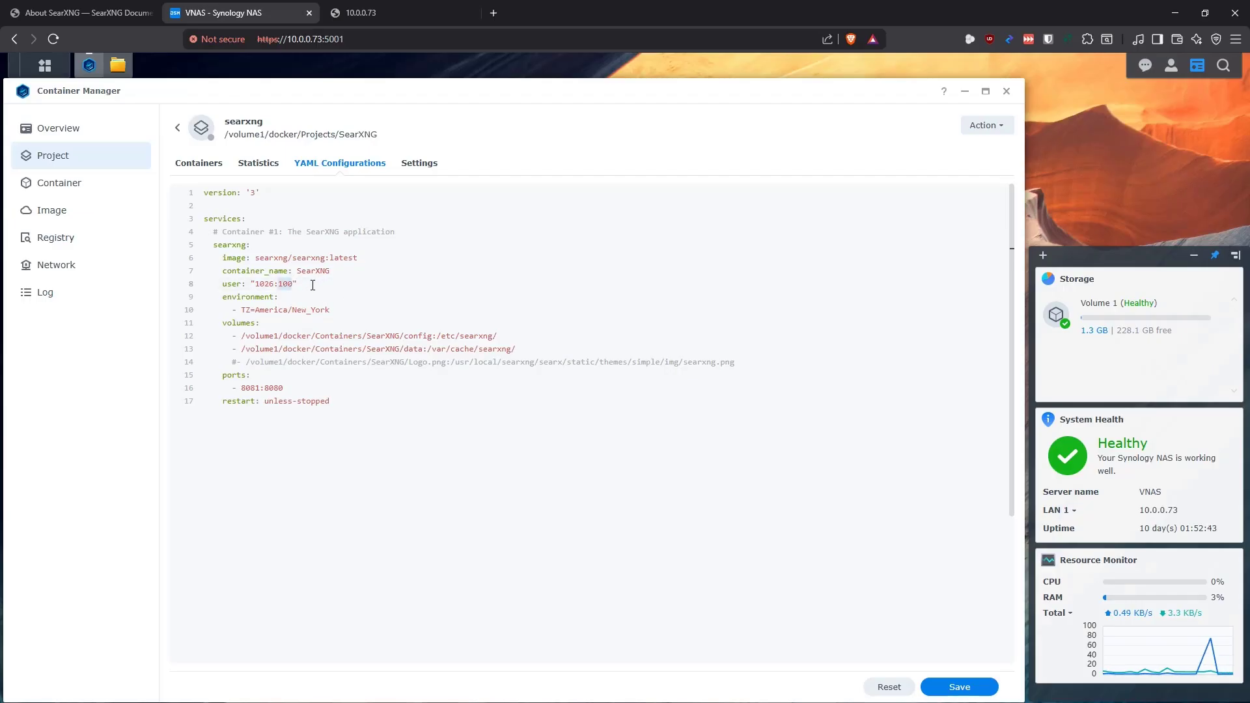
key(Right)
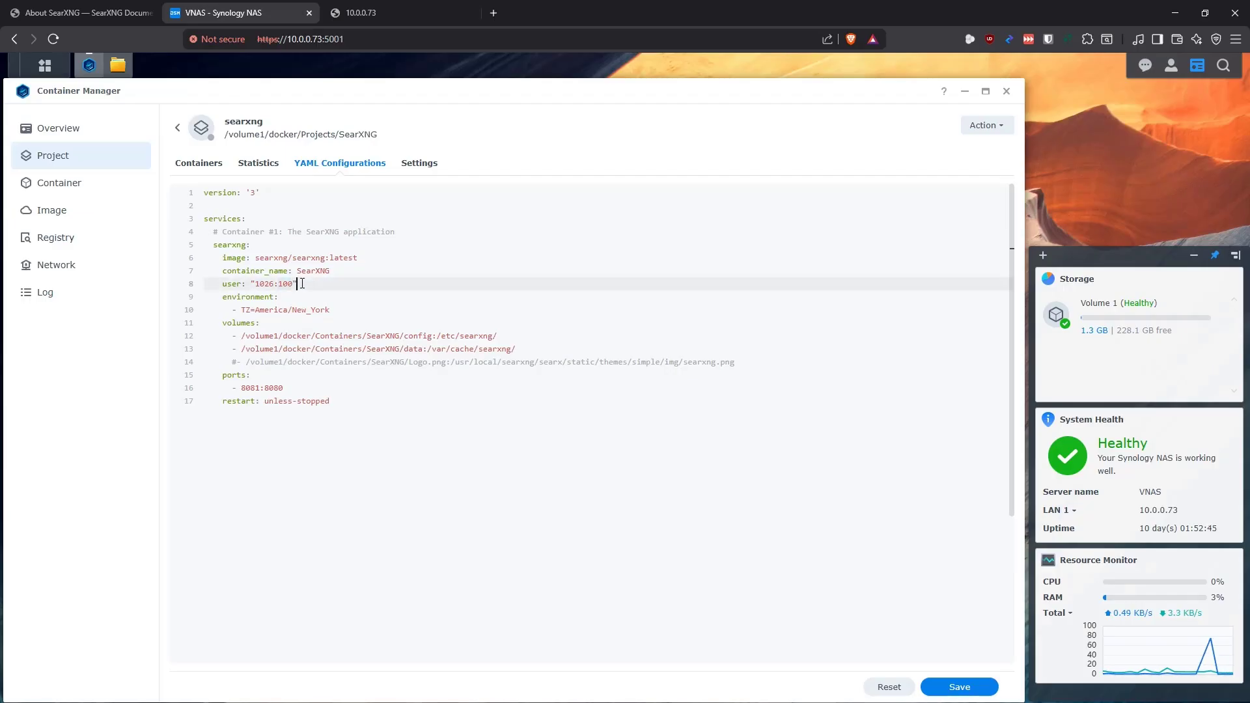
drag(330, 311, 242, 310)
click(302, 296)
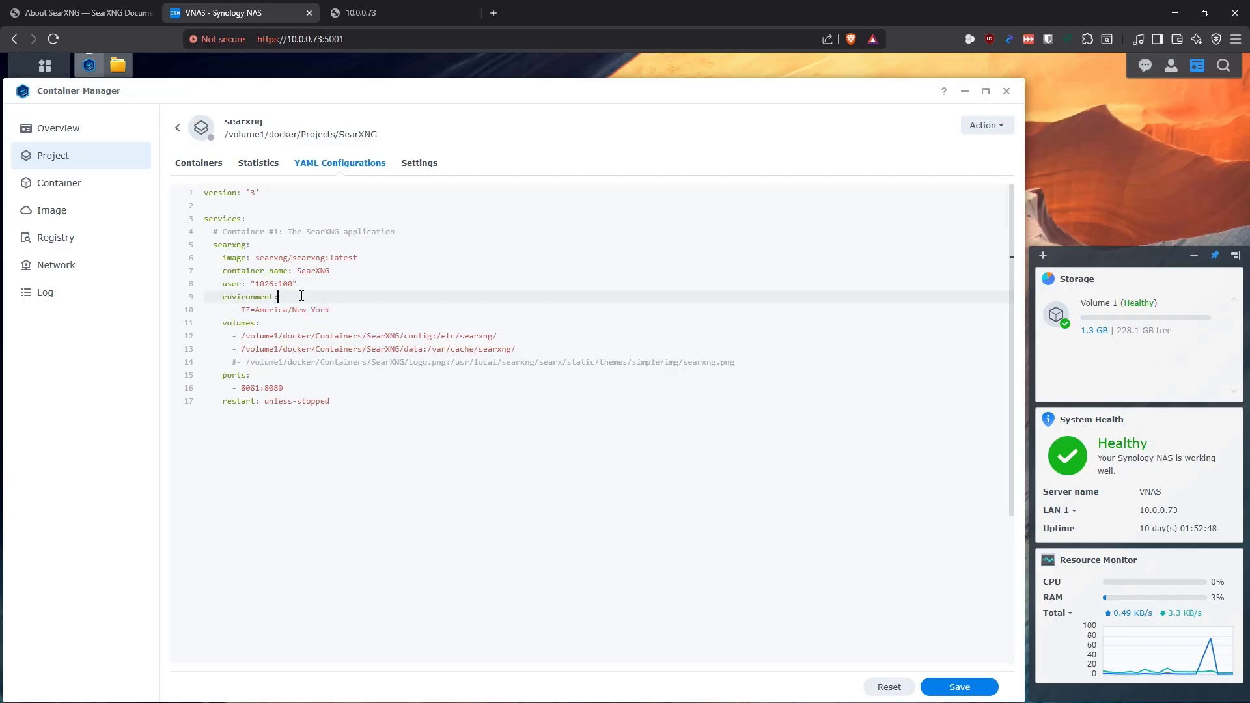
Add the comment line "# NAS | Container" directly under volumes in the YAML configuration.
click(338, 322)
key(Return)
text(#)
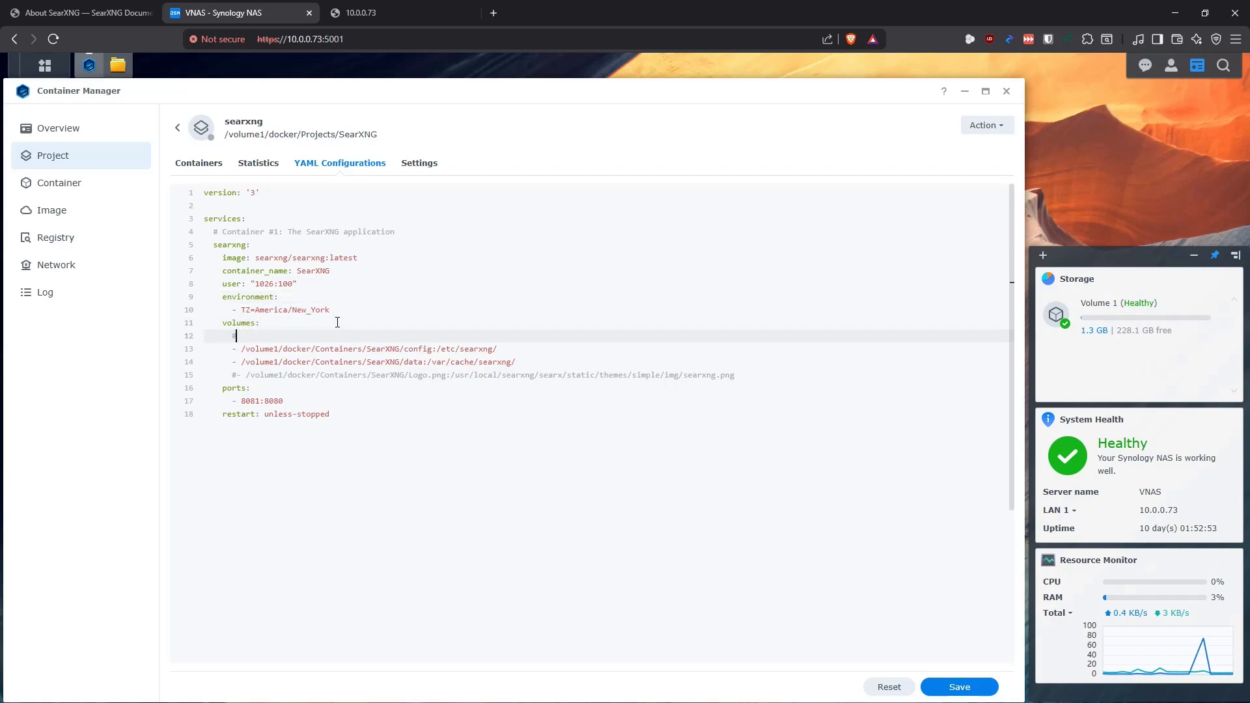
text( NAS | Container)
Examine the NAS and container sides of the config, data and commented-out Logo.png volume mappings.
drag(502, 349, 441, 349)
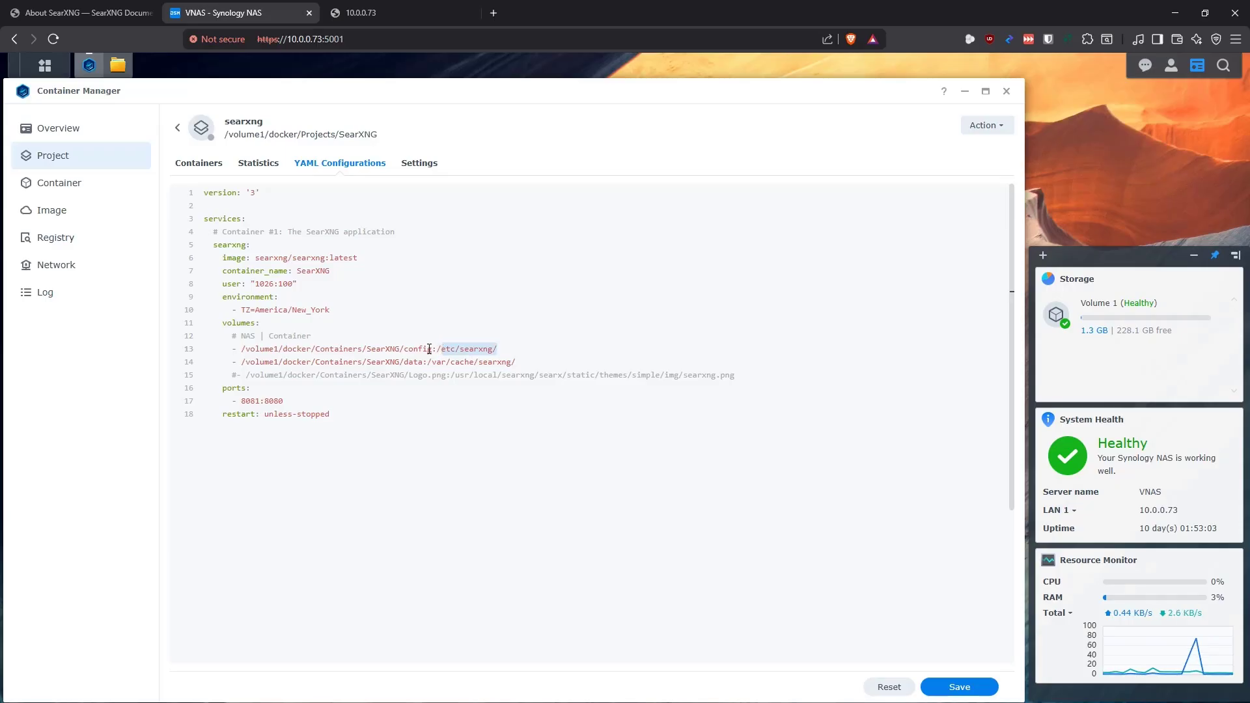
drag(433, 349, 242, 350)
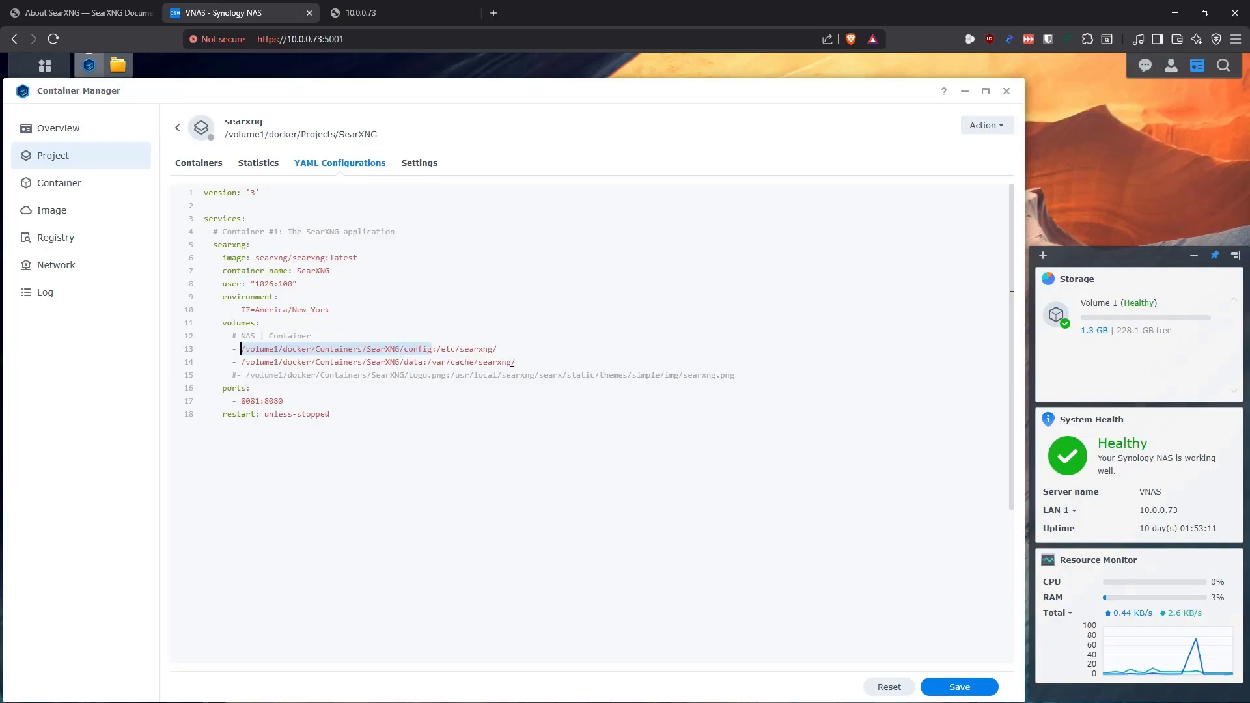
drag(516, 362, 428, 363)
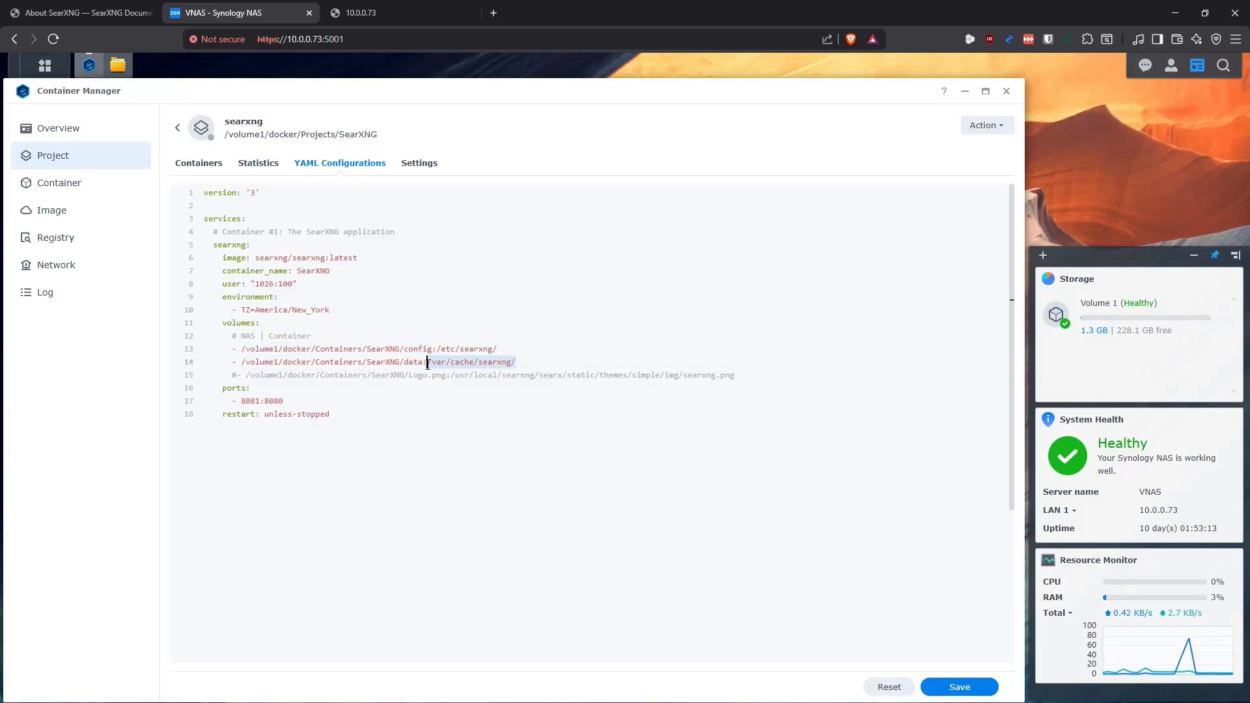
double_click(413, 362)
click(516, 362)
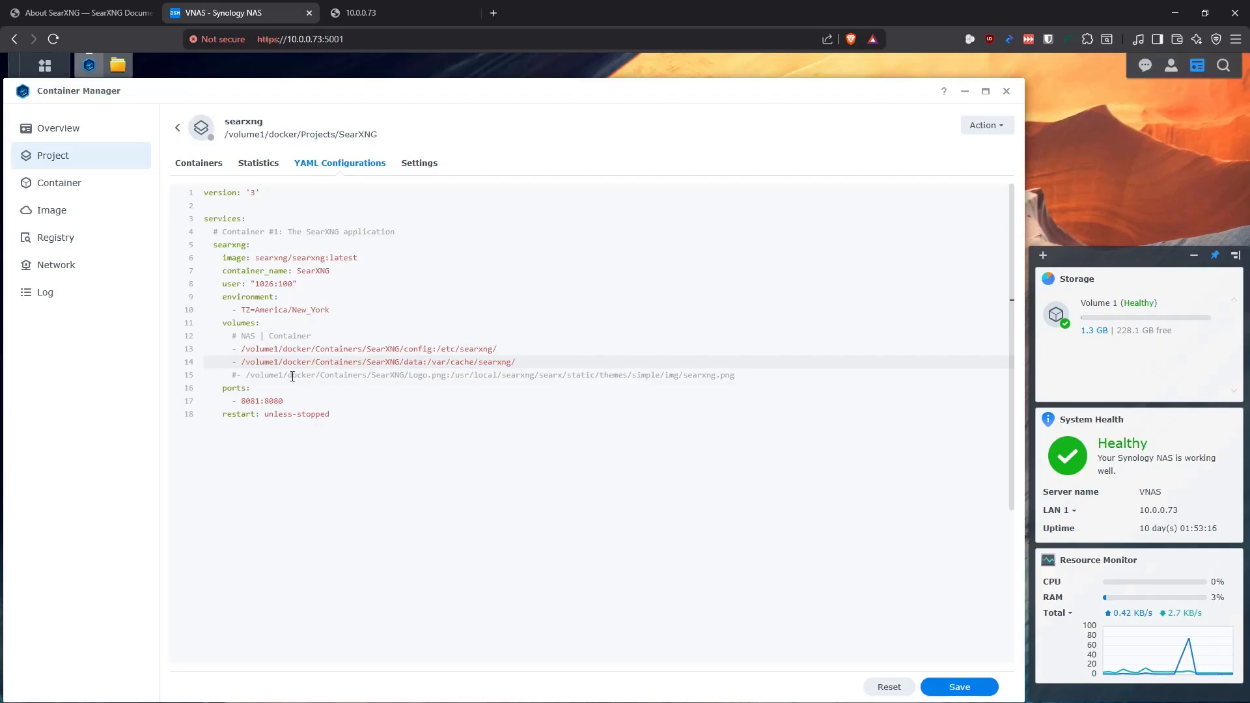
click(237, 374)
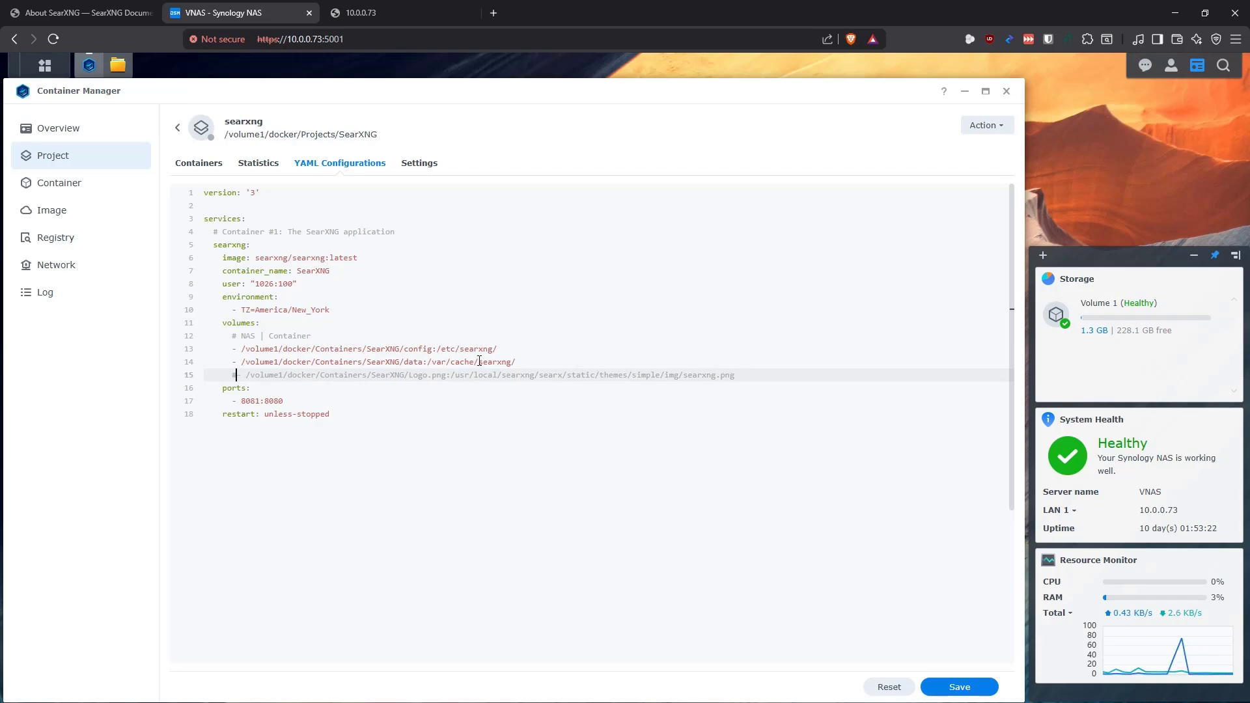
drag(448, 378, 410, 380)
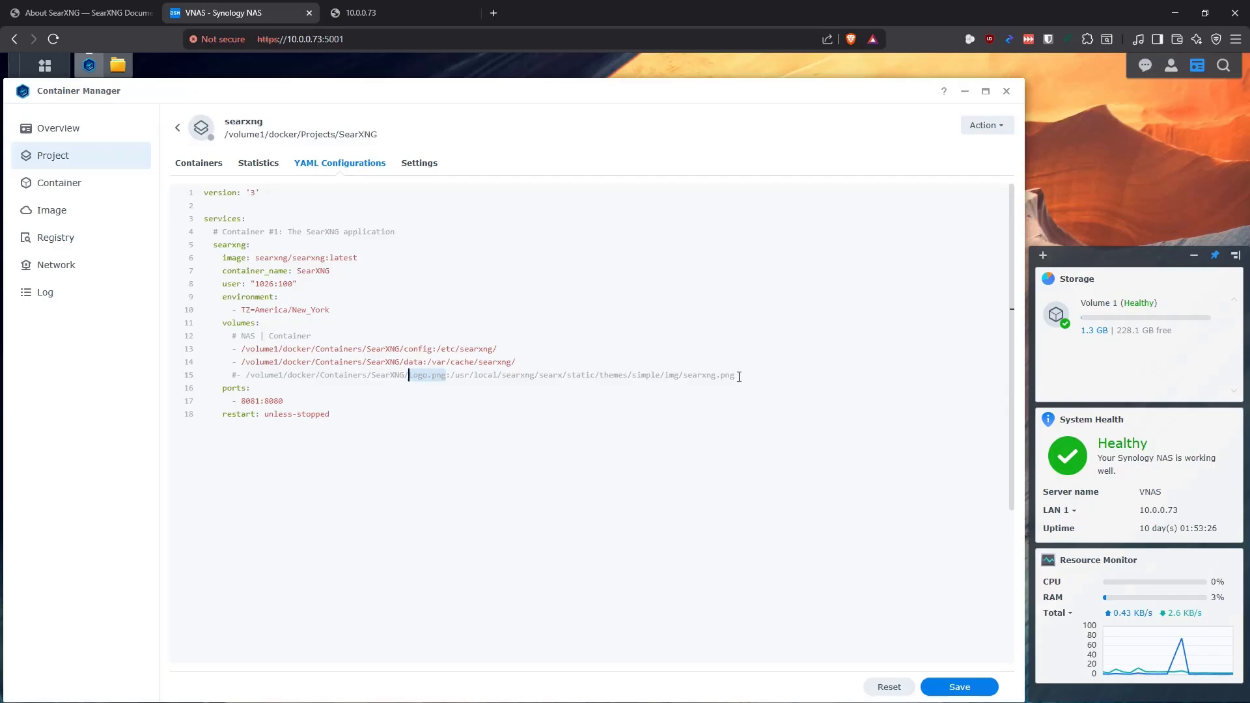
drag(739, 377, 674, 381)
click(419, 376)
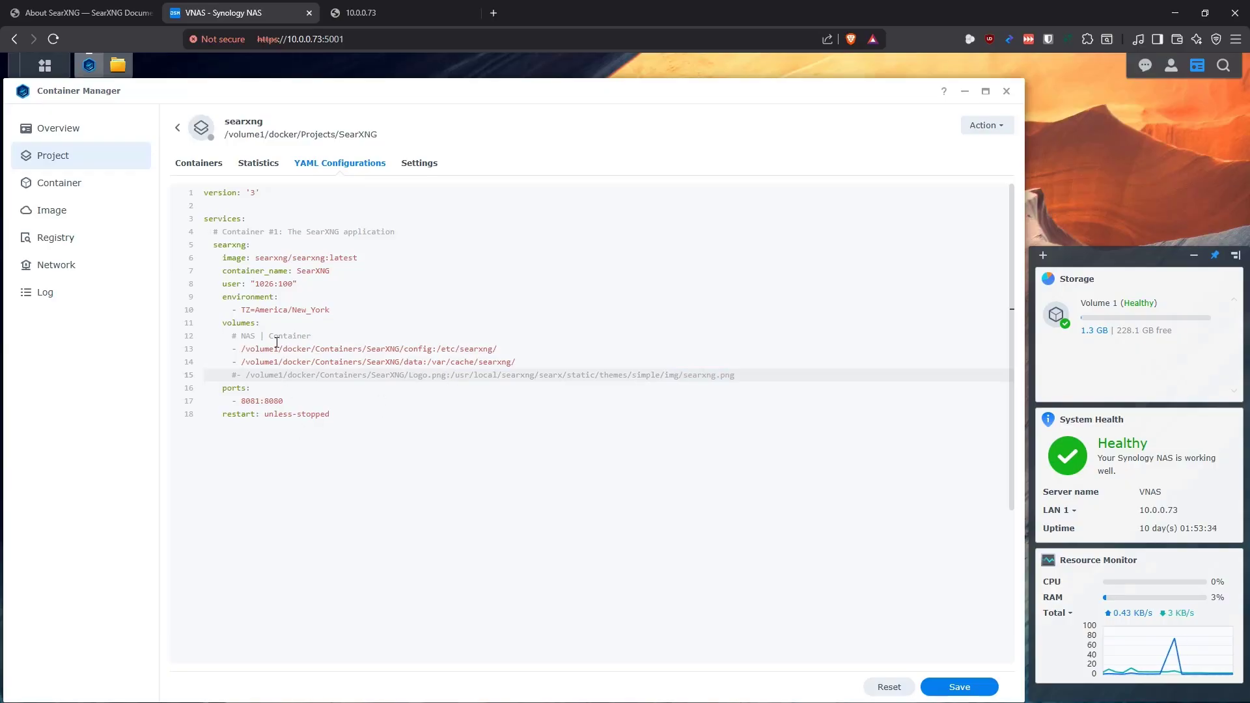
Add the comment line "# NAS | Container" directly under ports in the YAML configuration.
double_click(281, 401)
click(268, 388)
key(Return)
text(#)
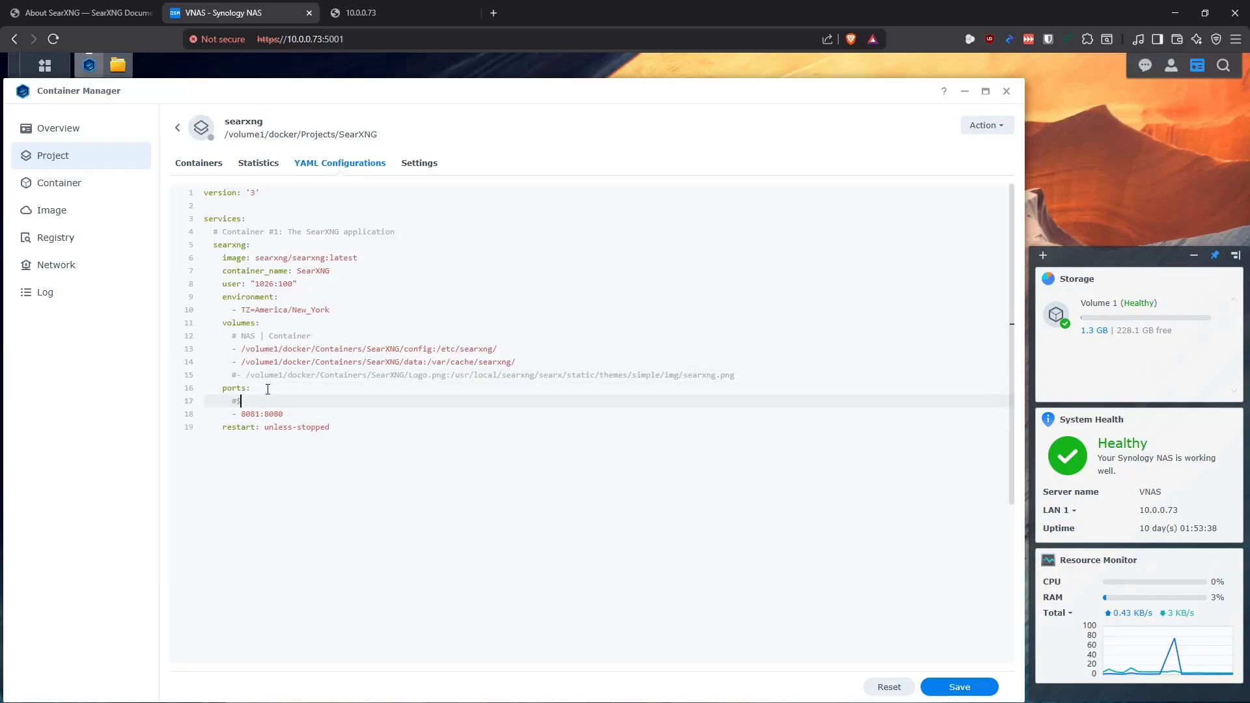
key(BackSpace)
text(# NAS | Con)
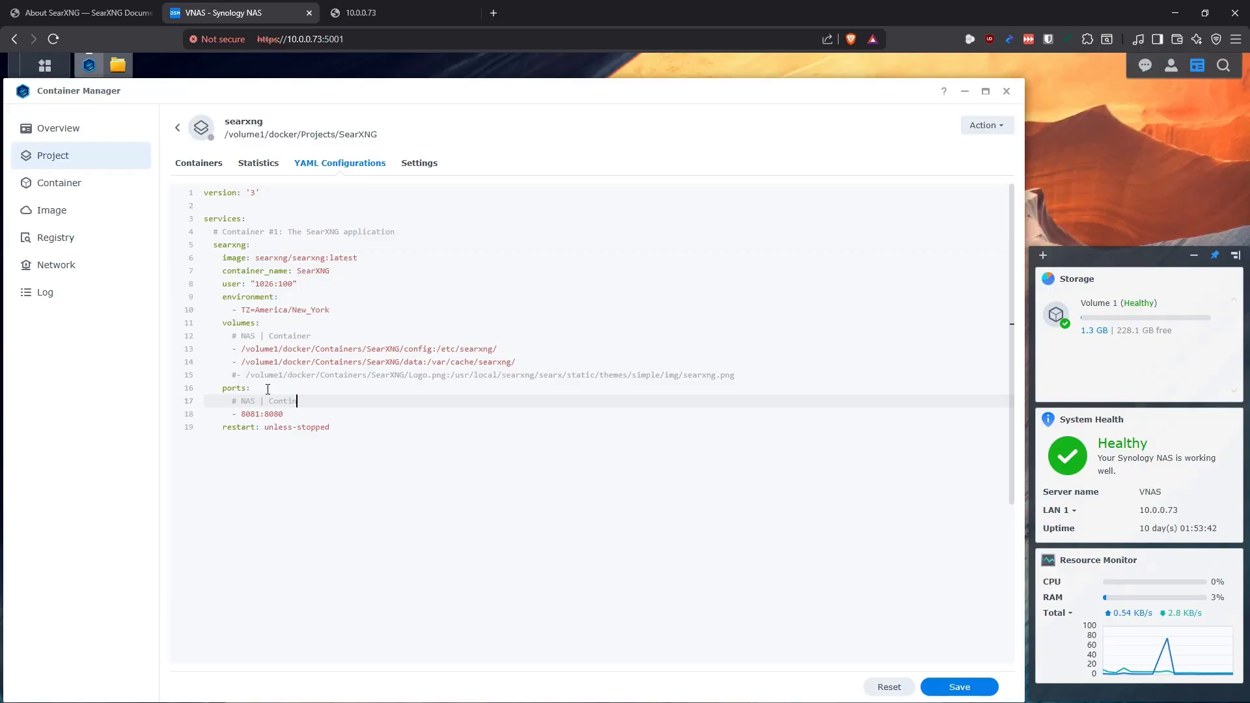
text(tainer)
click(303, 414)
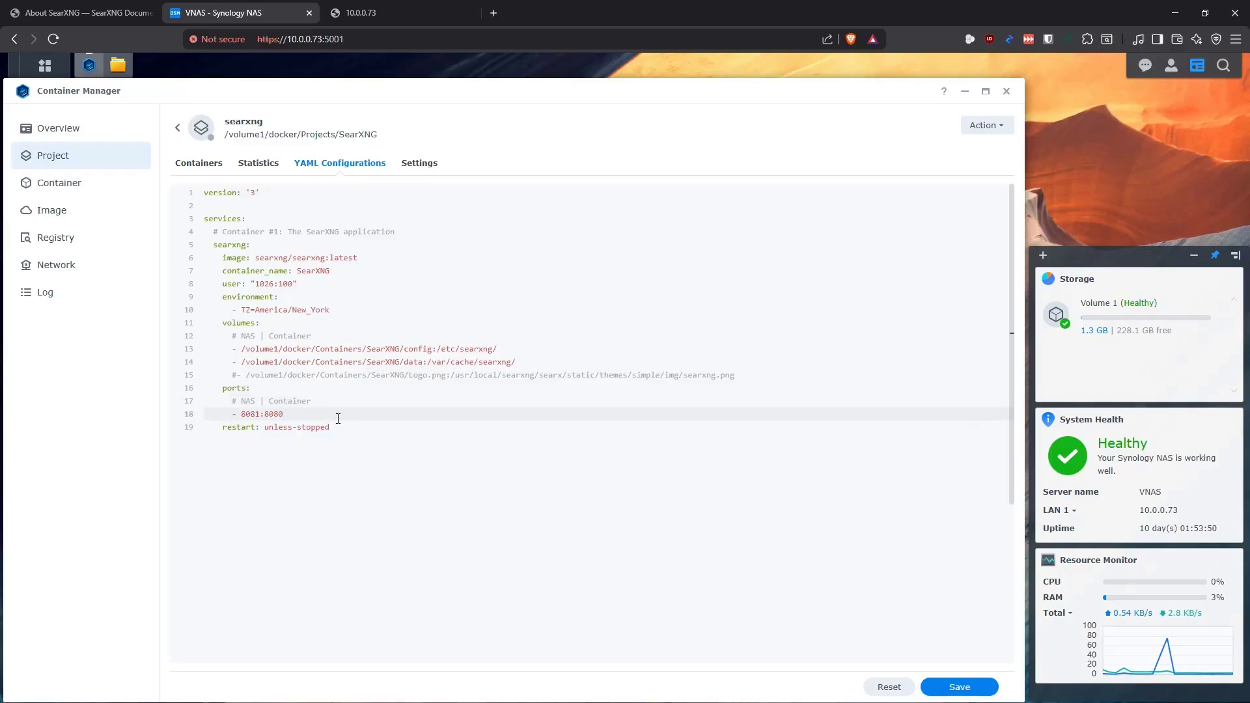
Save the YAML changes with the option to build and start the project, and close the build terminal once it finishes.
shift+click(339, 424)
click(349, 439)
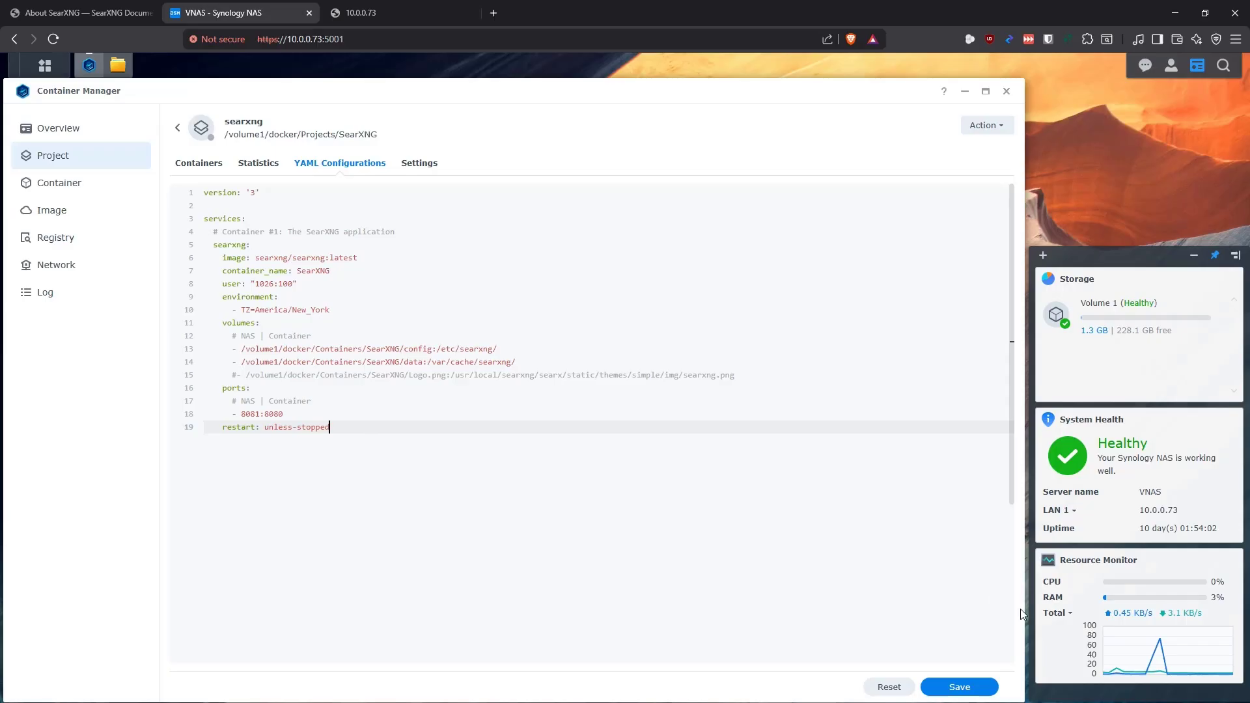
click(967, 688)
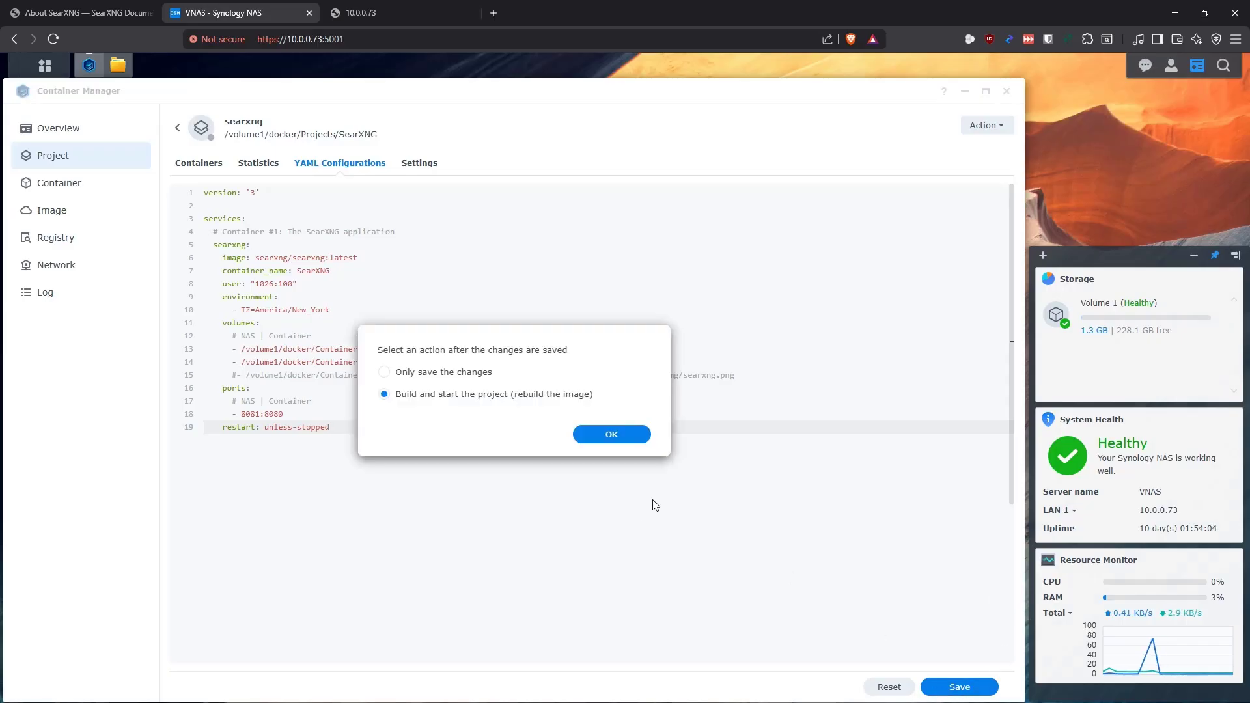
click(629, 436)
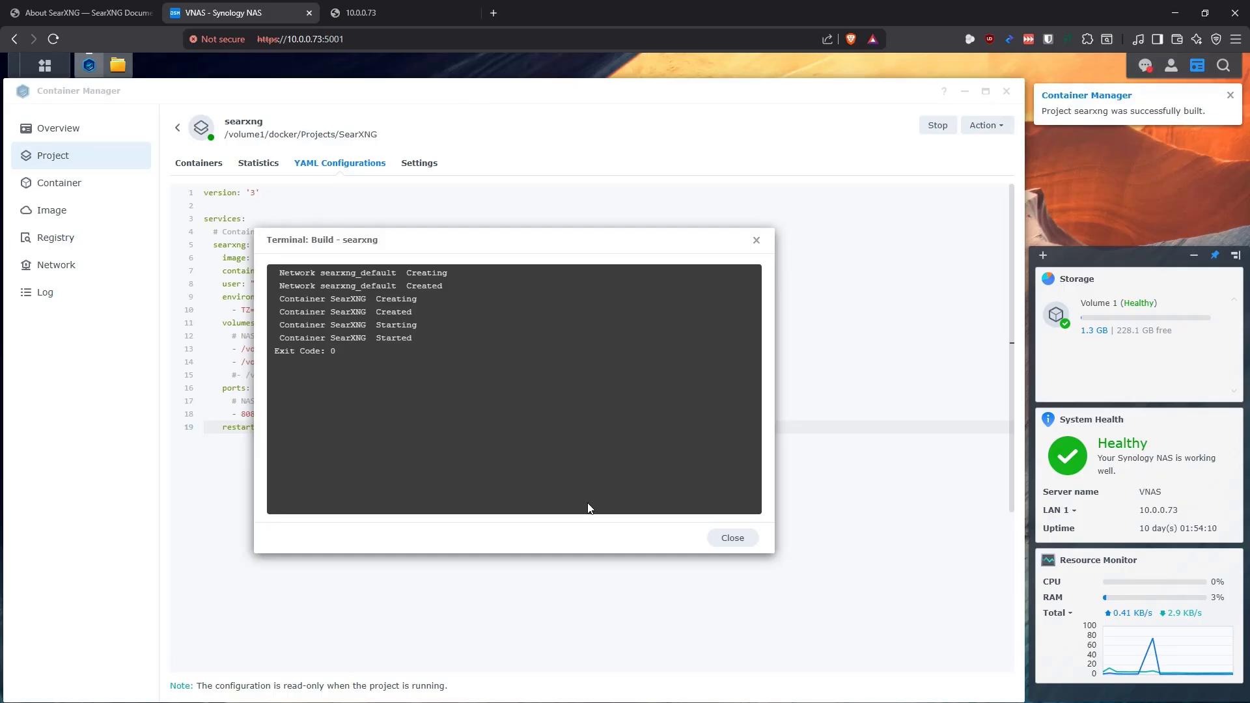
click(722, 538)
Clear all desktop notifications.
click(1145, 65)
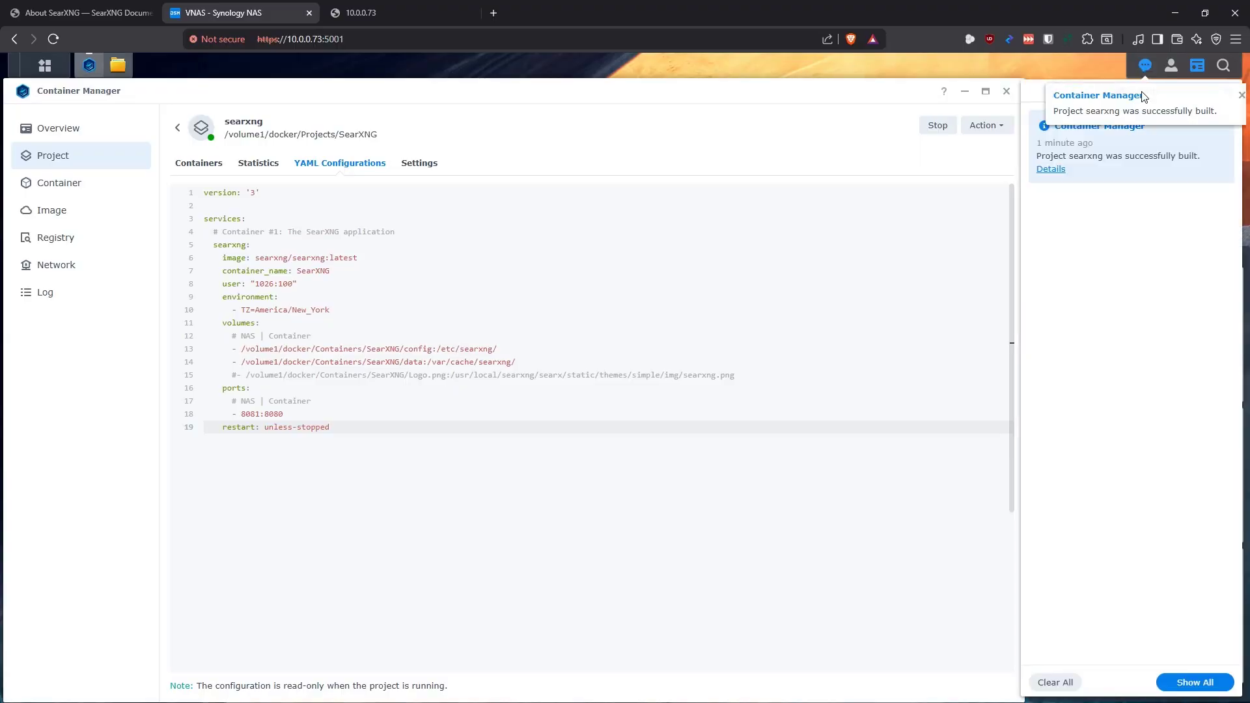
click(1055, 682)
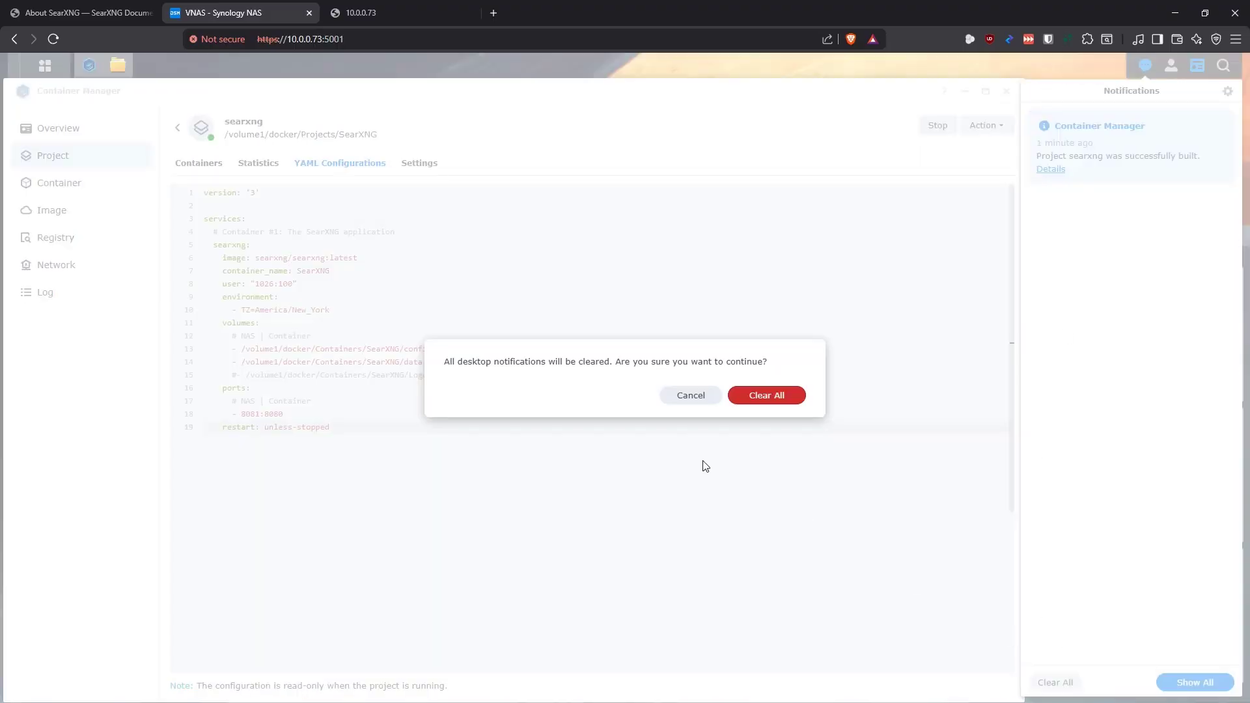
click(789, 397)
Open the SearXNG container's log from the project and refresh it to check the startup entries.
click(198, 164)
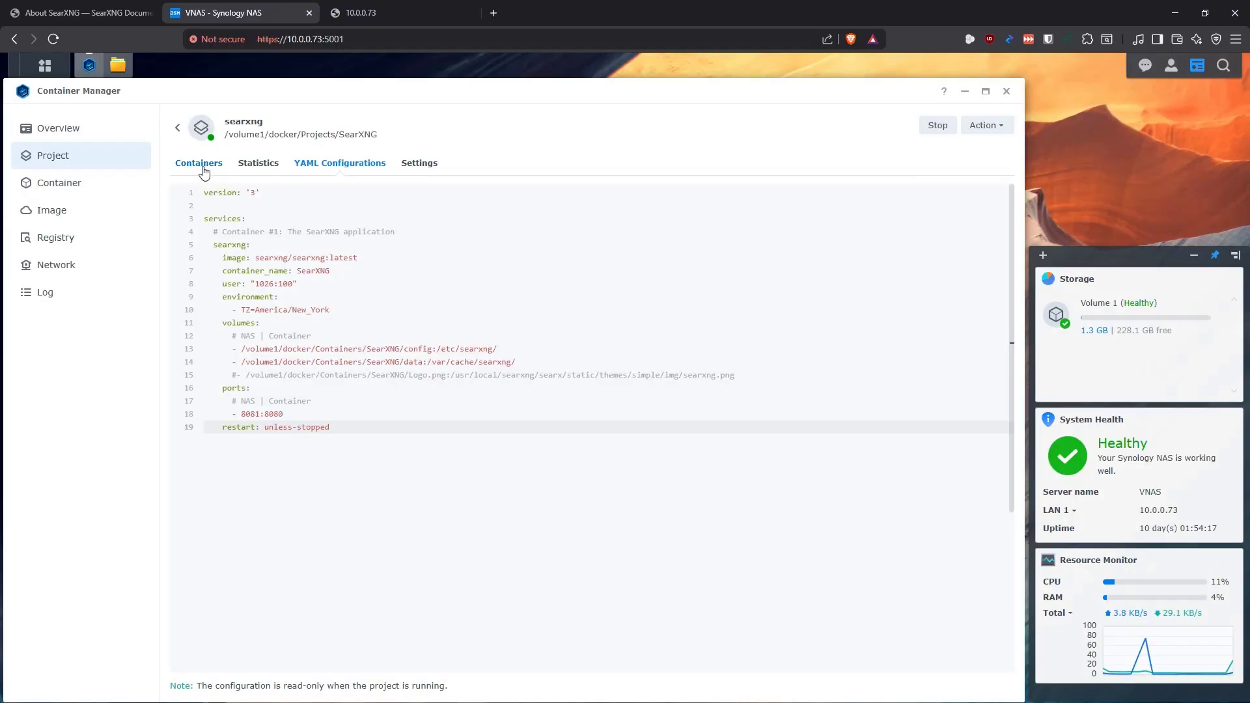
click(238, 216)
click(289, 162)
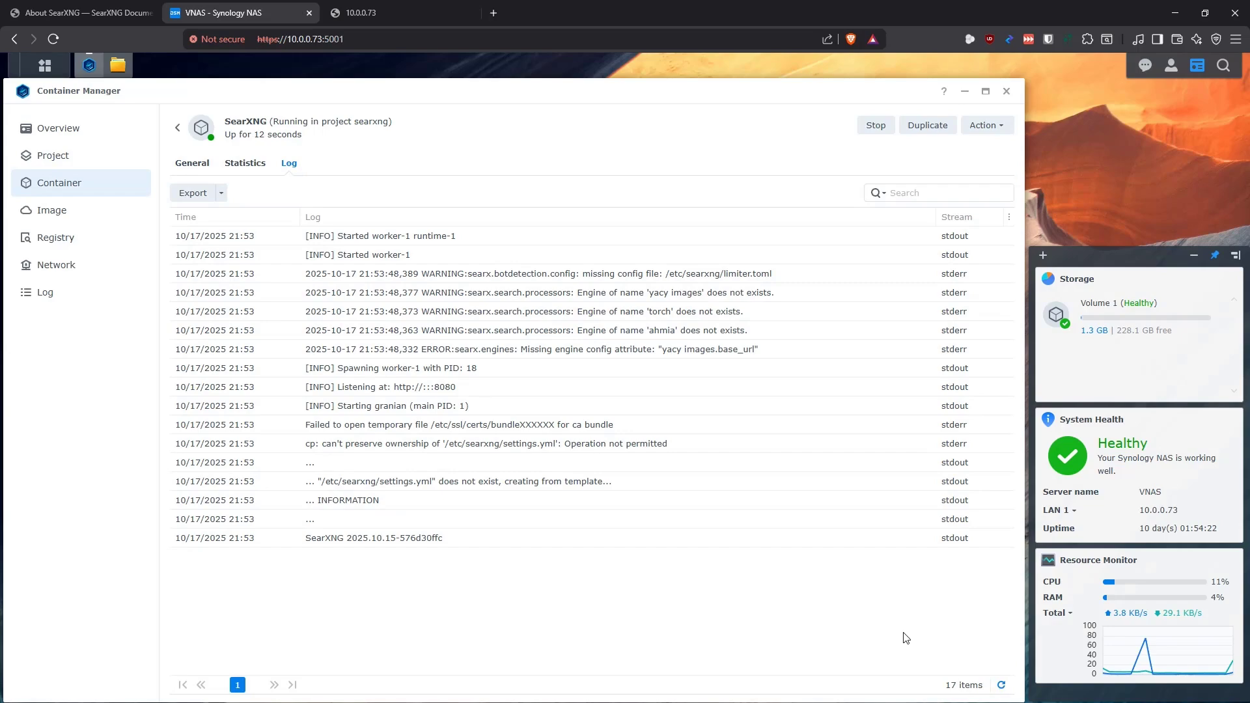
click(468, 389)
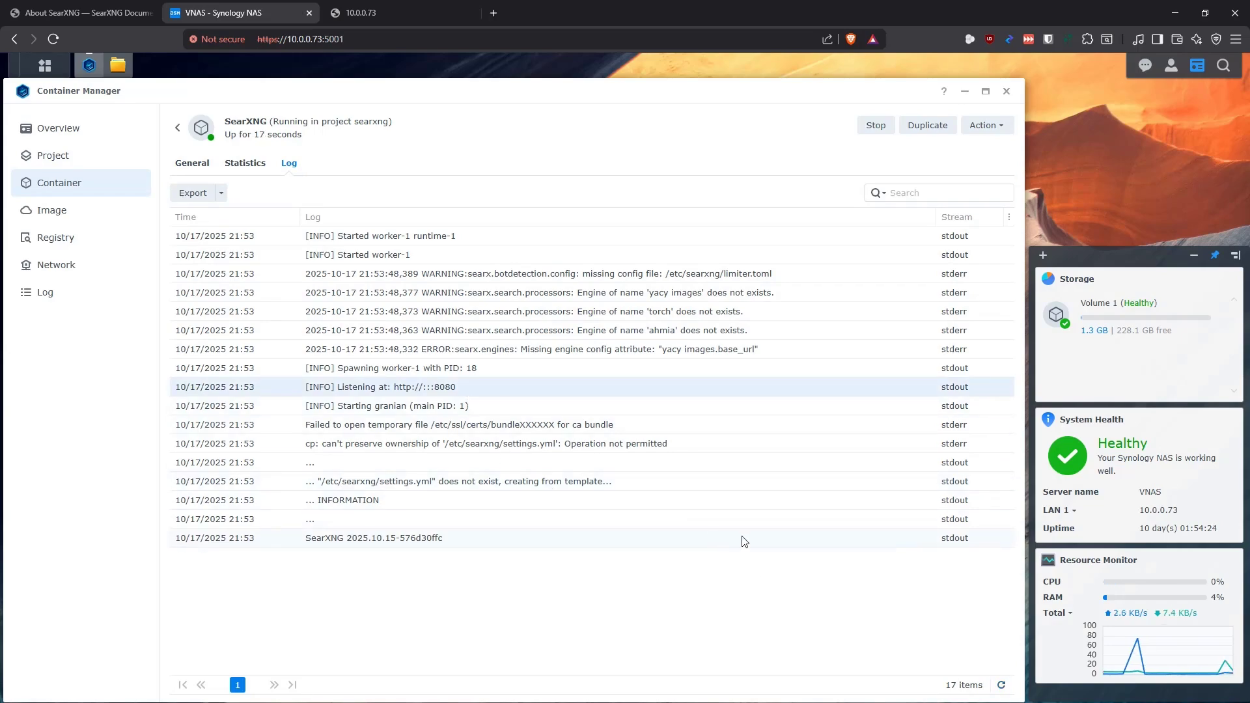
click(1000, 687)
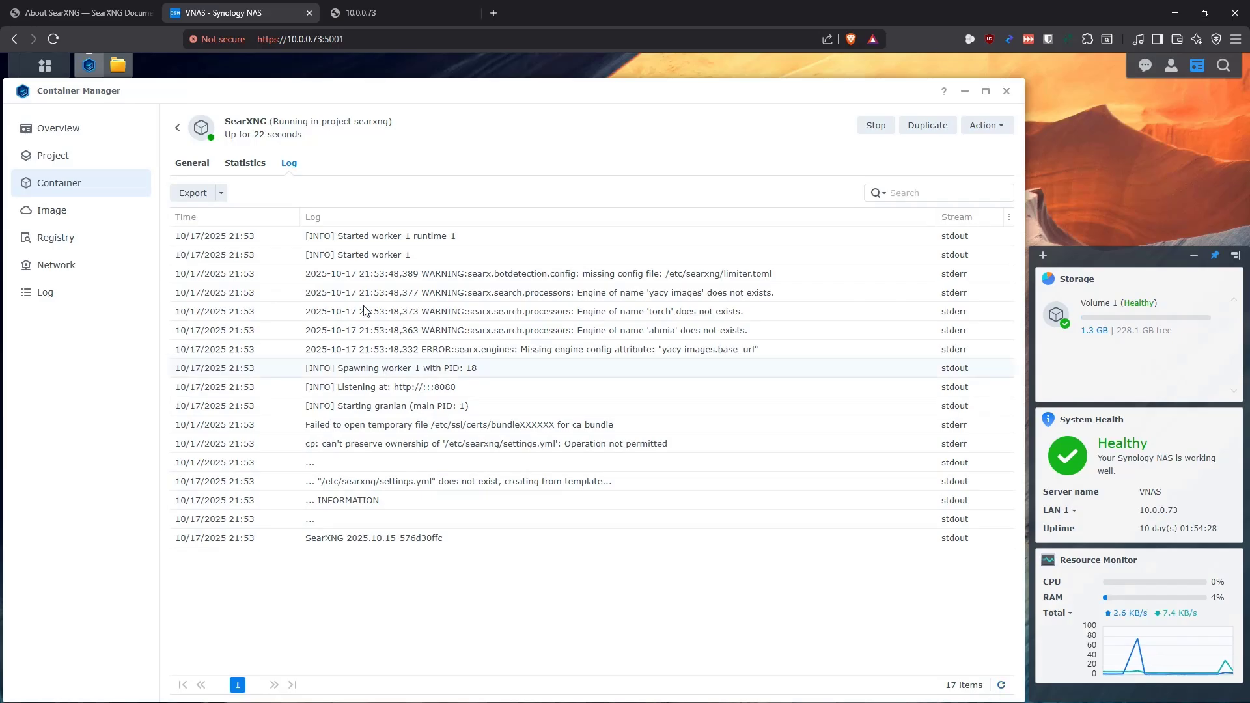
Return to the searxng project's YAML configuration and check the NAS-side port in the ports mapping.
click(177, 127)
click(329, 164)
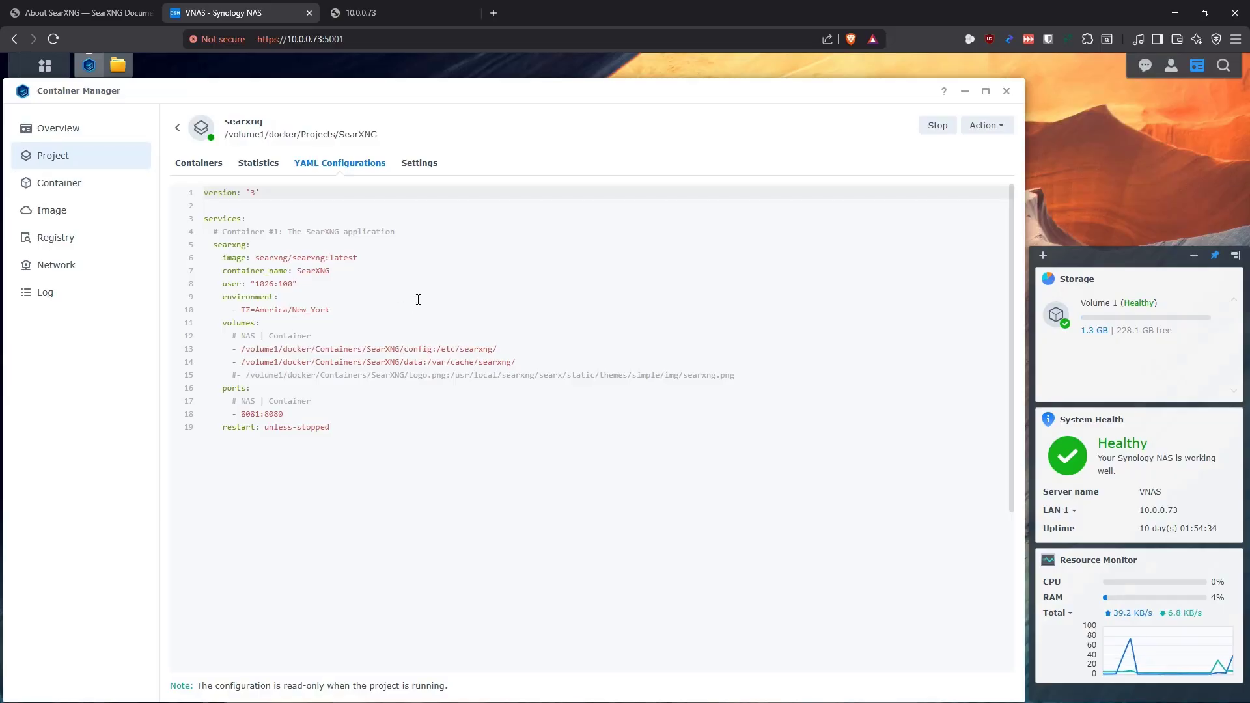
double_click(261, 415)
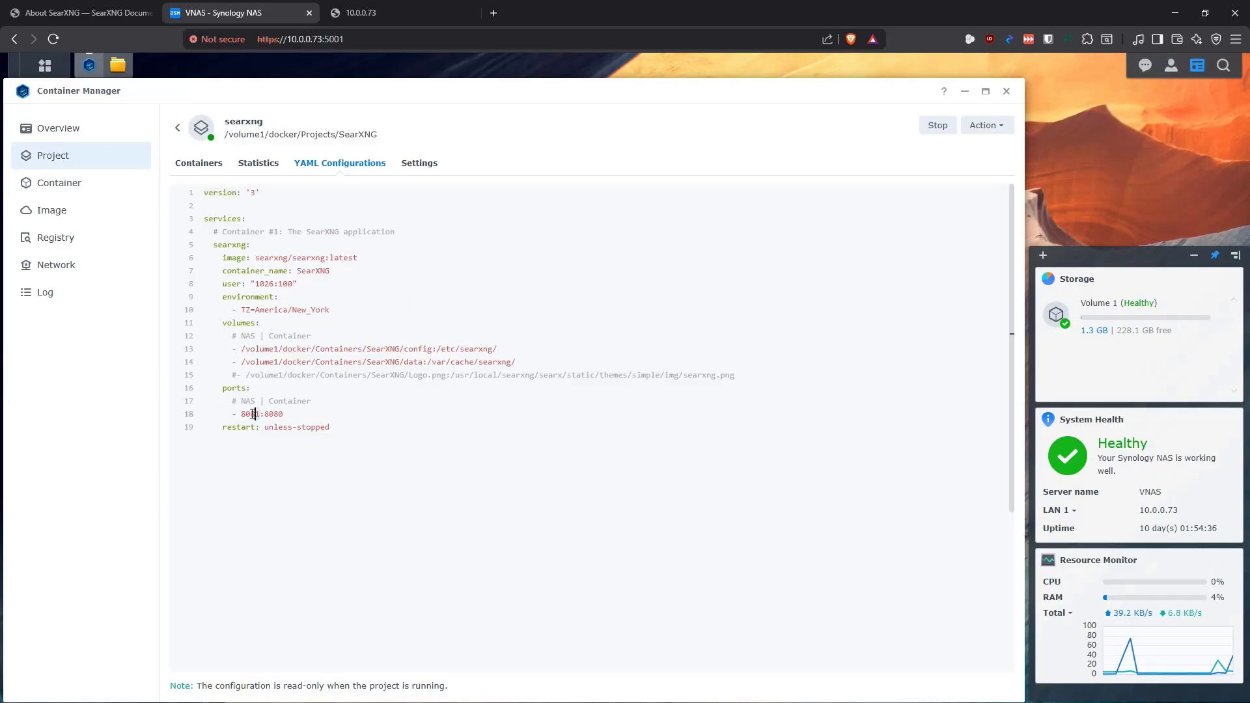
Reload the SearXNG page on port 8081 and run a test search for "f5 network", returning to an empty search box.
click(400, 16)
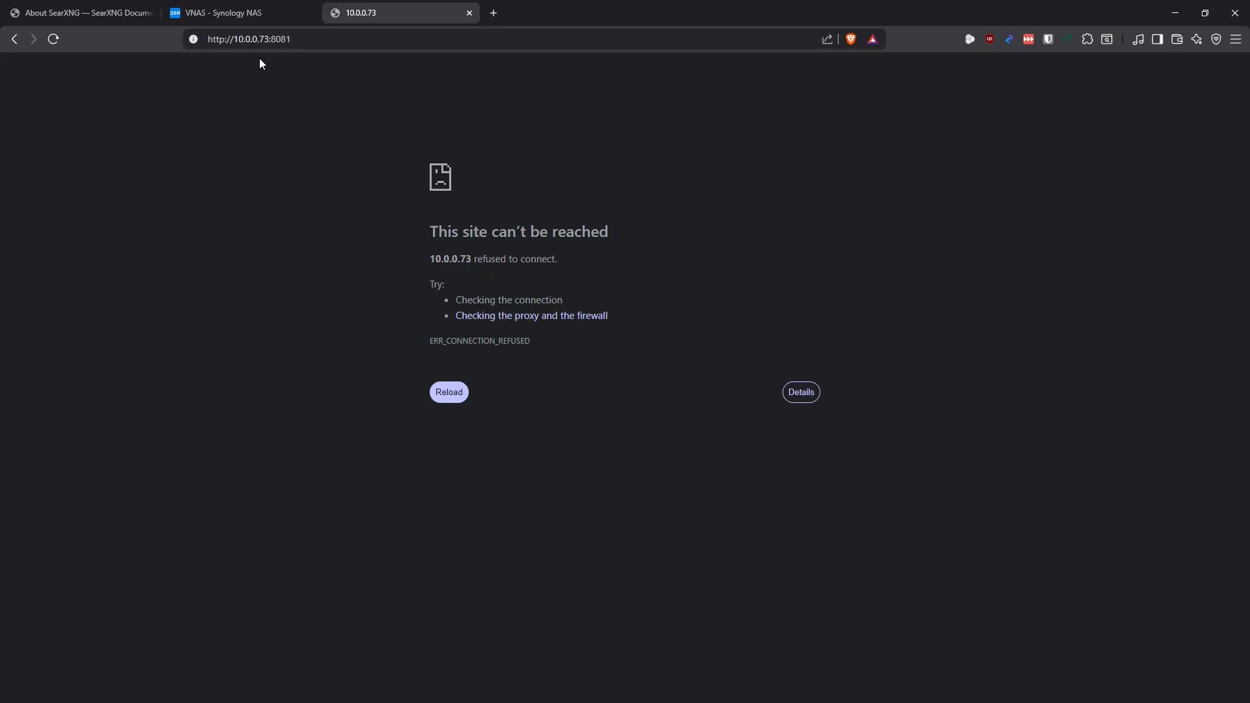
click(432, 396)
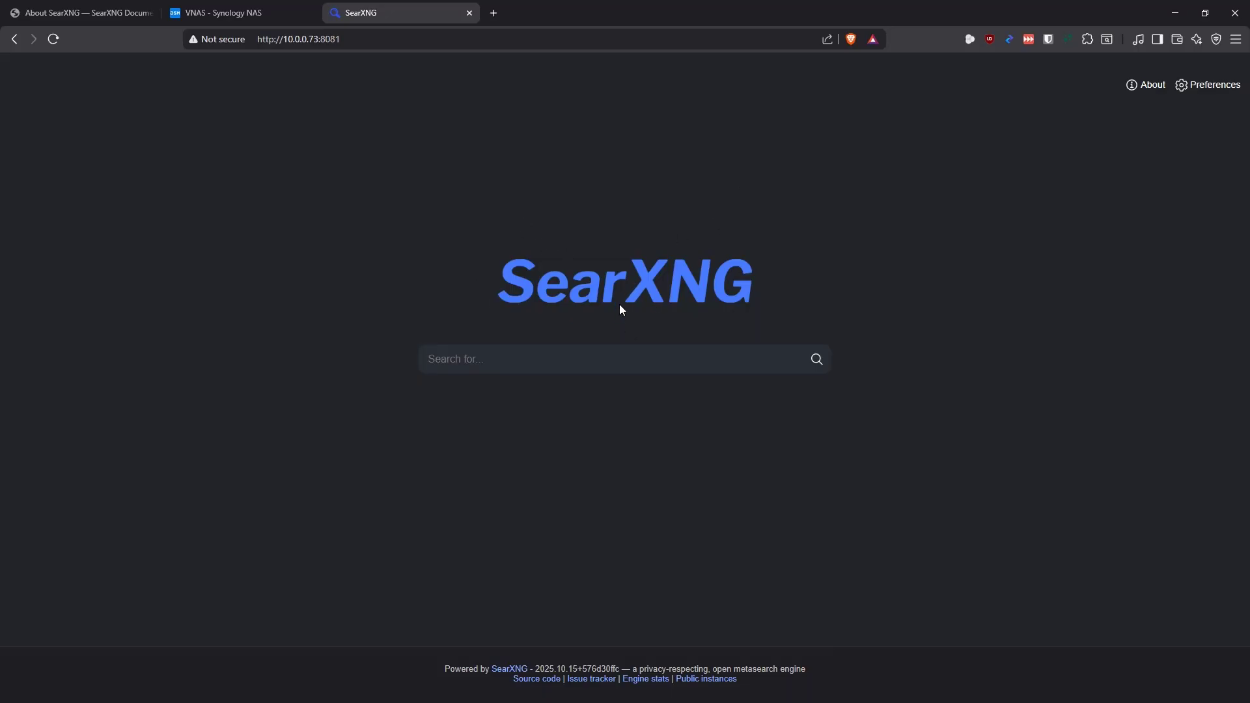
click(577, 360)
text(f5 network)
key(Return)
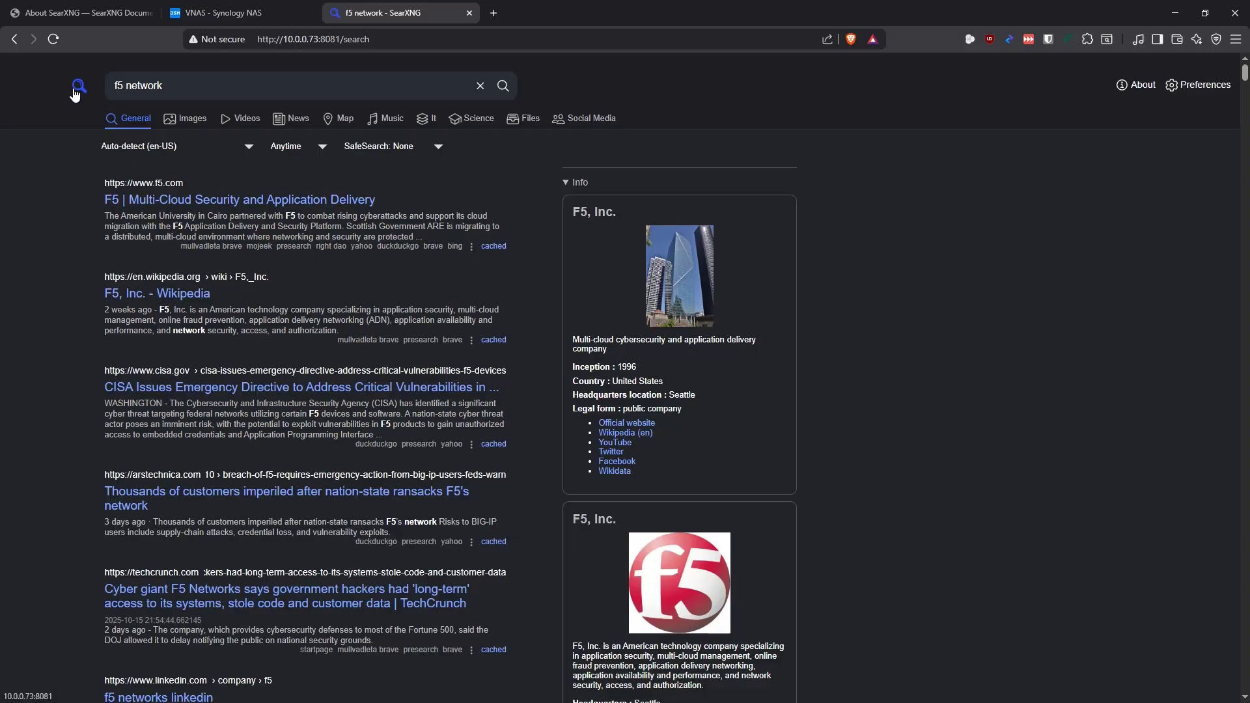
click(14, 39)
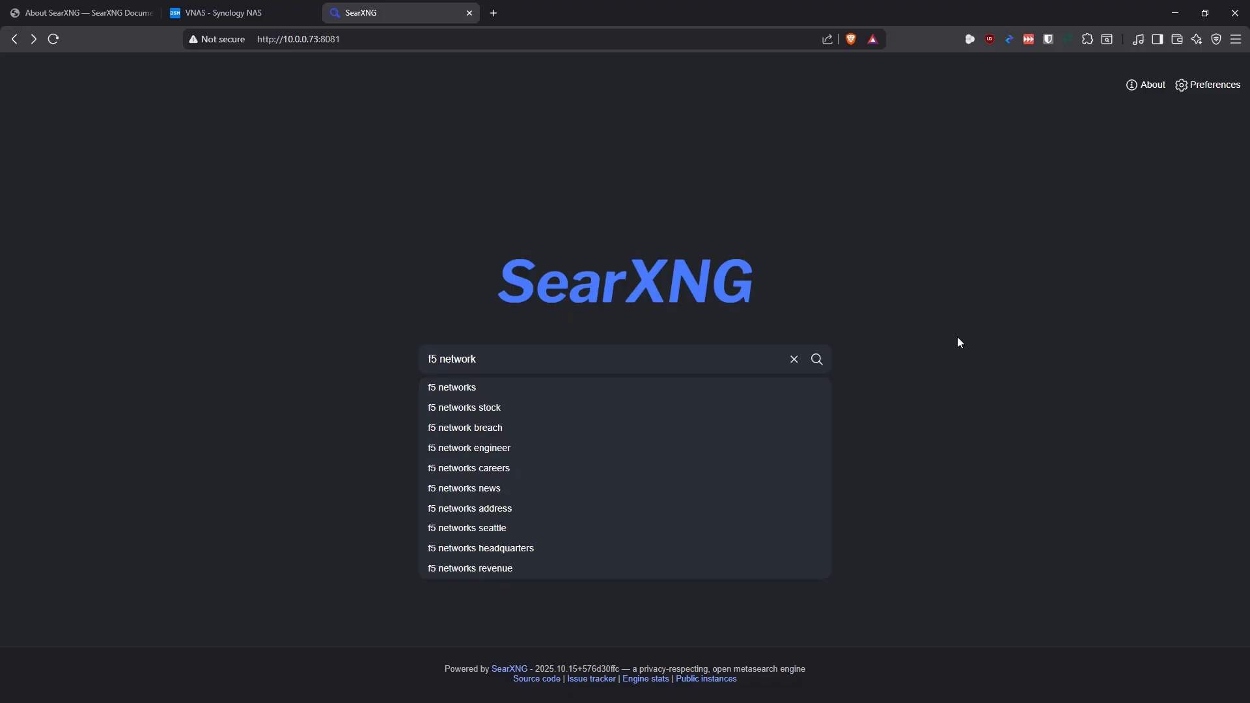
click(793, 360)
Clean the searxng project in Container Manager and close the cleaning terminal once it finishes.
click(232, 13)
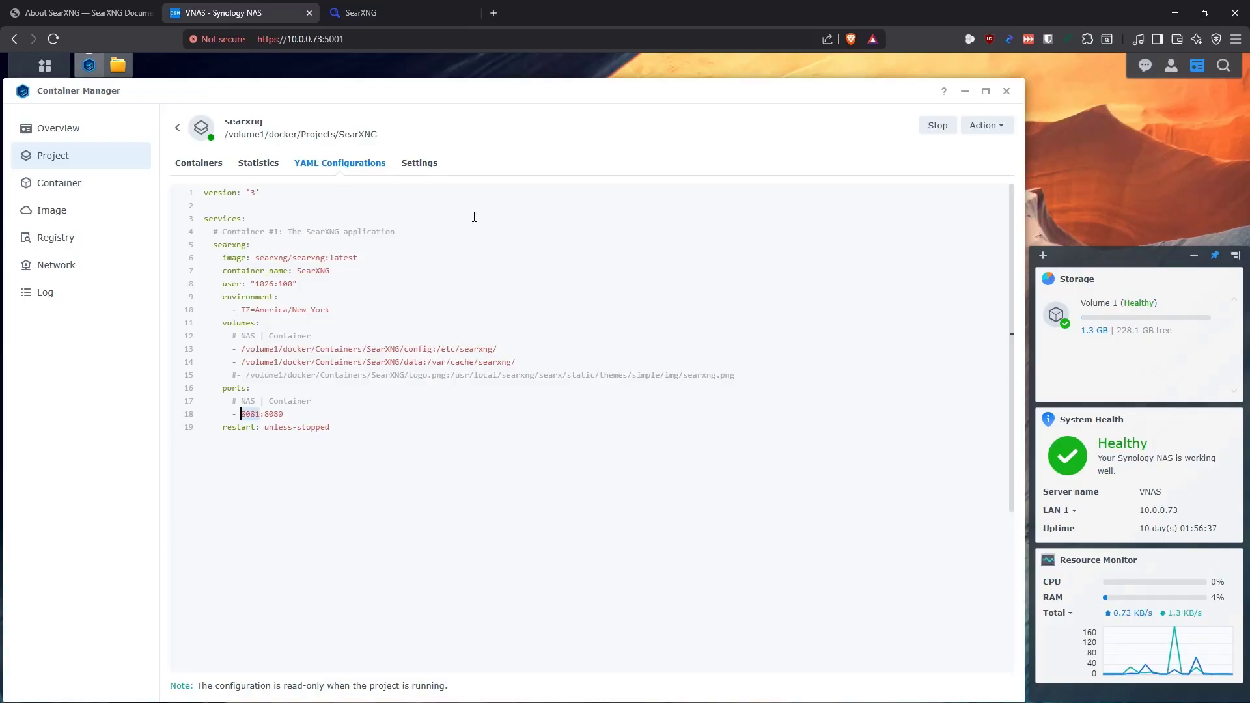
click(988, 126)
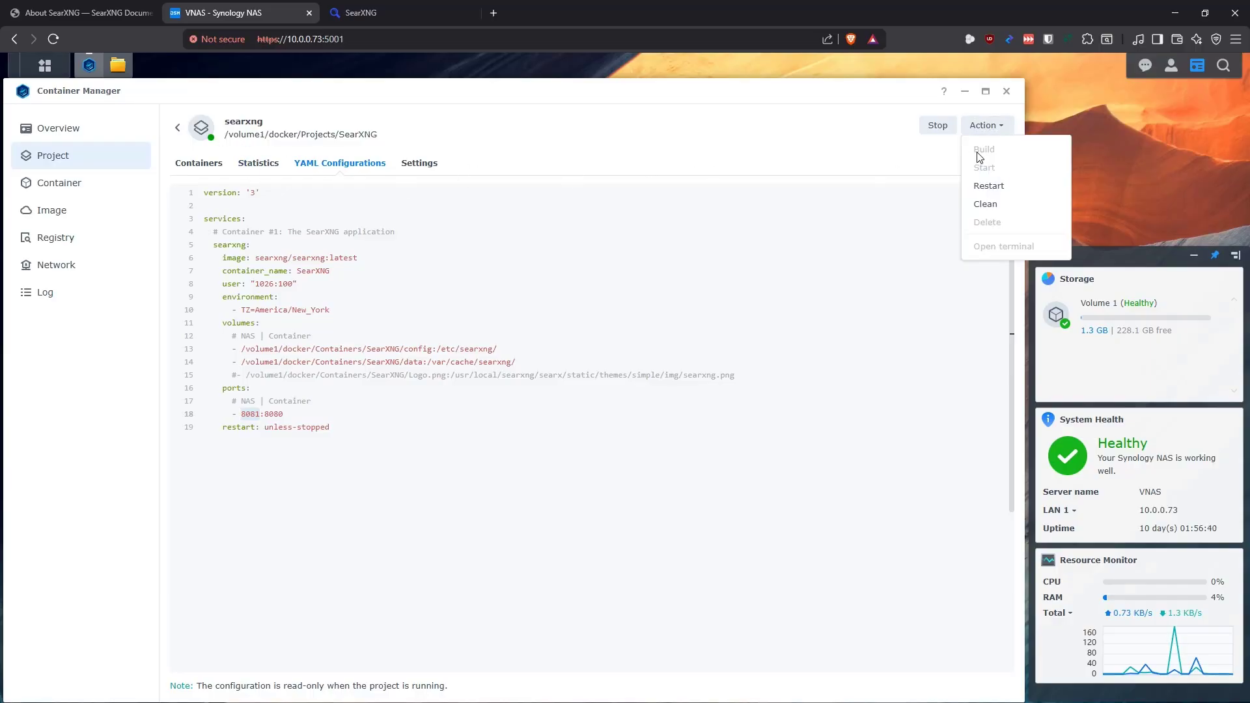
click(985, 204)
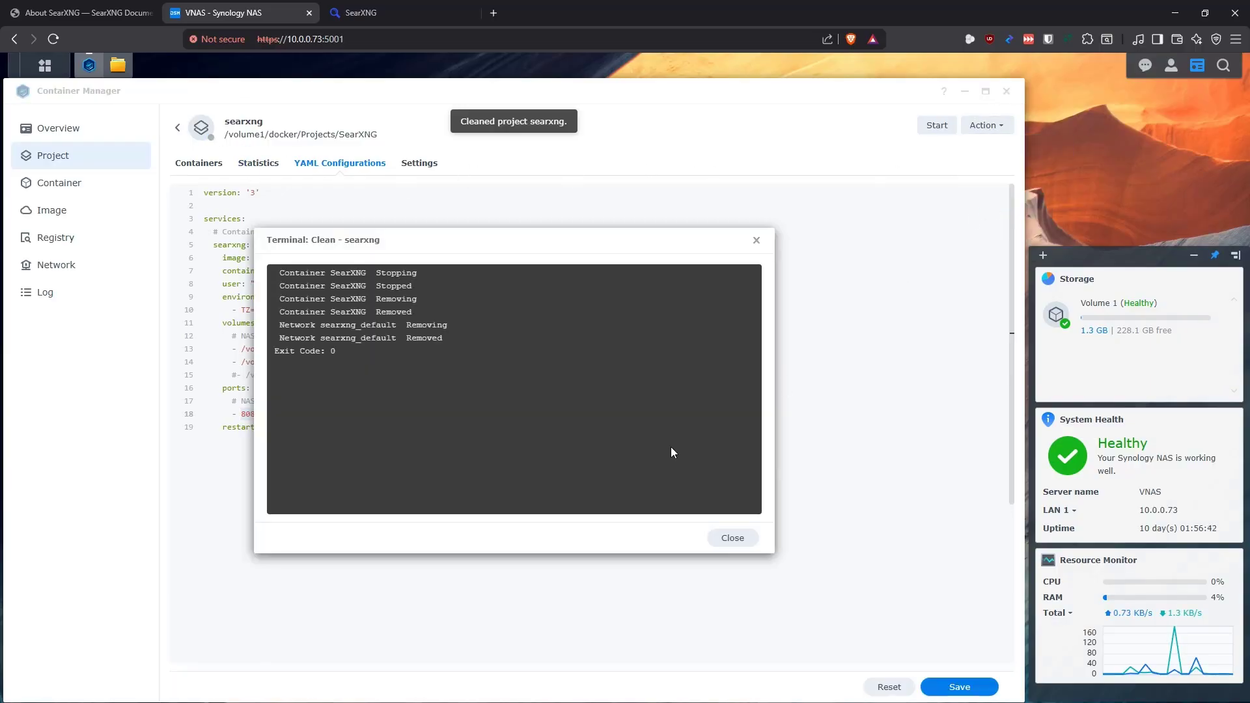
click(744, 539)
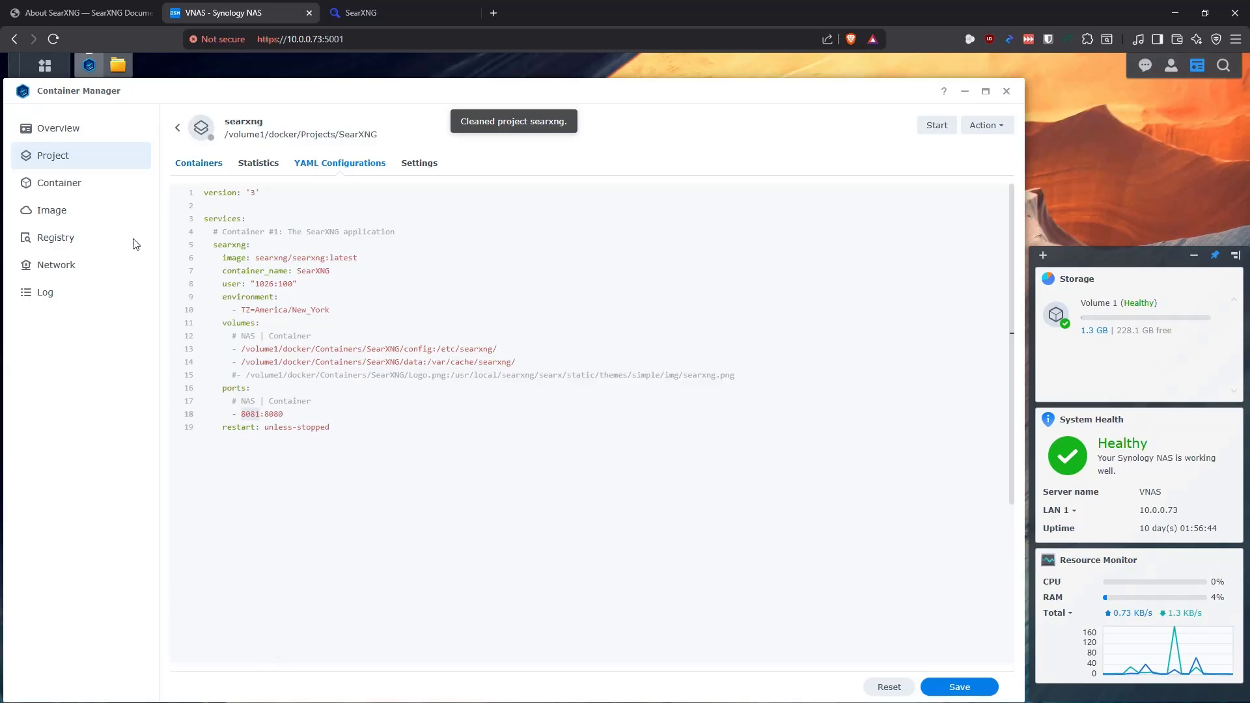
Check in File Station that settings.yml is in docker/Containers/SearXNG/config.
click(118, 64)
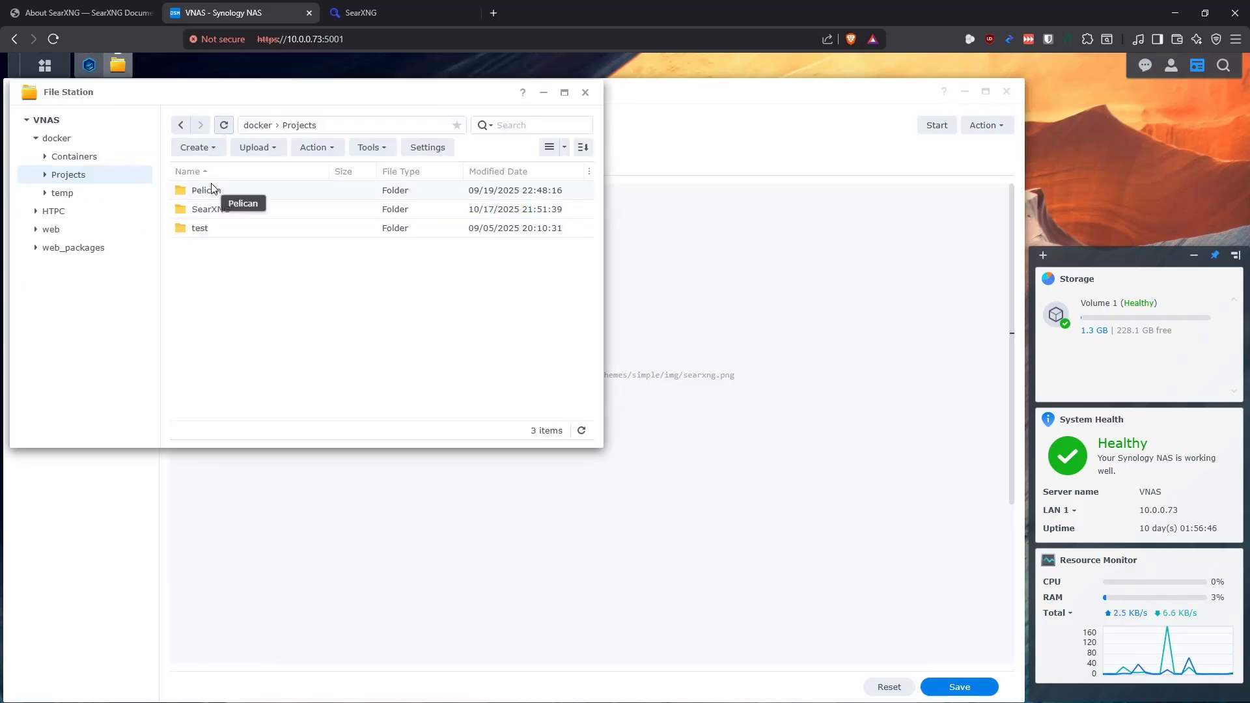
click(94, 160)
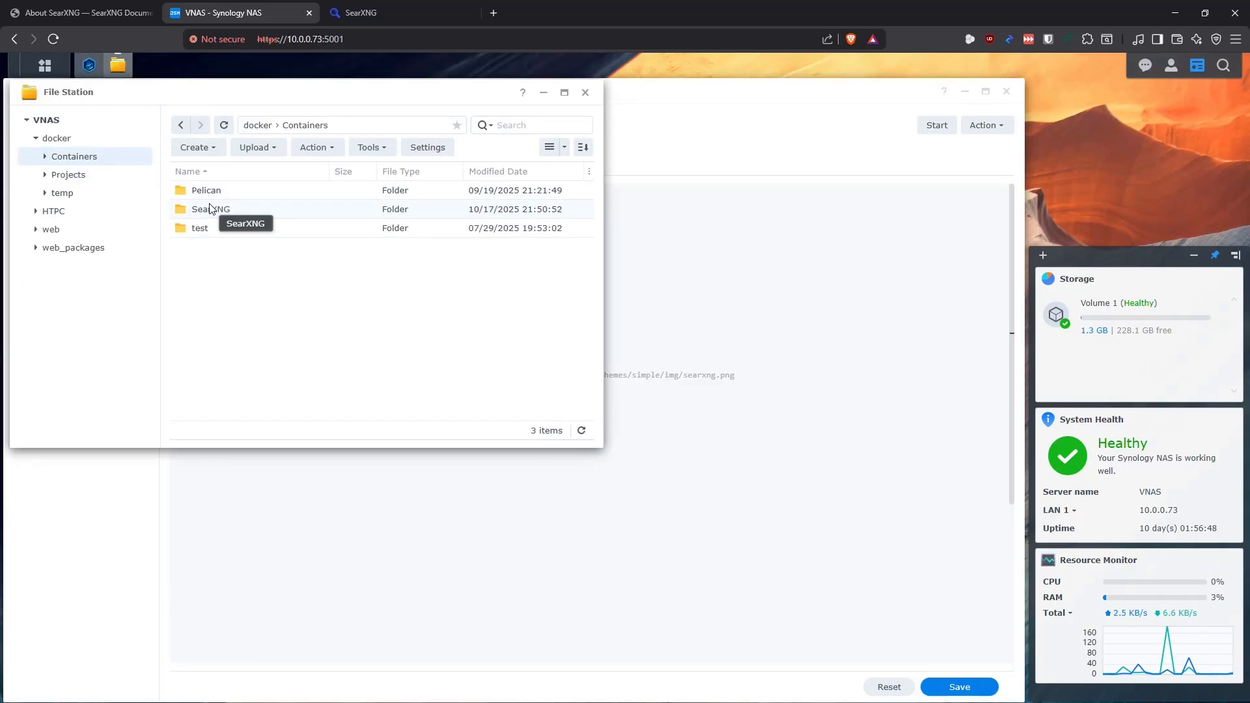
double_click(209, 209)
click(209, 194)
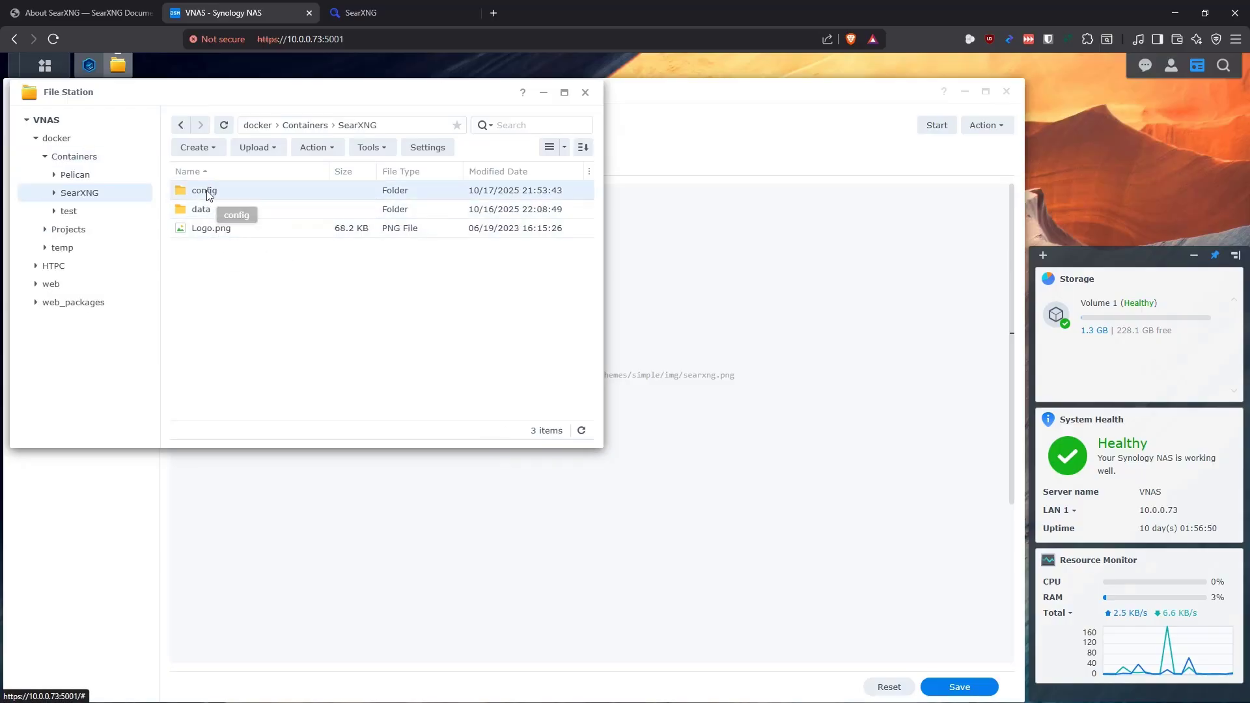
double_click(209, 195)
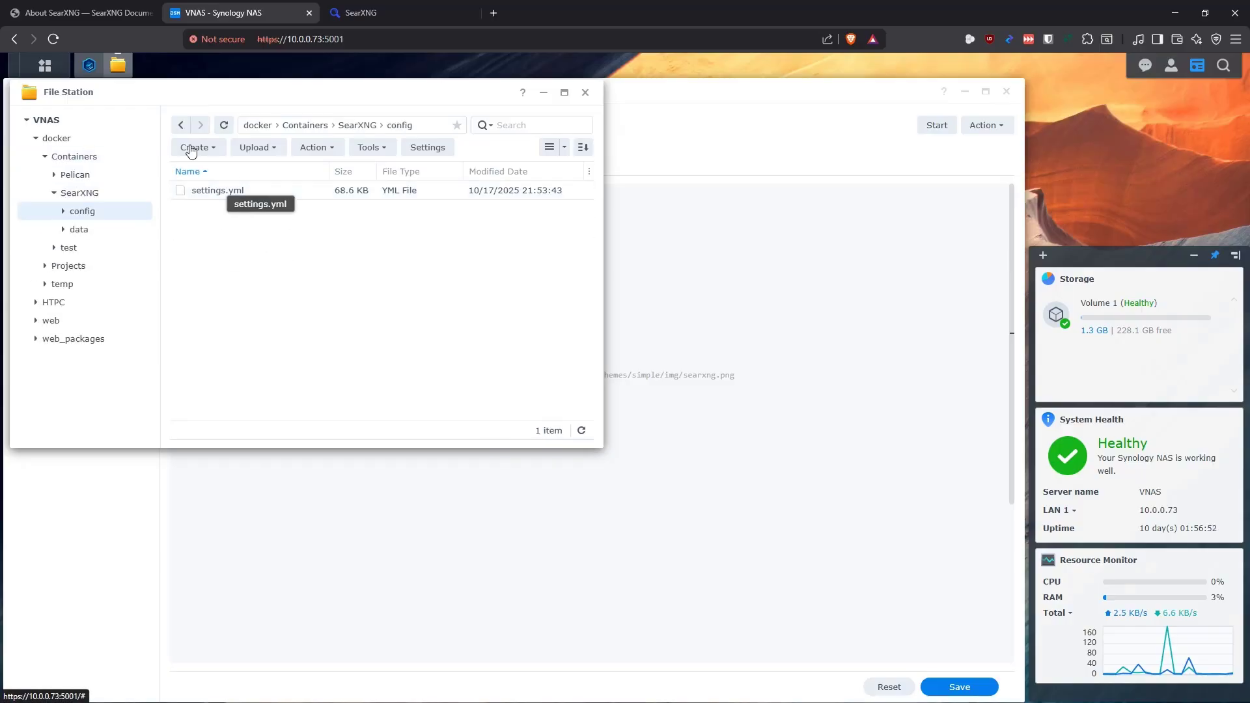
click(118, 68)
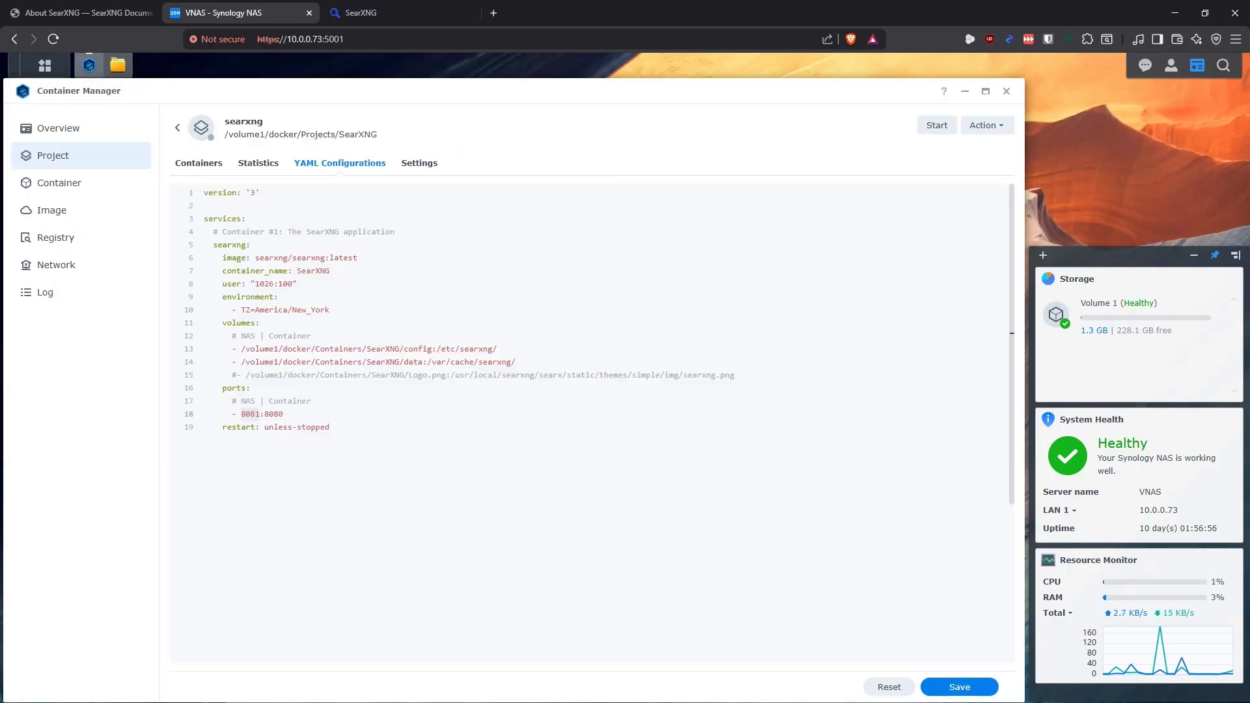
Uncomment the Logo.png volume mapping to searxng.png in the project's YAML configuration.
click(235, 375)
key(BackSpace)
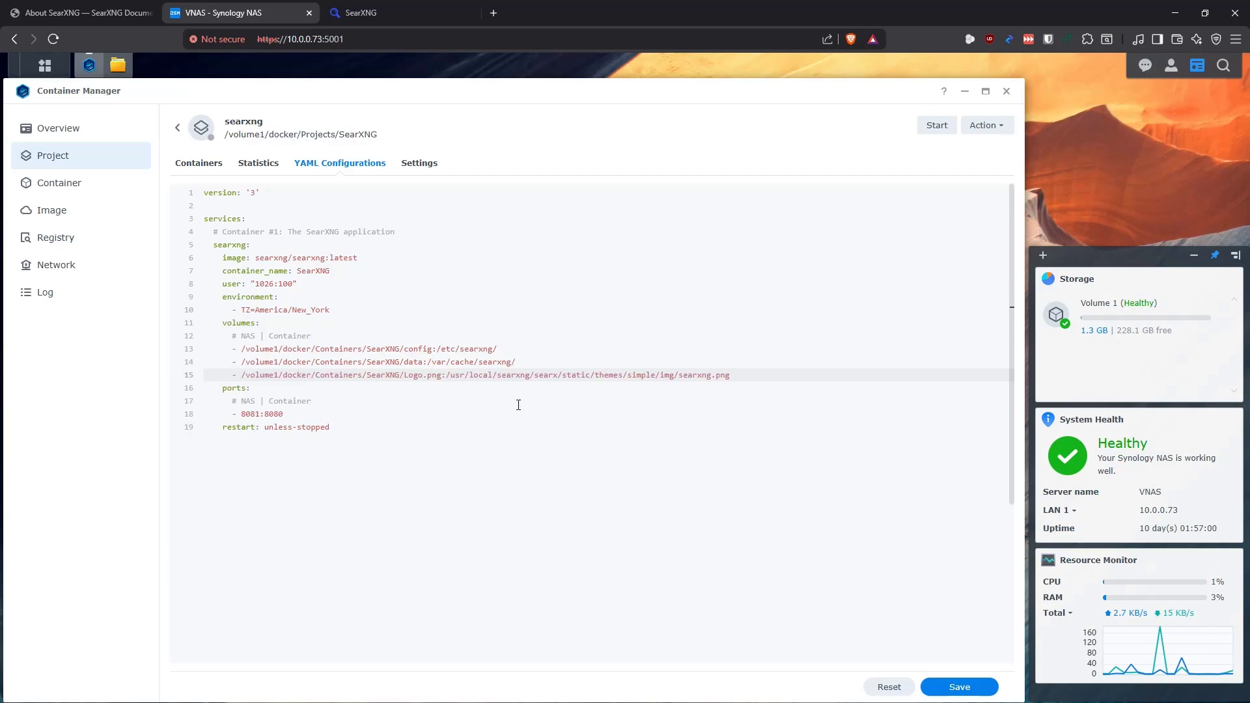
drag(716, 374, 661, 376)
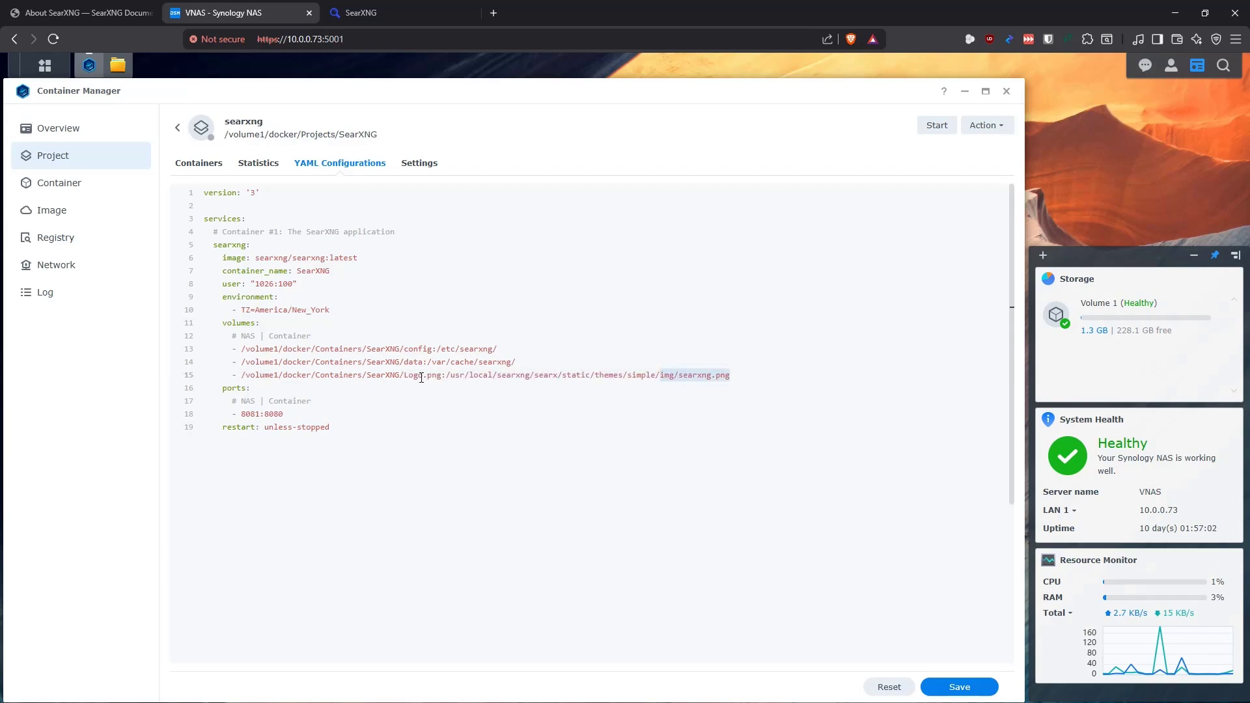
drag(438, 375, 404, 376)
click(492, 375)
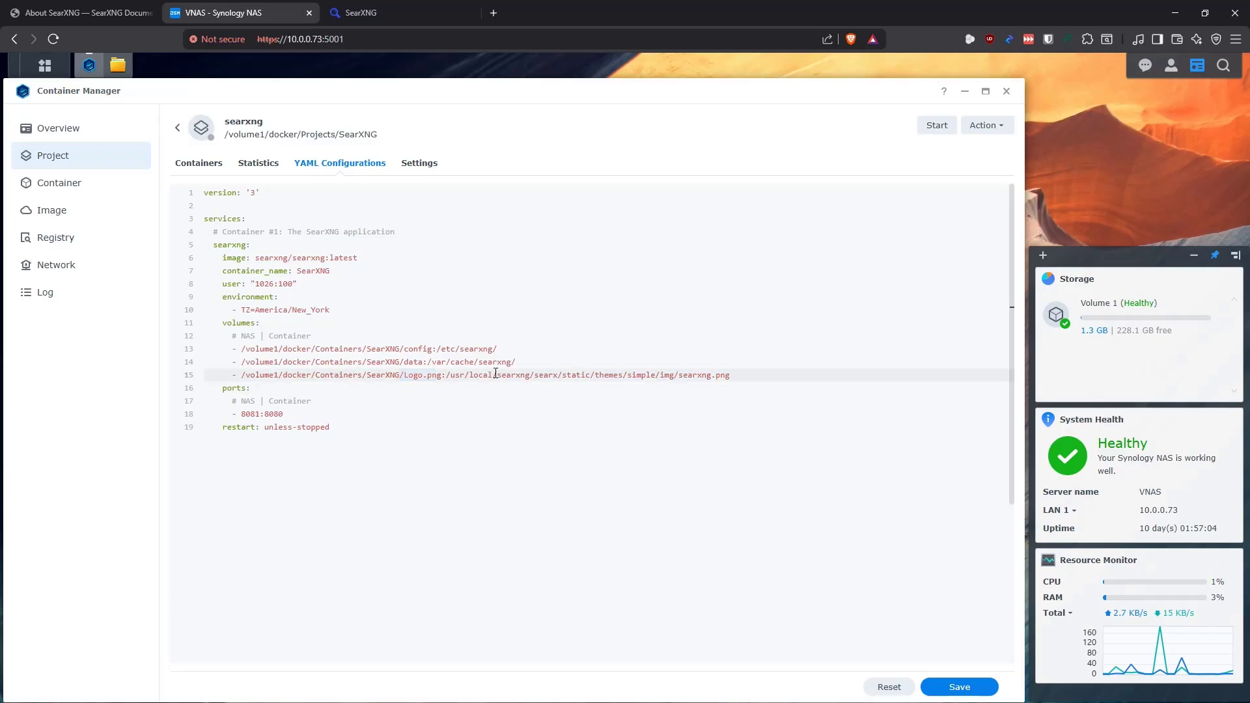
Check in File Station that Logo.png is in the docker/Containers/SearXNG folder.
click(117, 65)
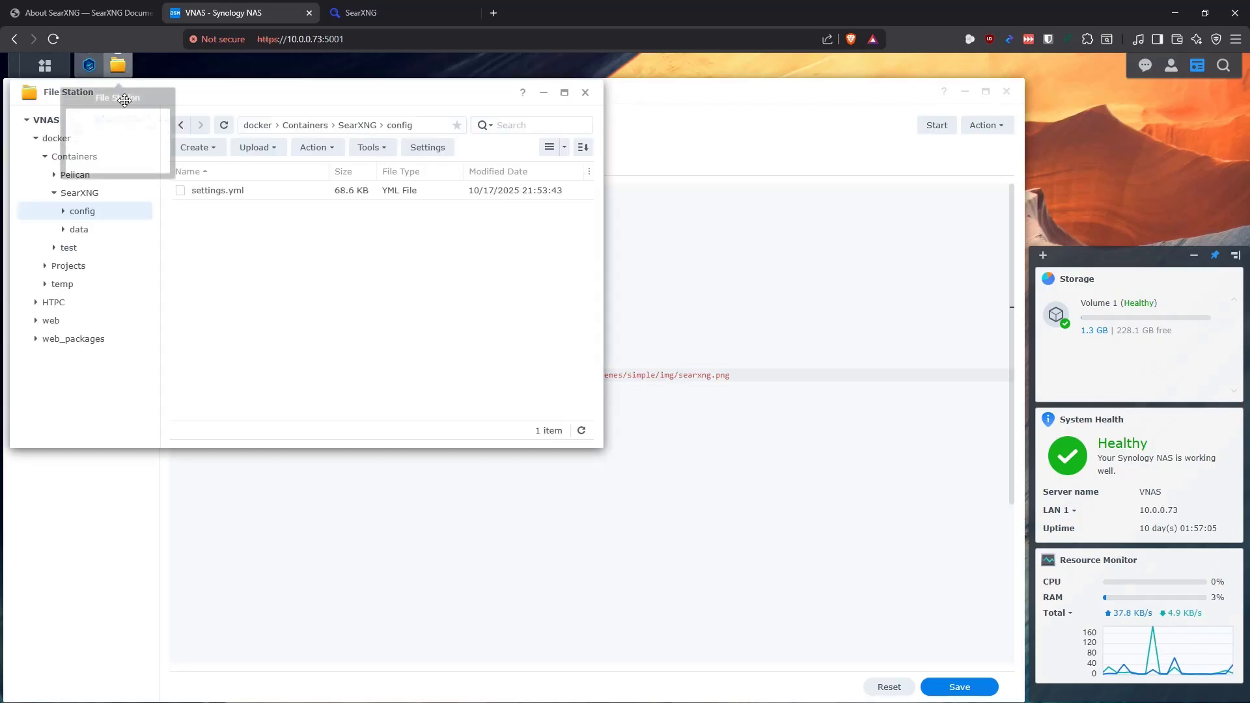
click(357, 125)
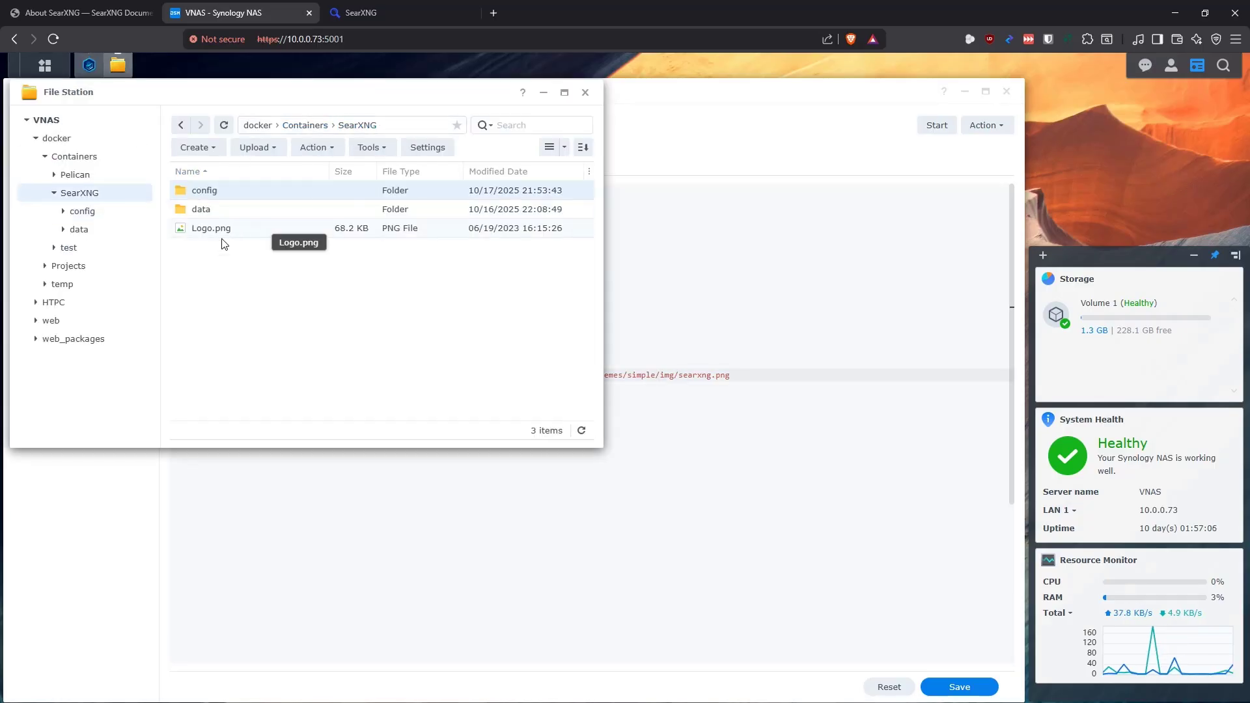
click(121, 68)
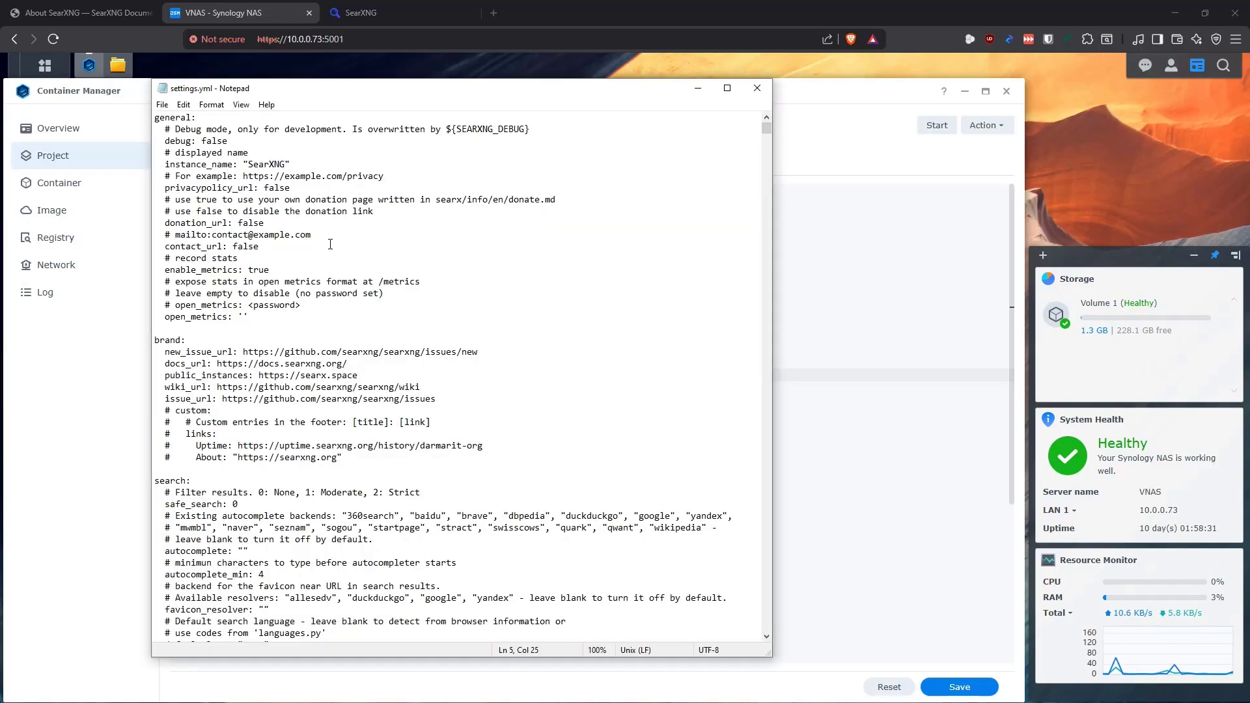
Set instance_name to "Tech Byte Tips Search" in settings.yml in Notepad and save the file.
key(Left)
key(Left)
key(ctrl+shift+Right)
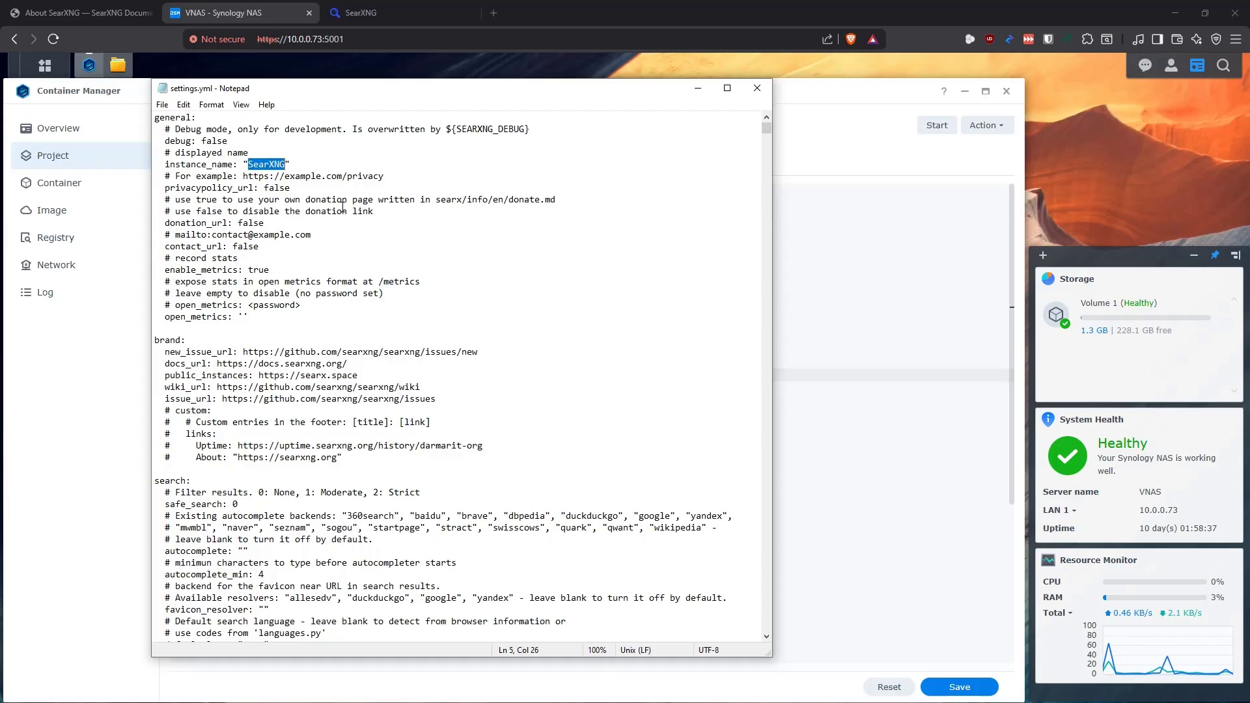
text(Tech Byte Tips Search)
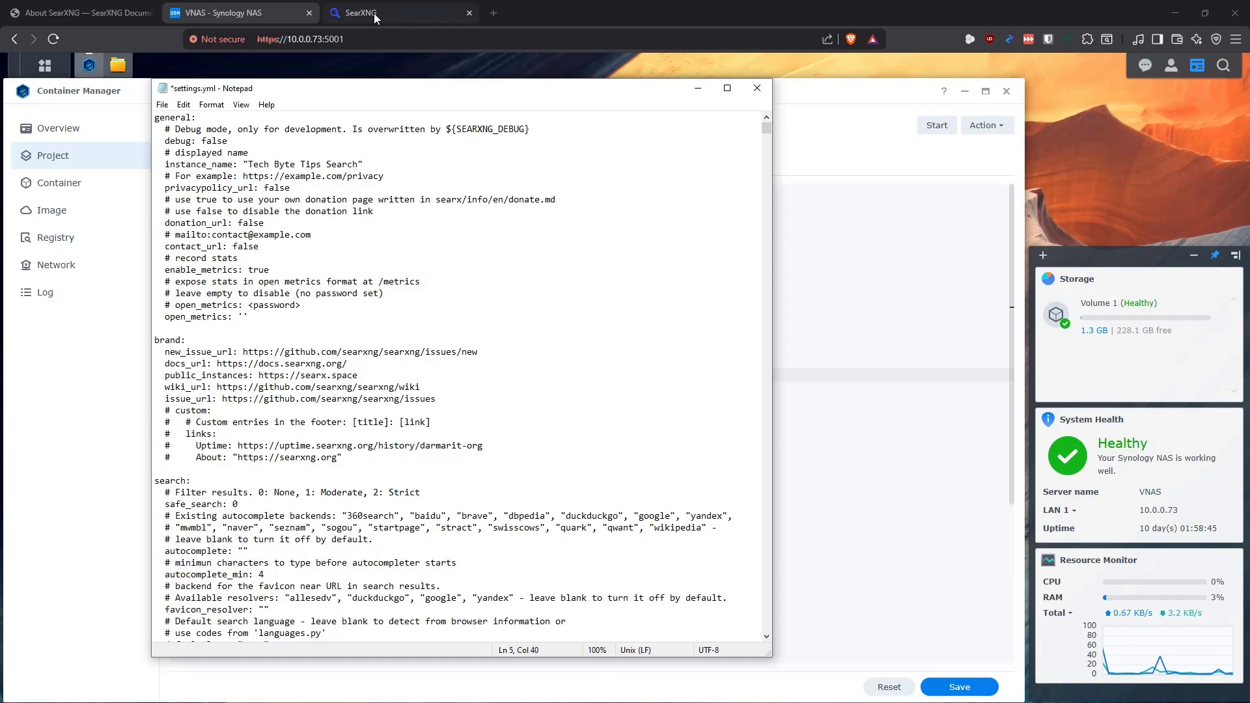
key(ctrl+s)
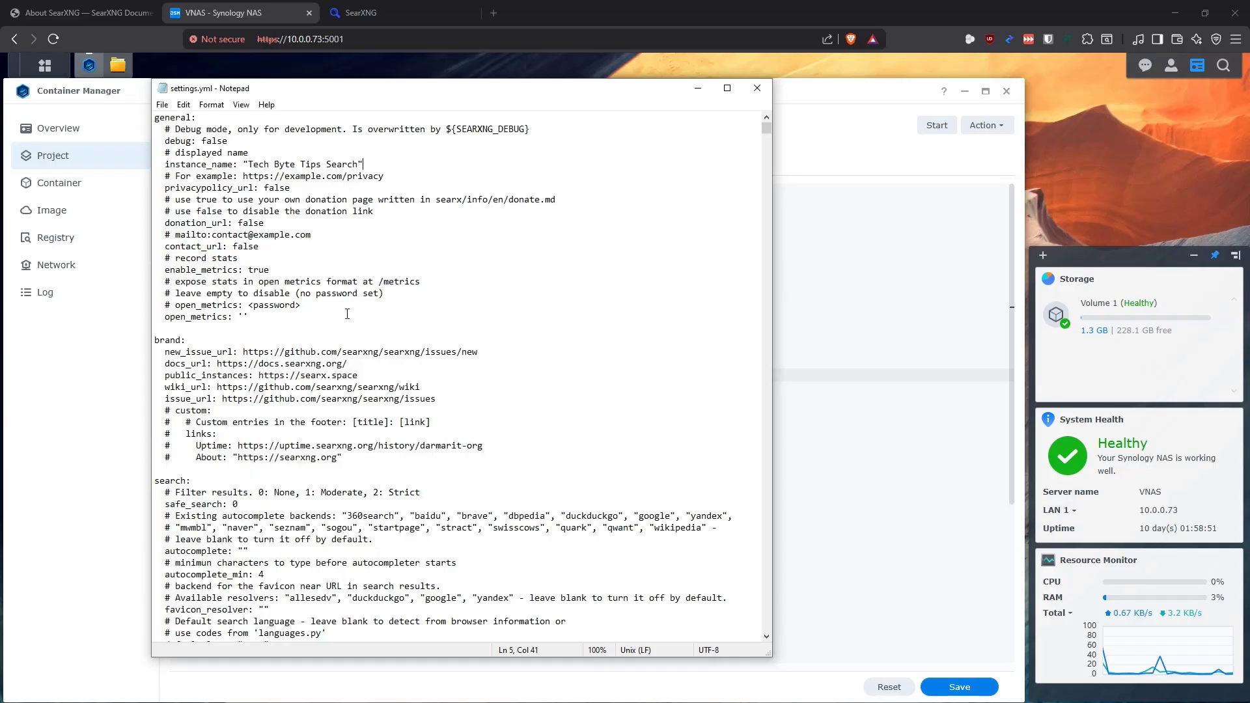
Review the general, search and server options in settings.yml, including donation_url and contact_url, and close the file.
scroll(372, 243, down, 3)
scroll(374, 243, up, 3)
scroll(390, 296, down, 2)
scroll(399, 350, up, 2)
drag(316, 236, 166, 222)
click(312, 235)
scroll(381, 280, down, 3)
scroll(378, 304, down, 5)
scroll(368, 313, down, 7)
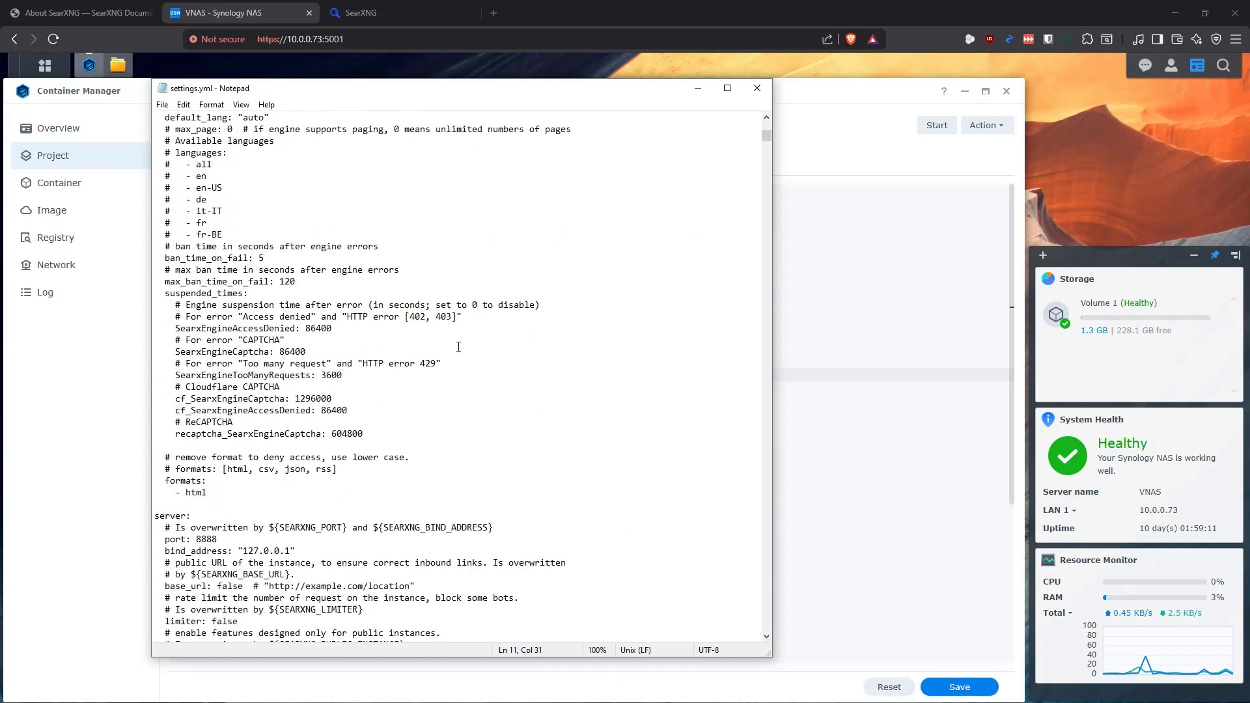
scroll(417, 341, down, 8)
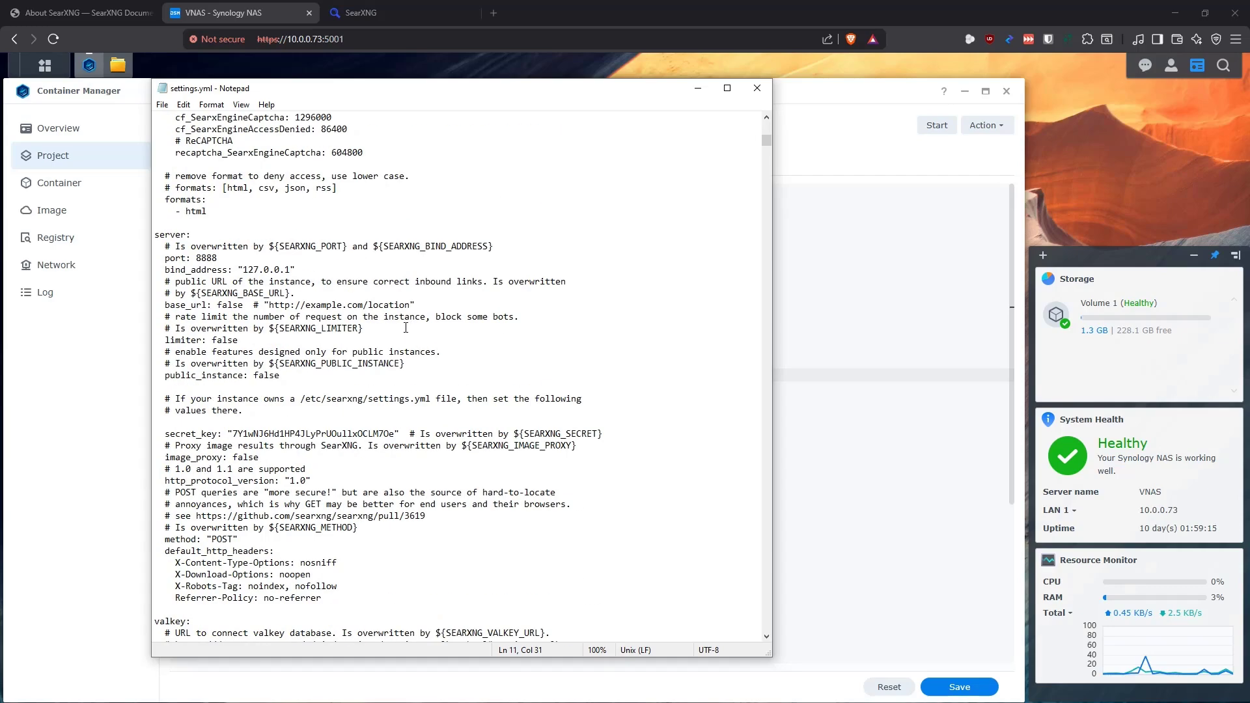
scroll(404, 329, down, 2)
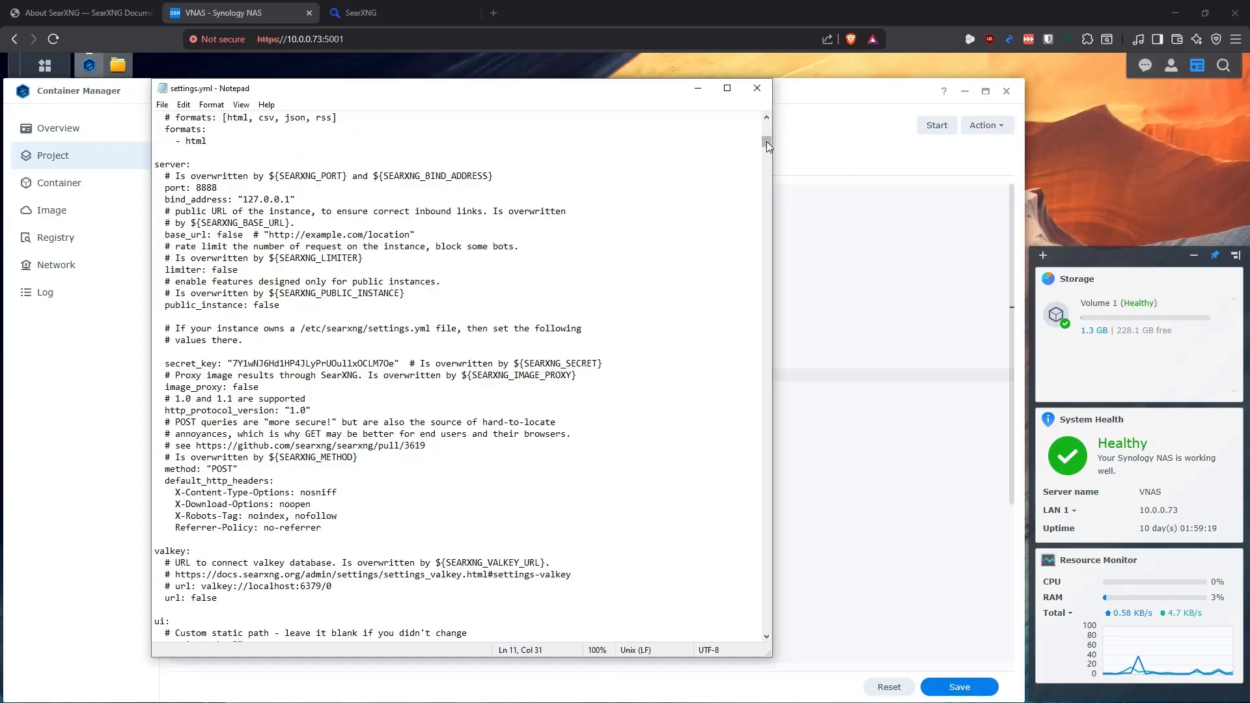
drag(767, 144, 768, 123)
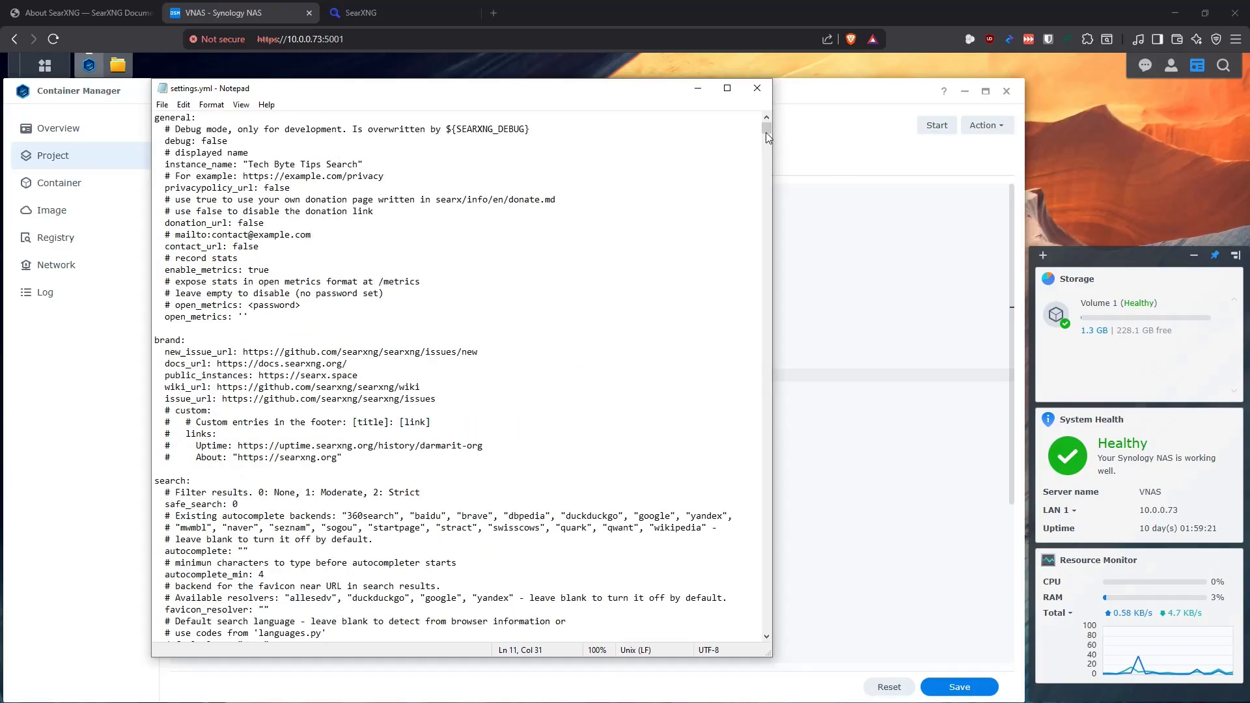
click(757, 88)
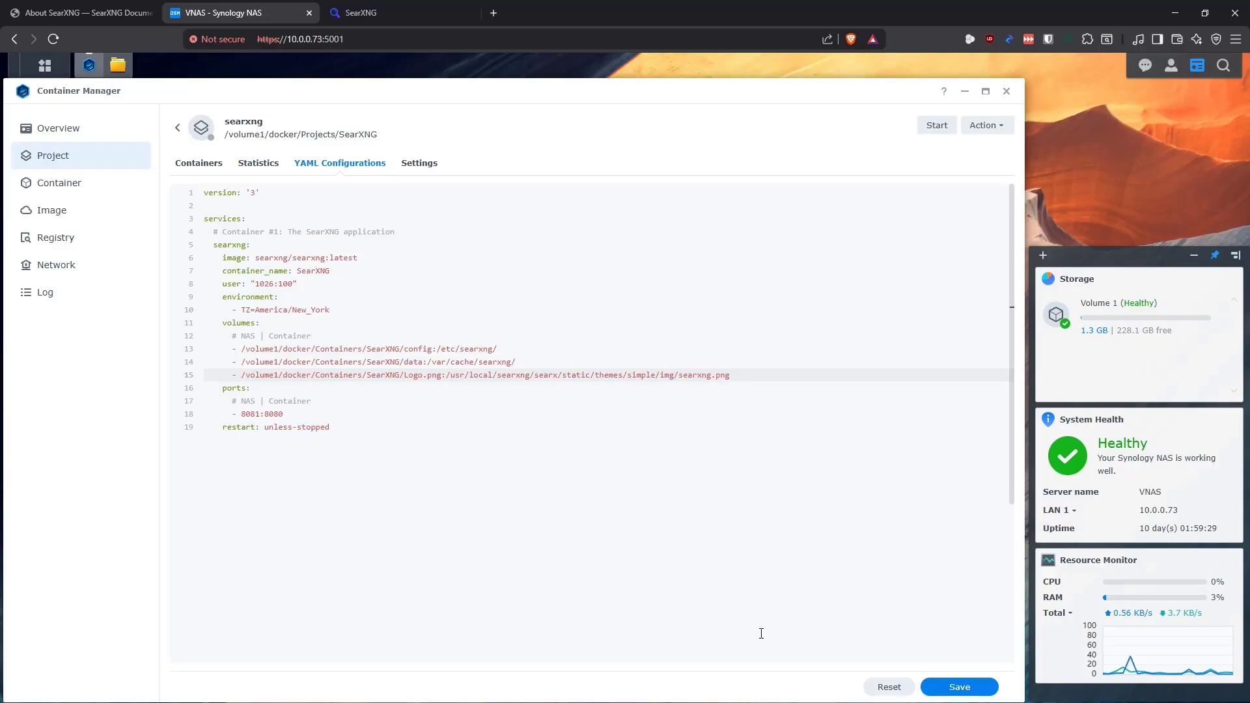
Save the YAML configuration with the build and start option, and reload the SearXNG page after the build.
click(962, 687)
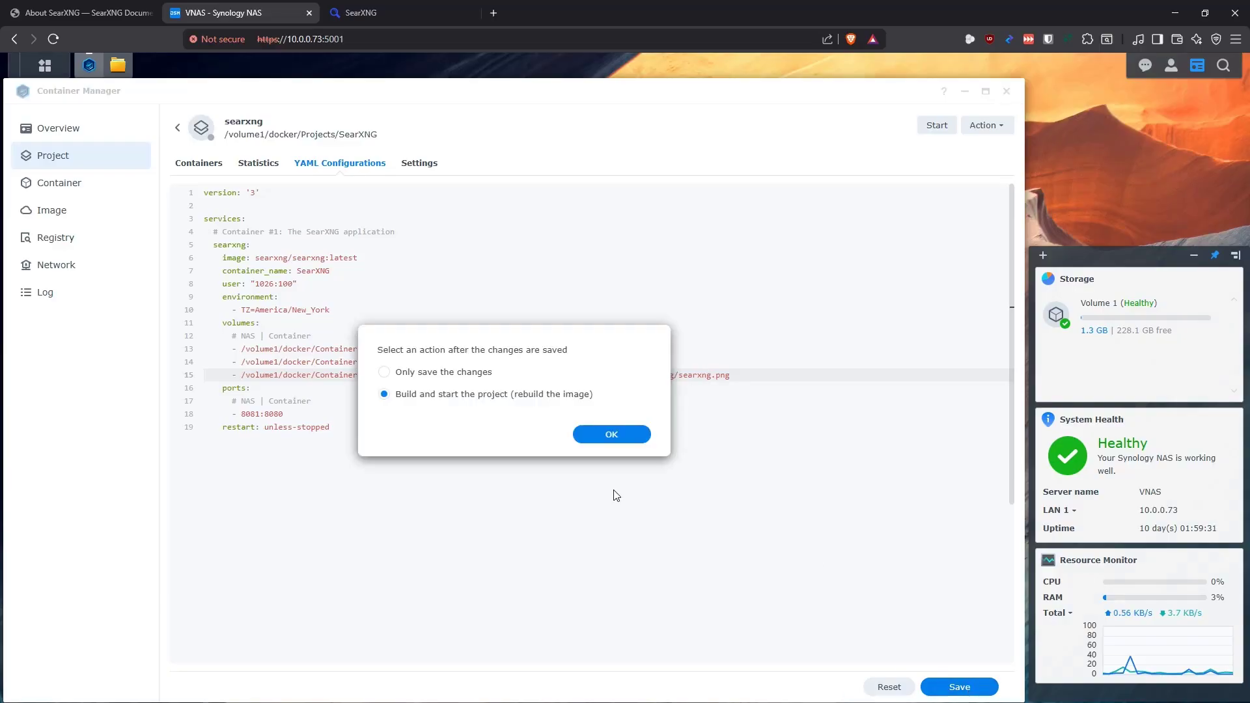
click(640, 448)
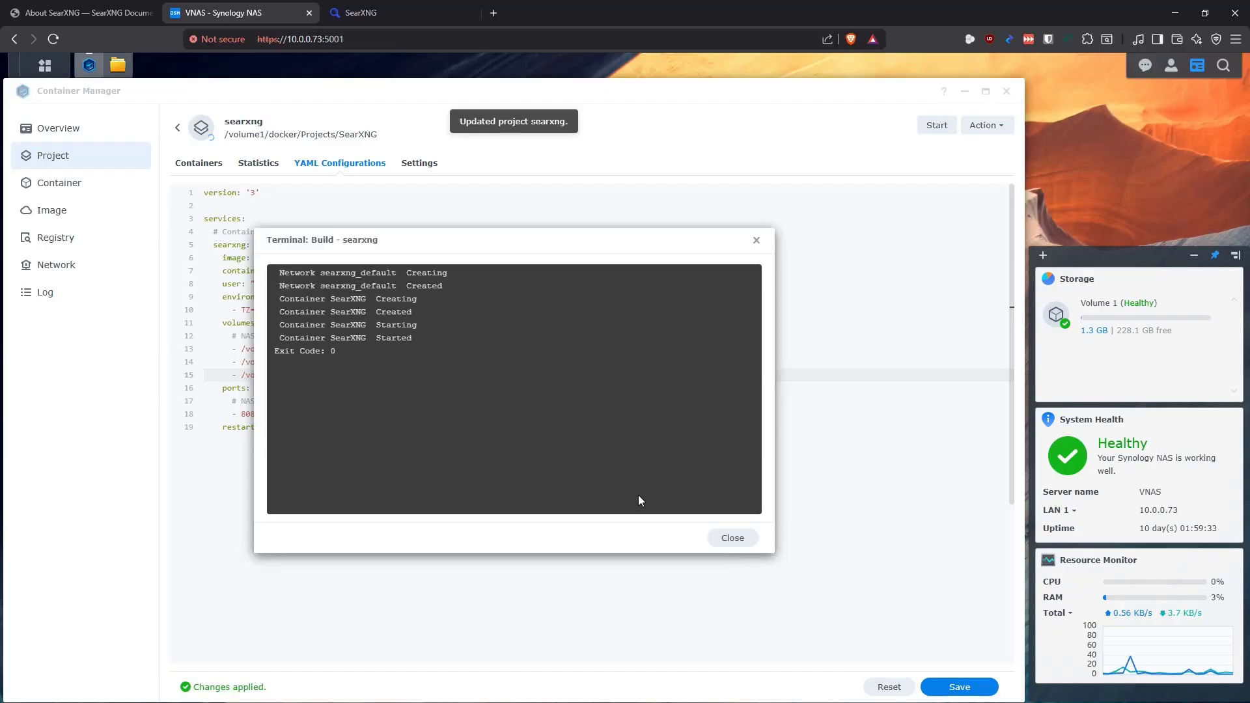
click(732, 538)
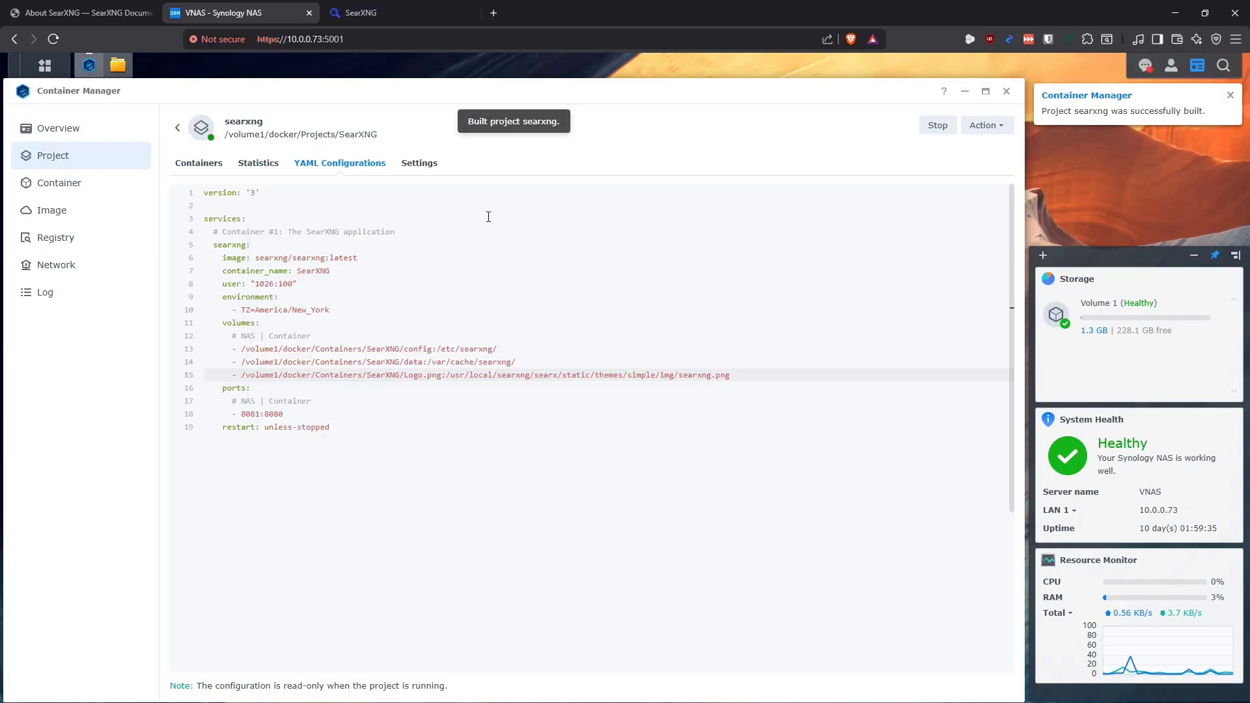
click(408, 15)
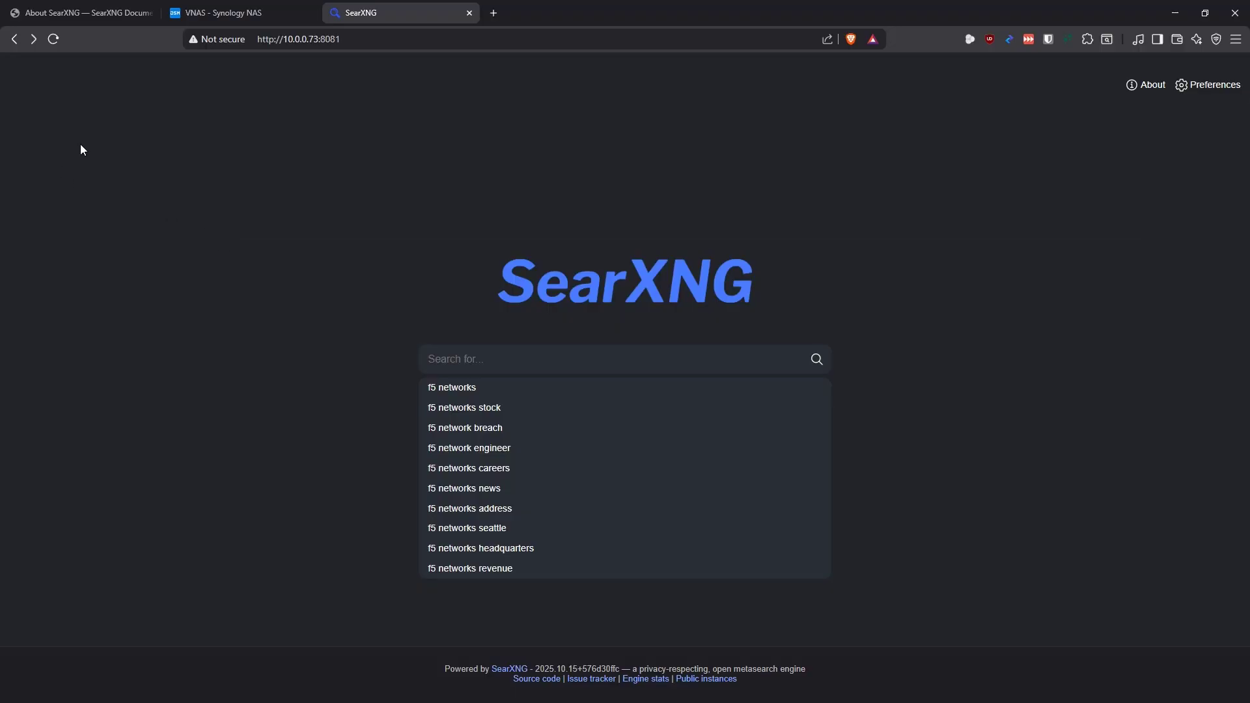
click(54, 39)
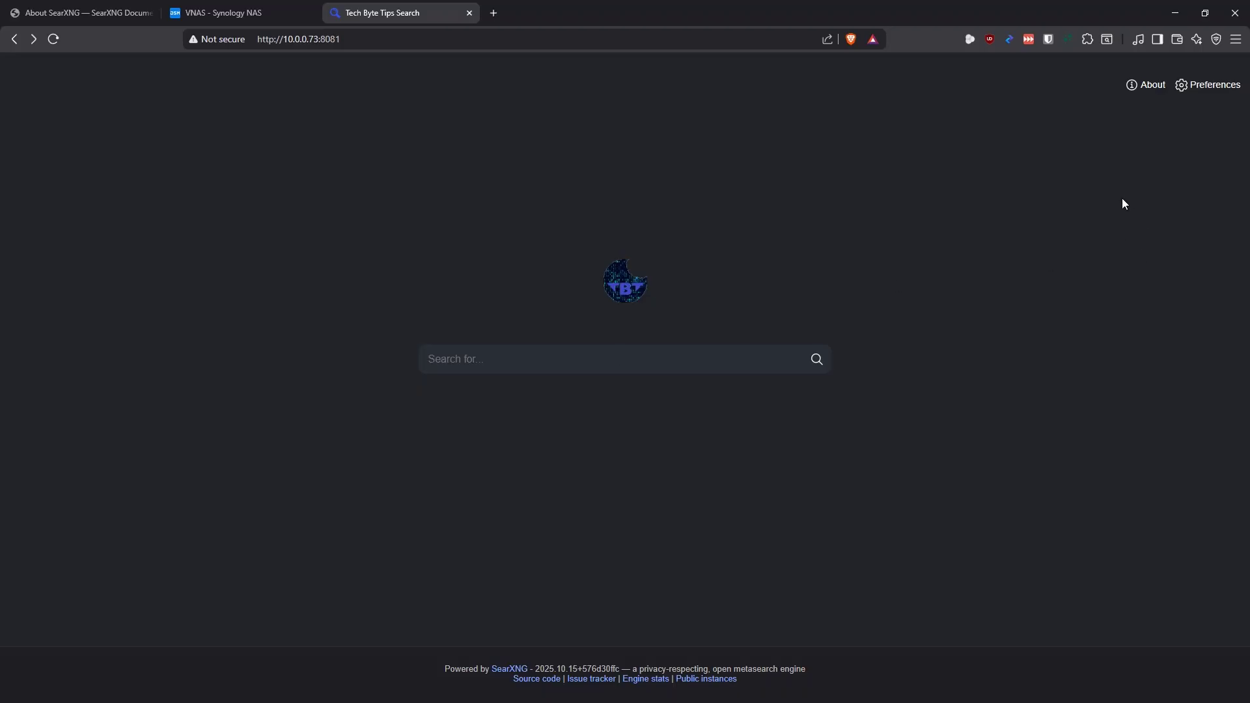
Review the search language, autocomplete, favicon resolver and SafeSearch choices in the general preferences, and save the preferences.
click(1211, 87)
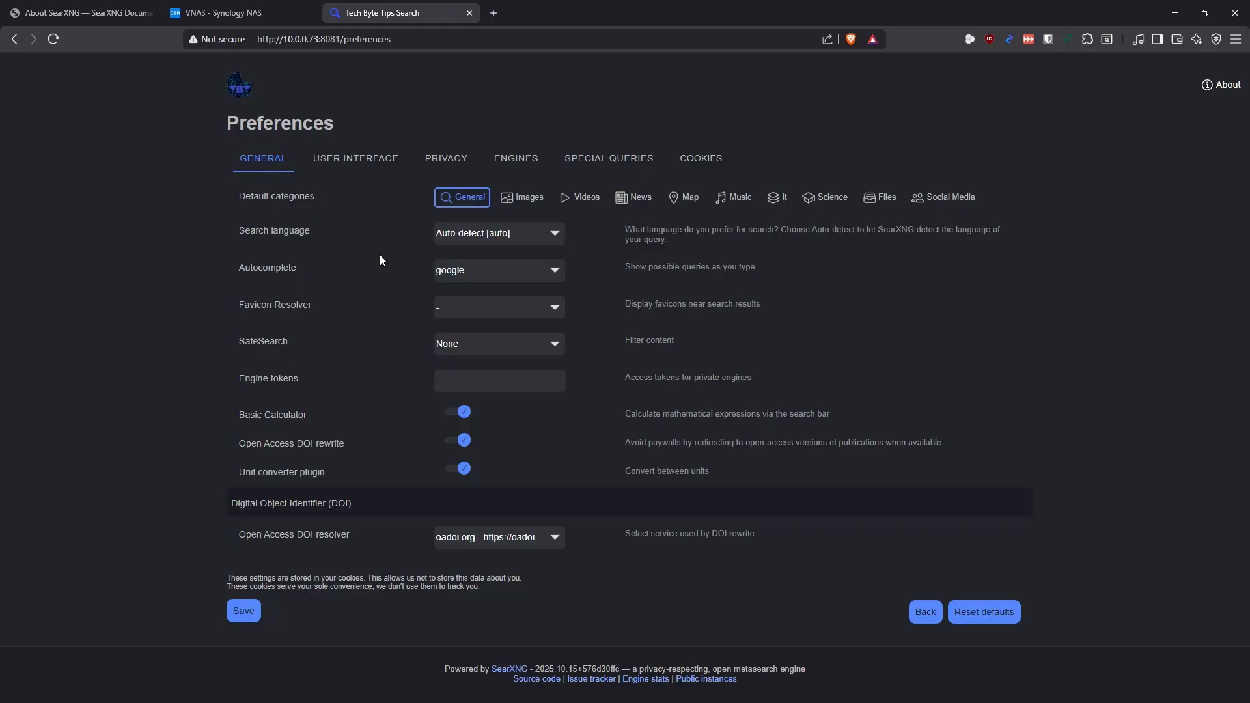
click(545, 236)
click(127, 314)
click(531, 280)
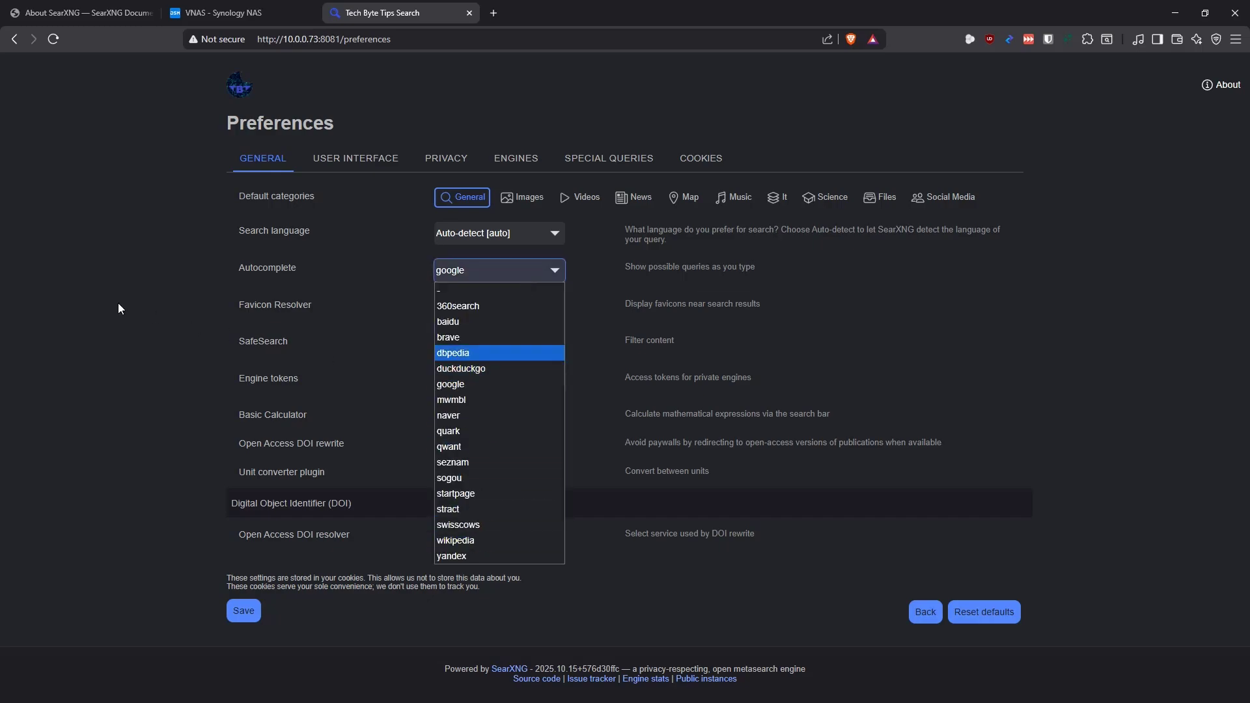
click(118, 308)
click(513, 309)
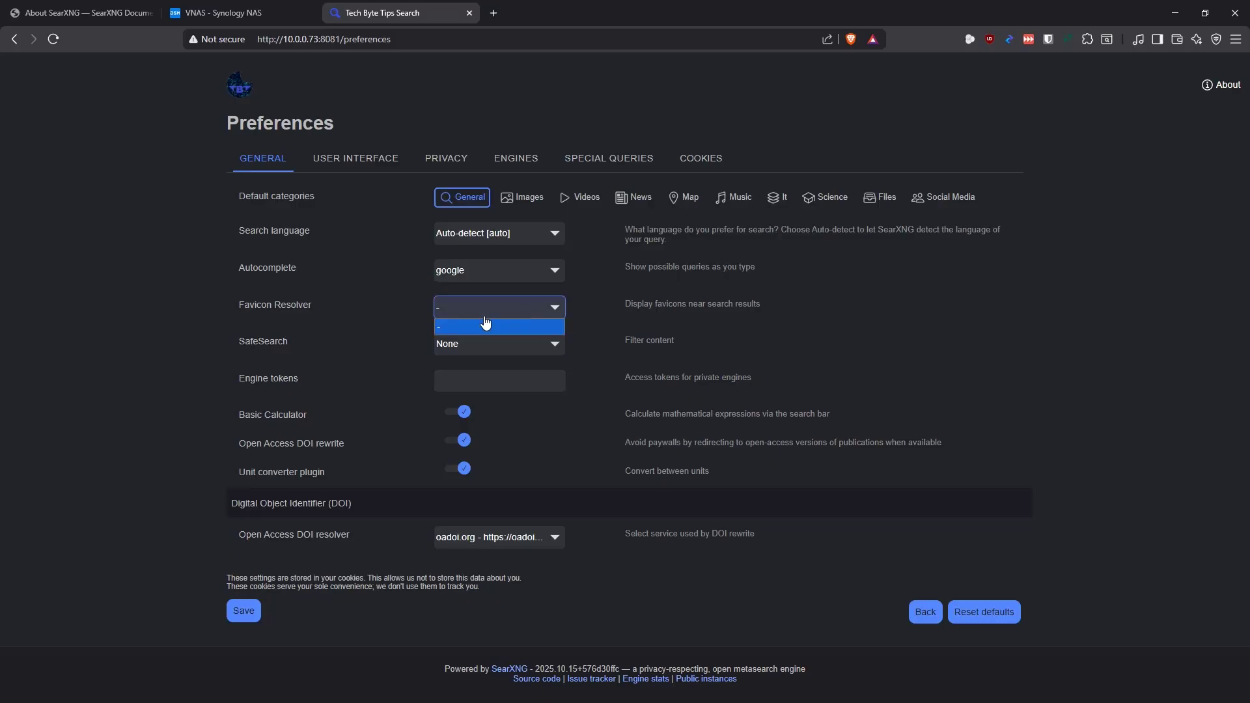
click(139, 338)
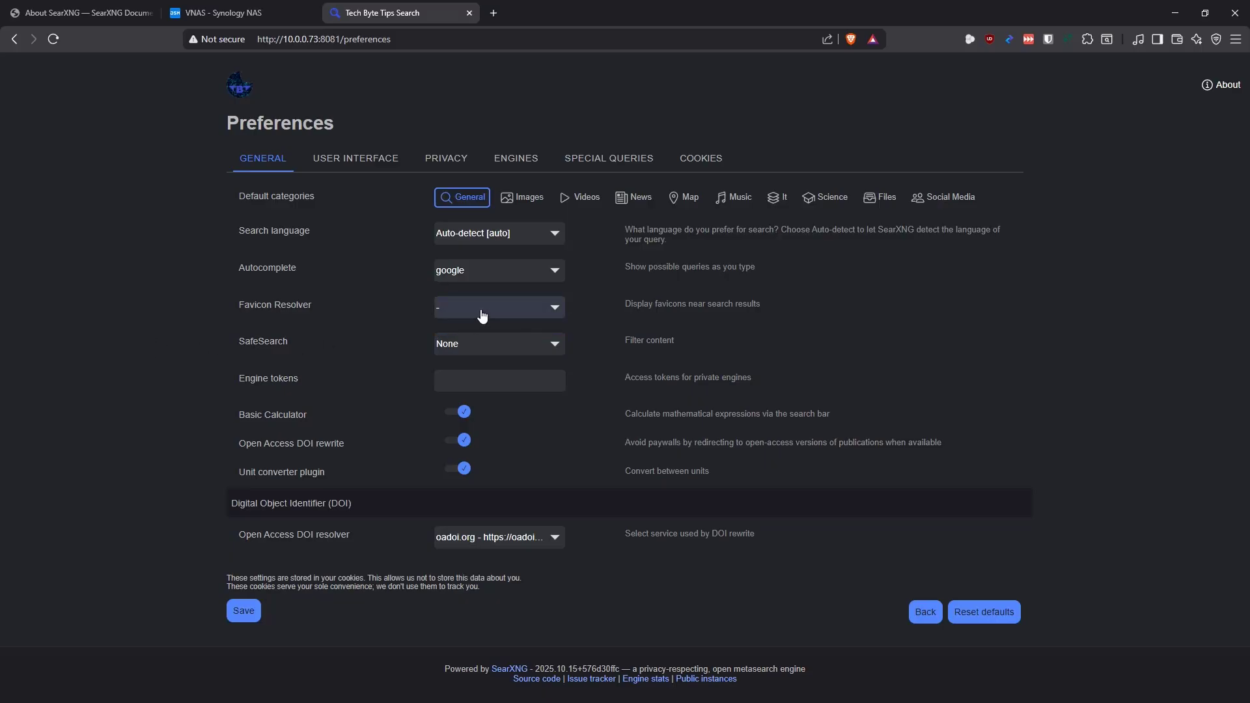
click(482, 345)
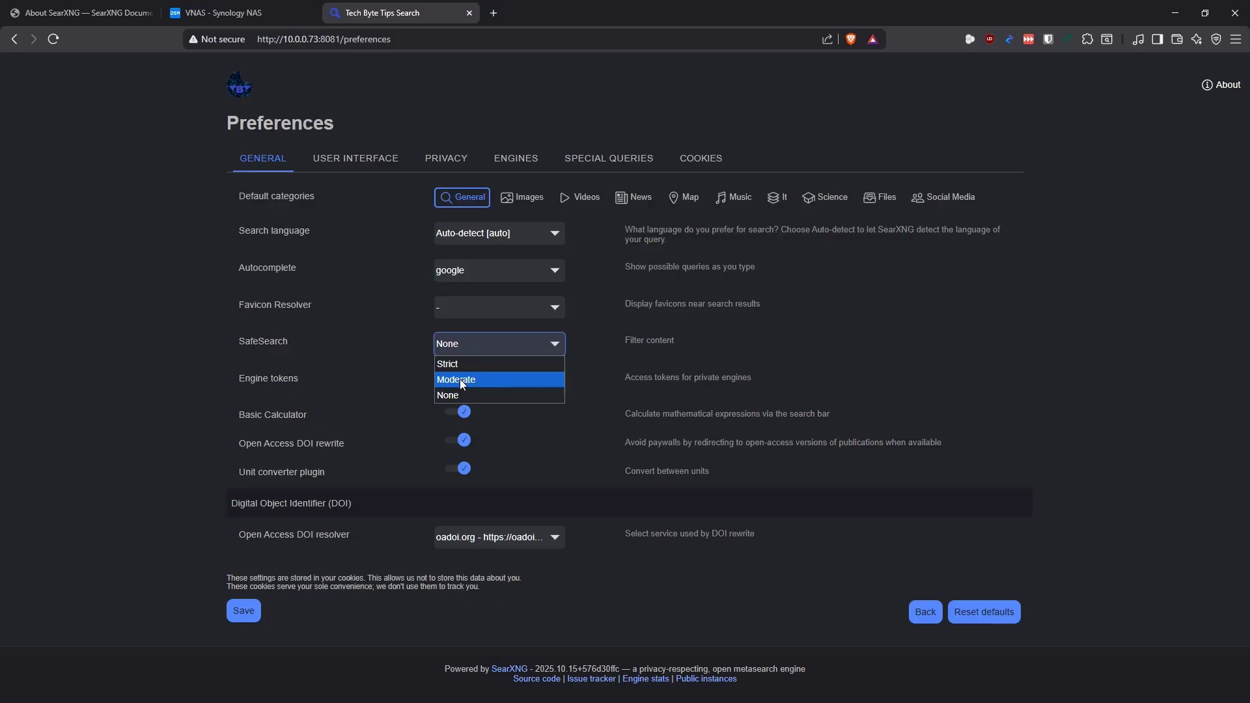
click(124, 359)
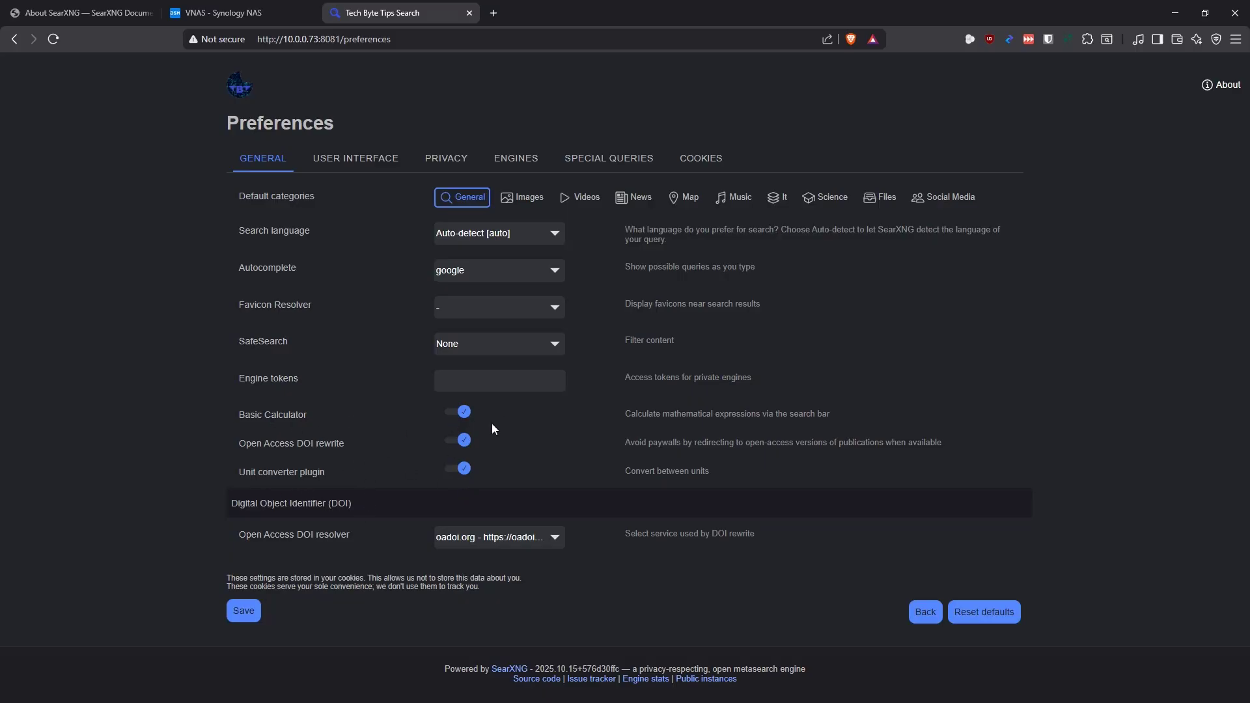
click(244, 611)
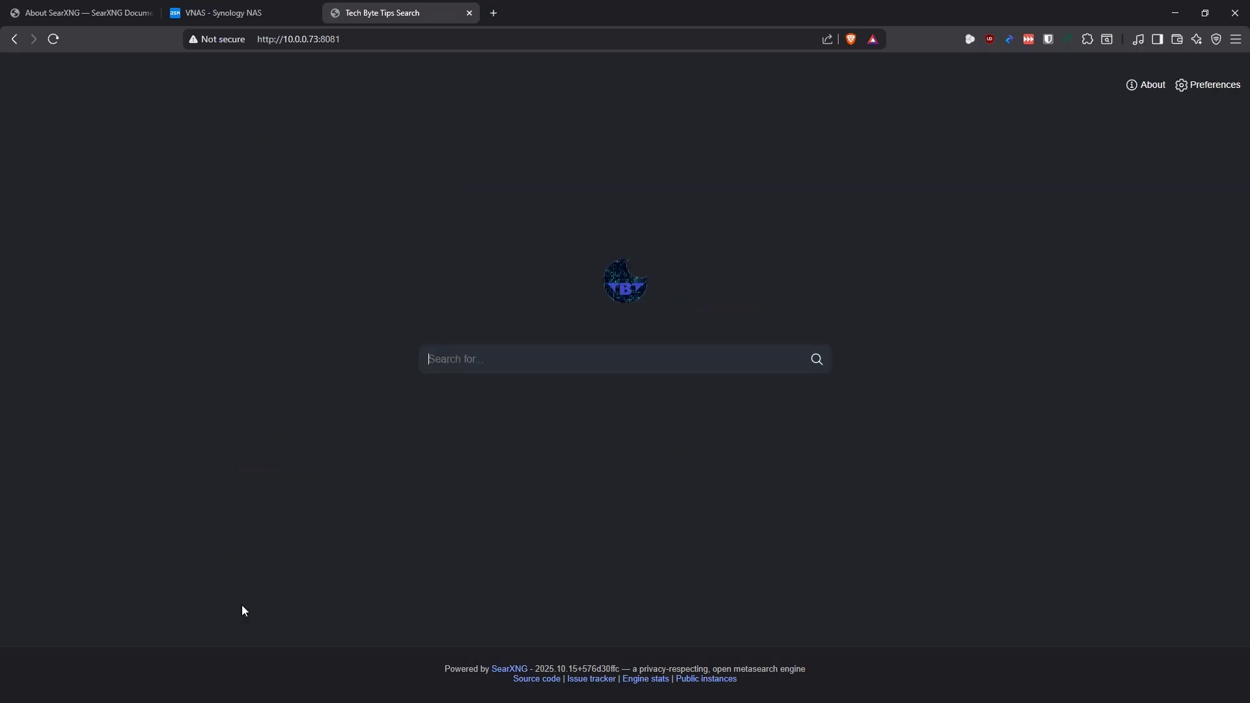
Reopen the general preferences, try adding Images and Videos to the default categories, and deselect both again.
click(1200, 94)
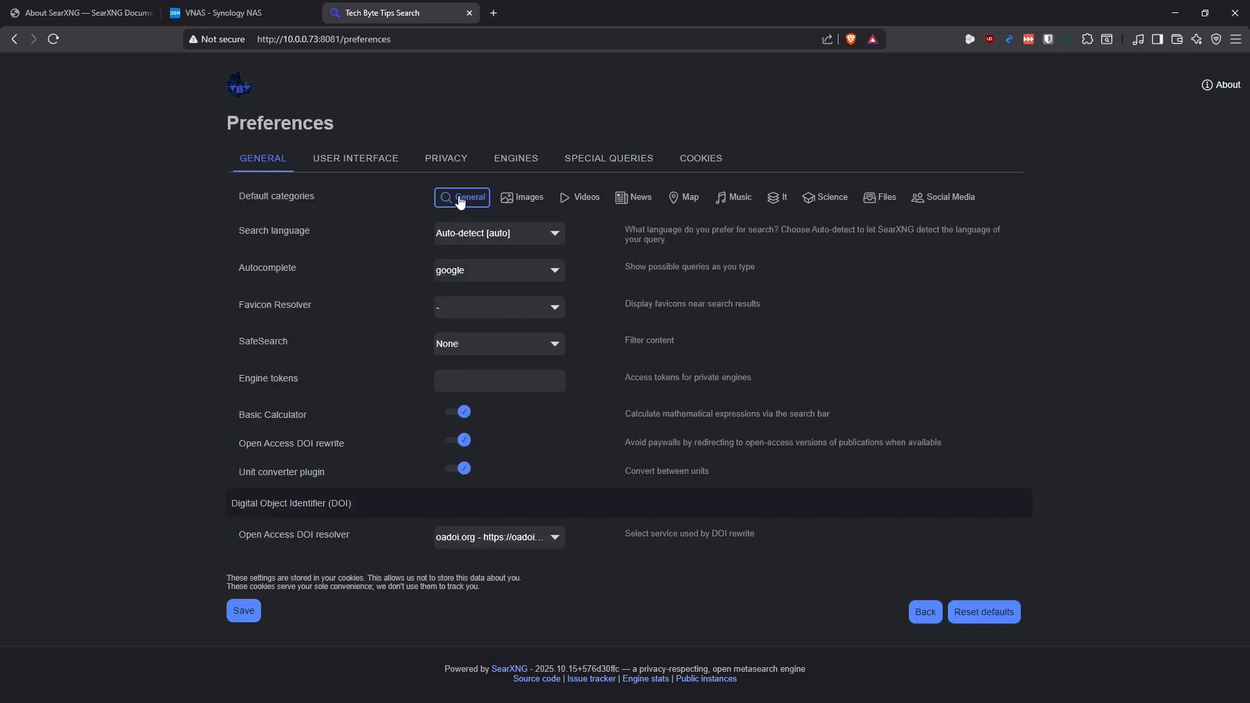
click(519, 207)
click(578, 201)
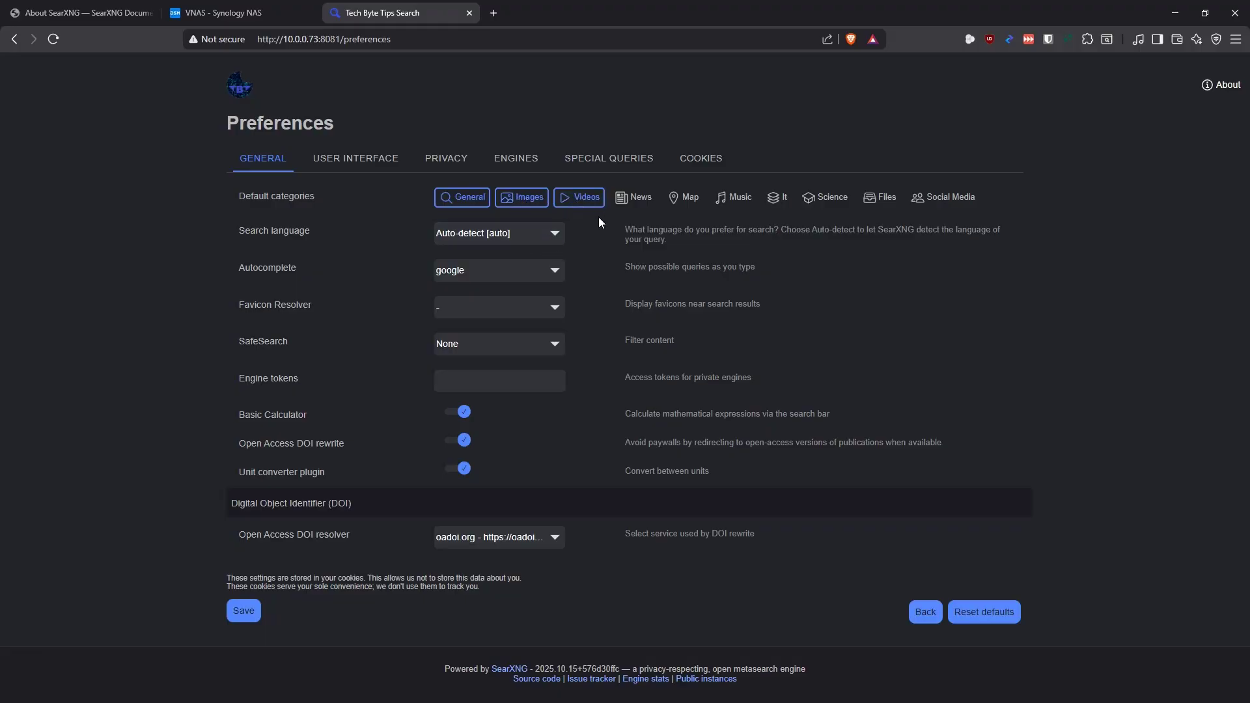
click(577, 203)
click(525, 202)
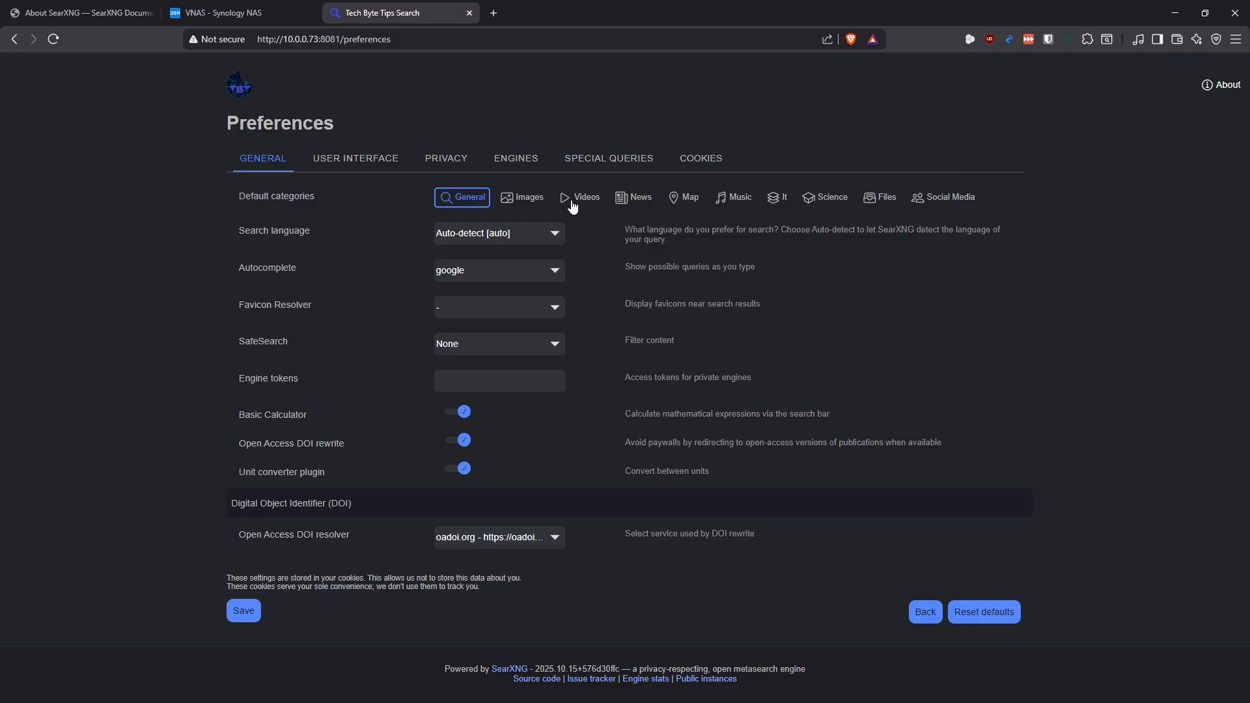
Review the theme, theme style and URL formatting choices in the user interface preferences, and the HTTP method in the privacy preferences.
click(352, 162)
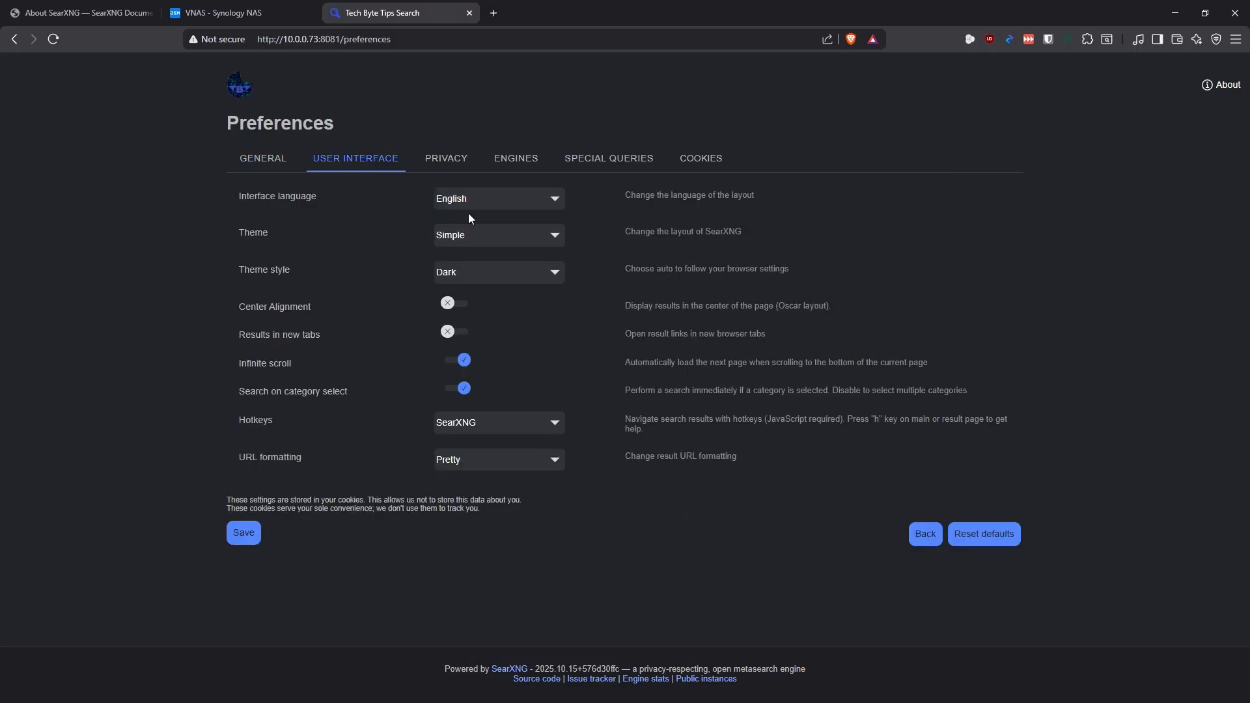
click(512, 237)
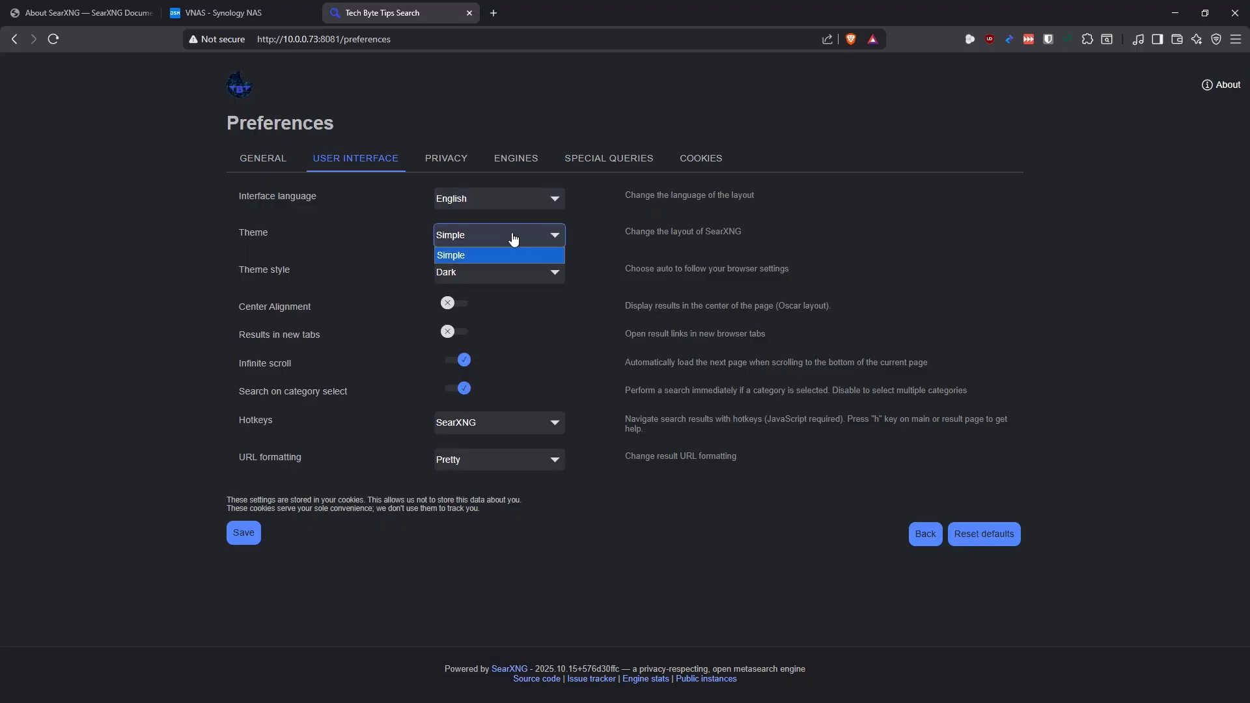
click(466, 273)
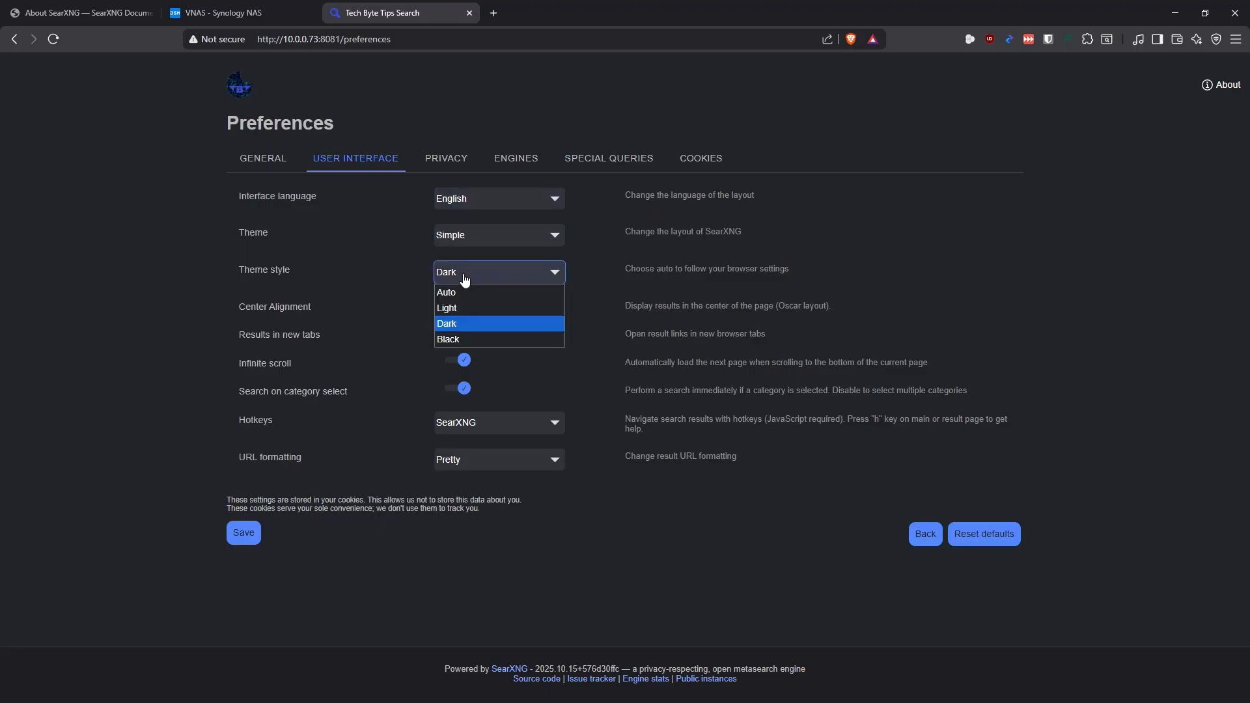
click(338, 278)
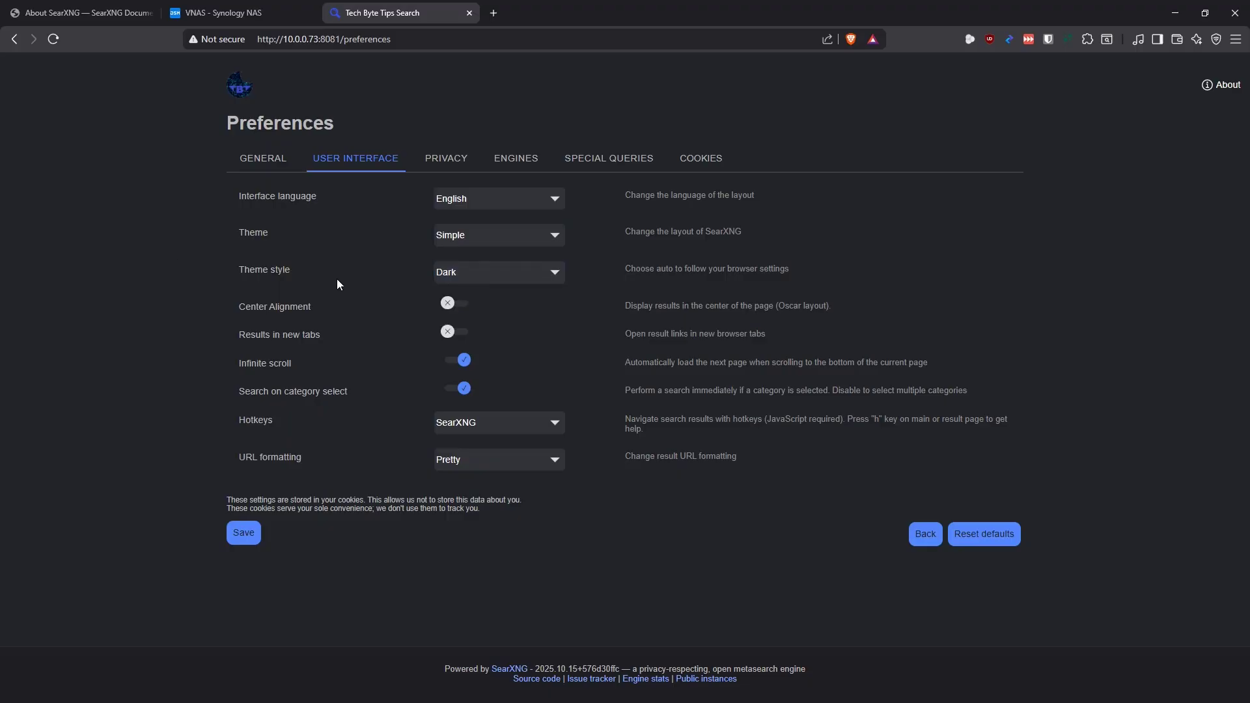
click(508, 273)
click(167, 277)
click(482, 238)
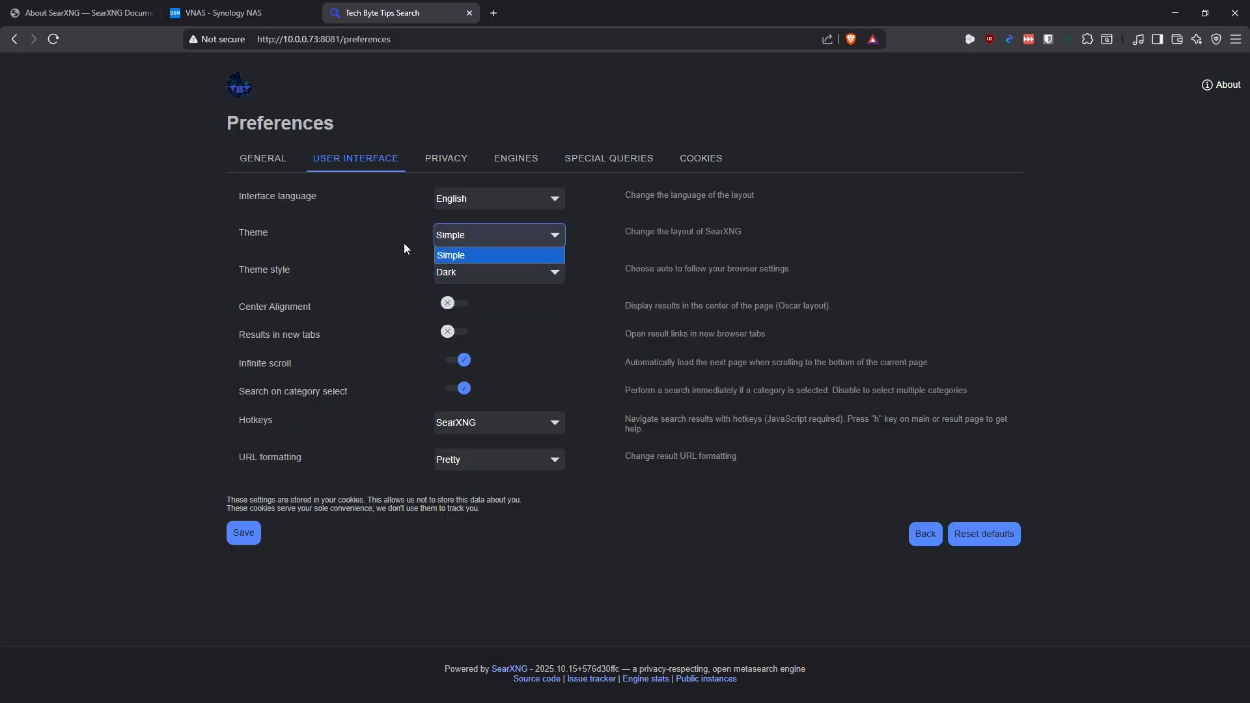
click(167, 249)
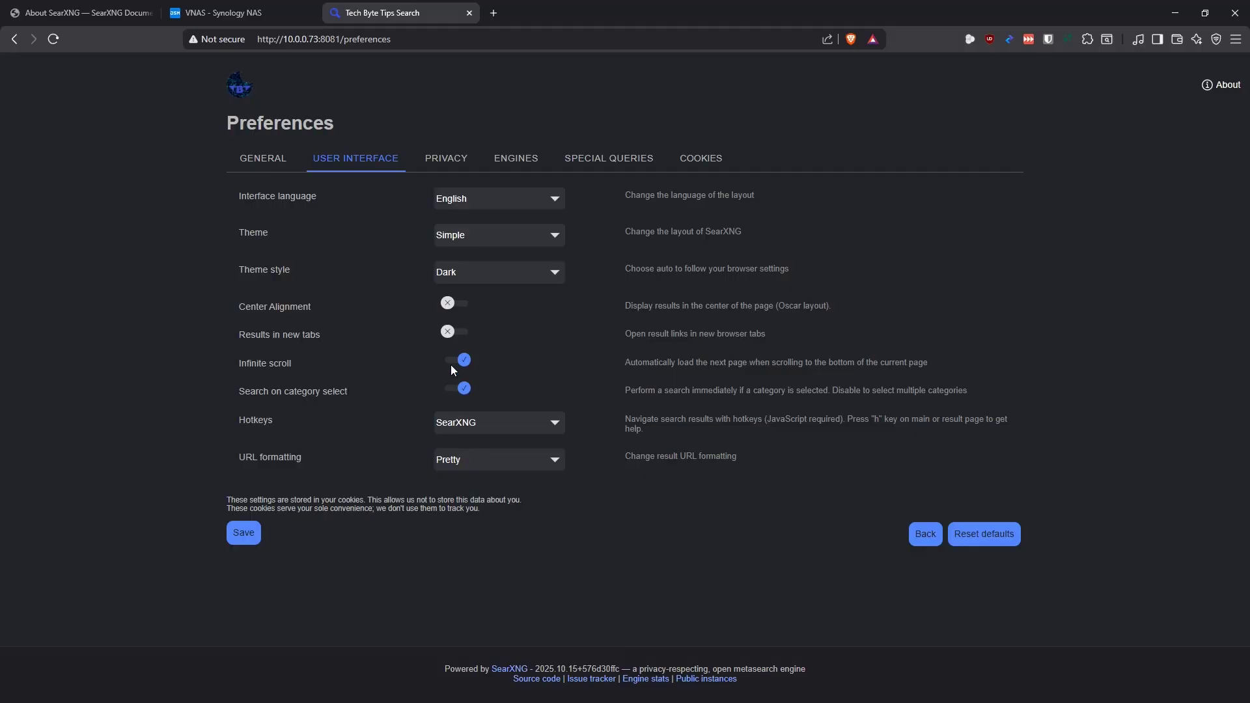
click(500, 465)
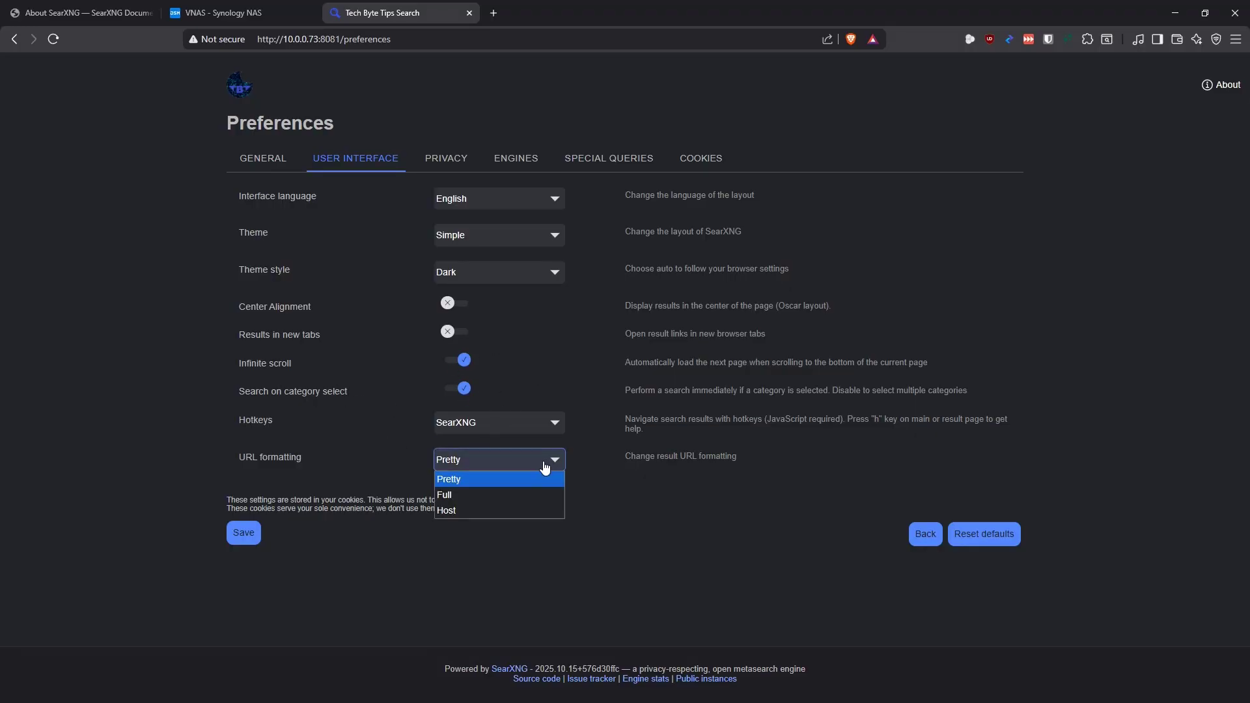
click(637, 539)
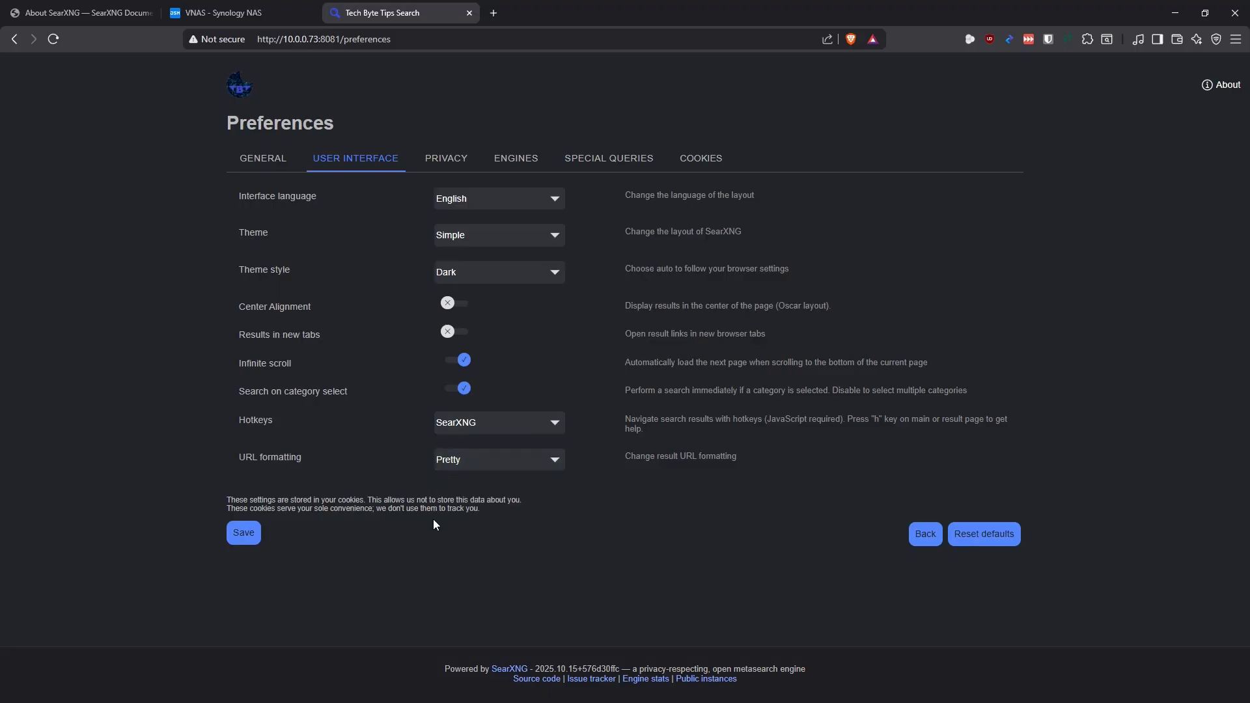
click(444, 166)
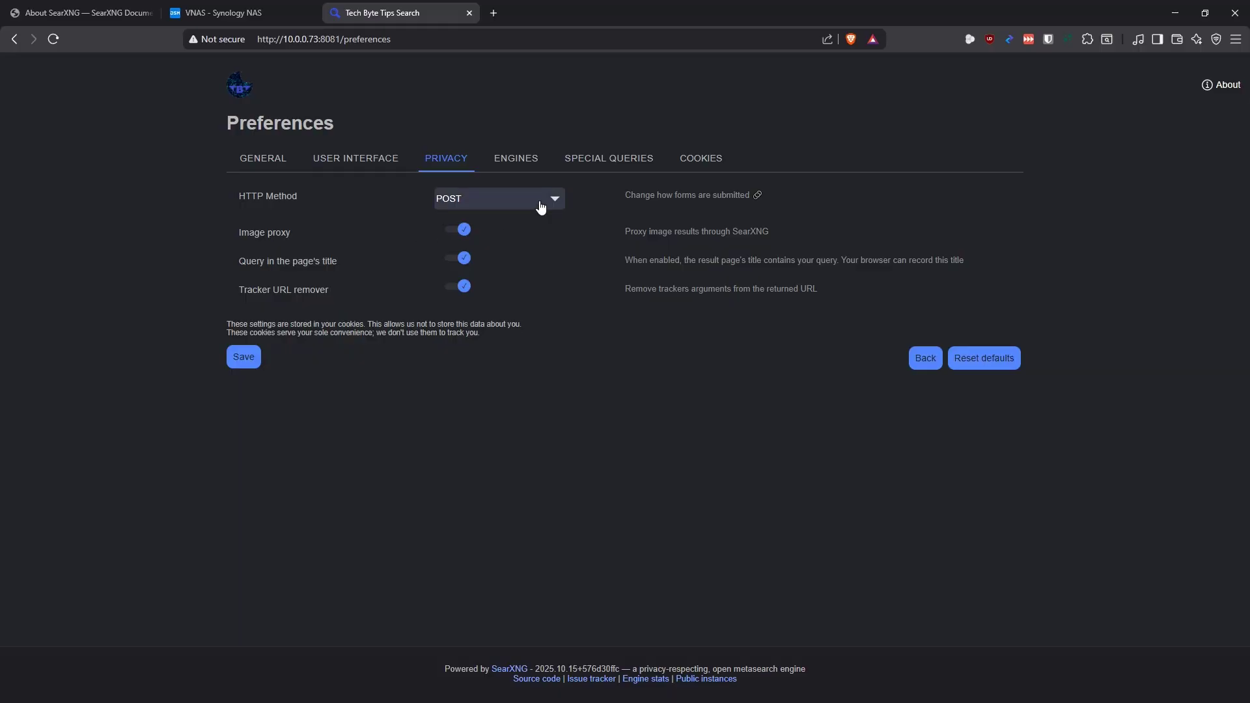
click(479, 202)
Examine the list of general search engines in the preferences, and switch the openlibrary engine off and back on.
click(516, 166)
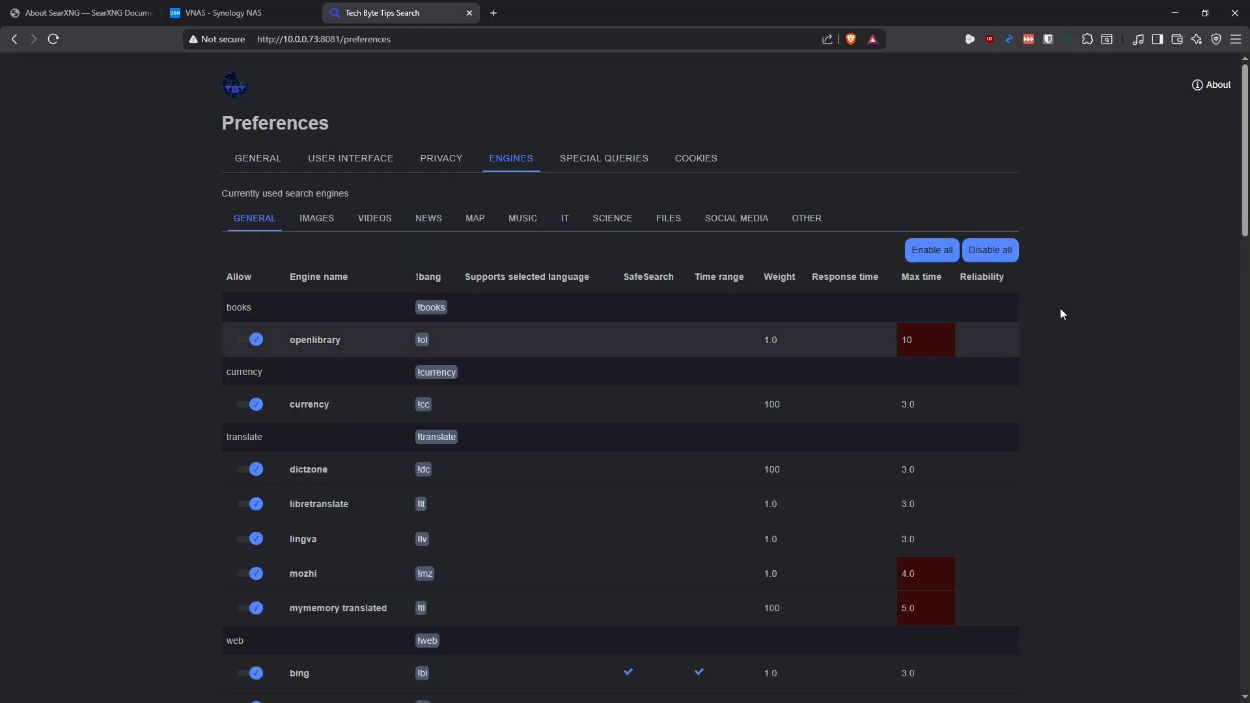
scroll(1066, 326, down, 20)
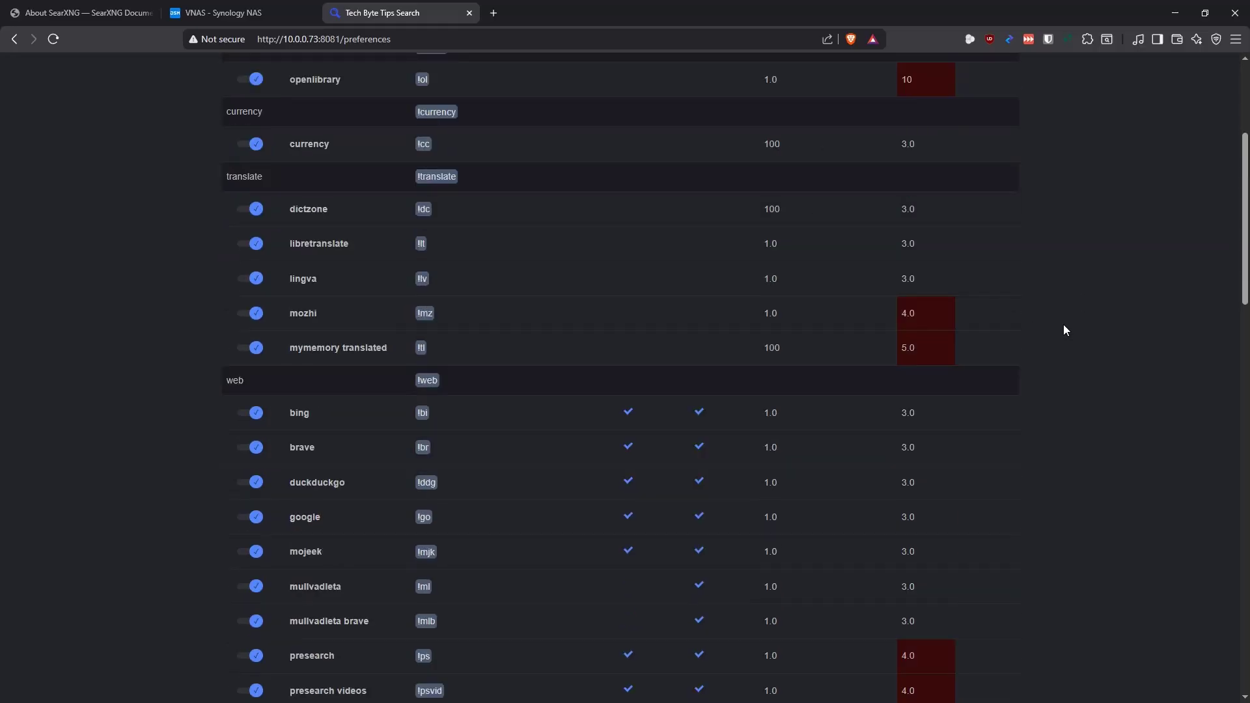
scroll(1065, 319, down, 5)
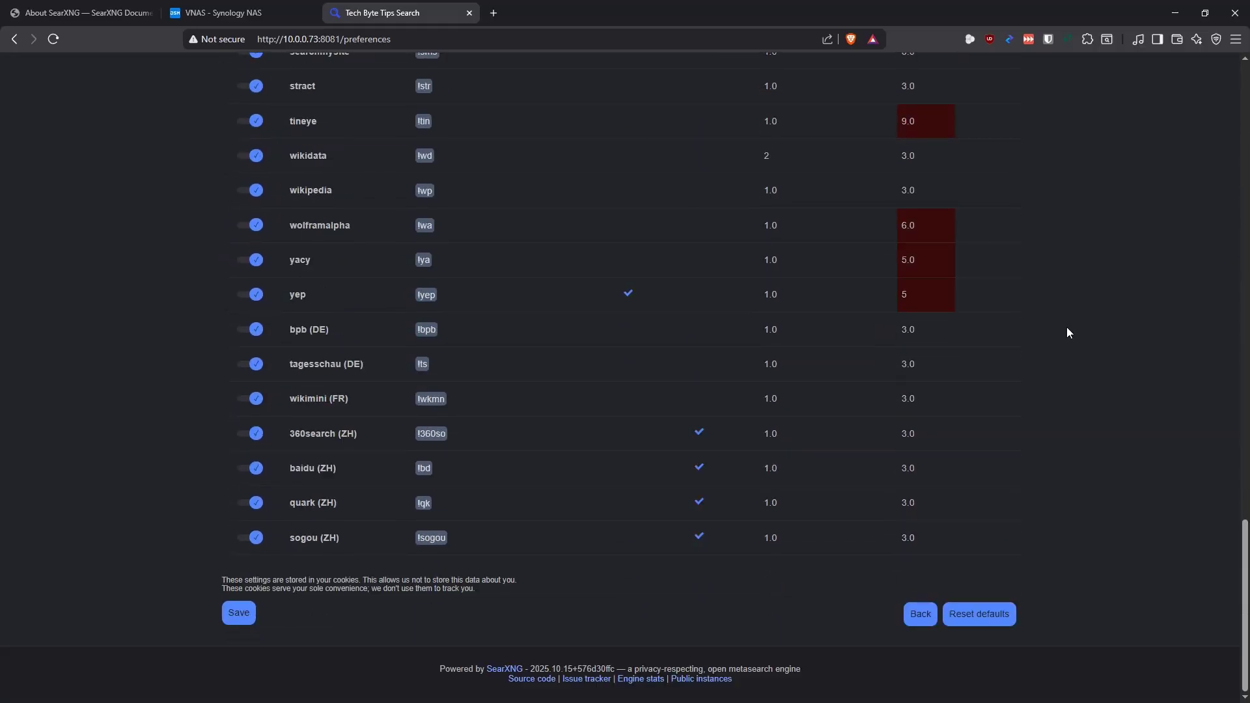
scroll(1067, 326, up, 15)
scroll(1067, 330, up, 10)
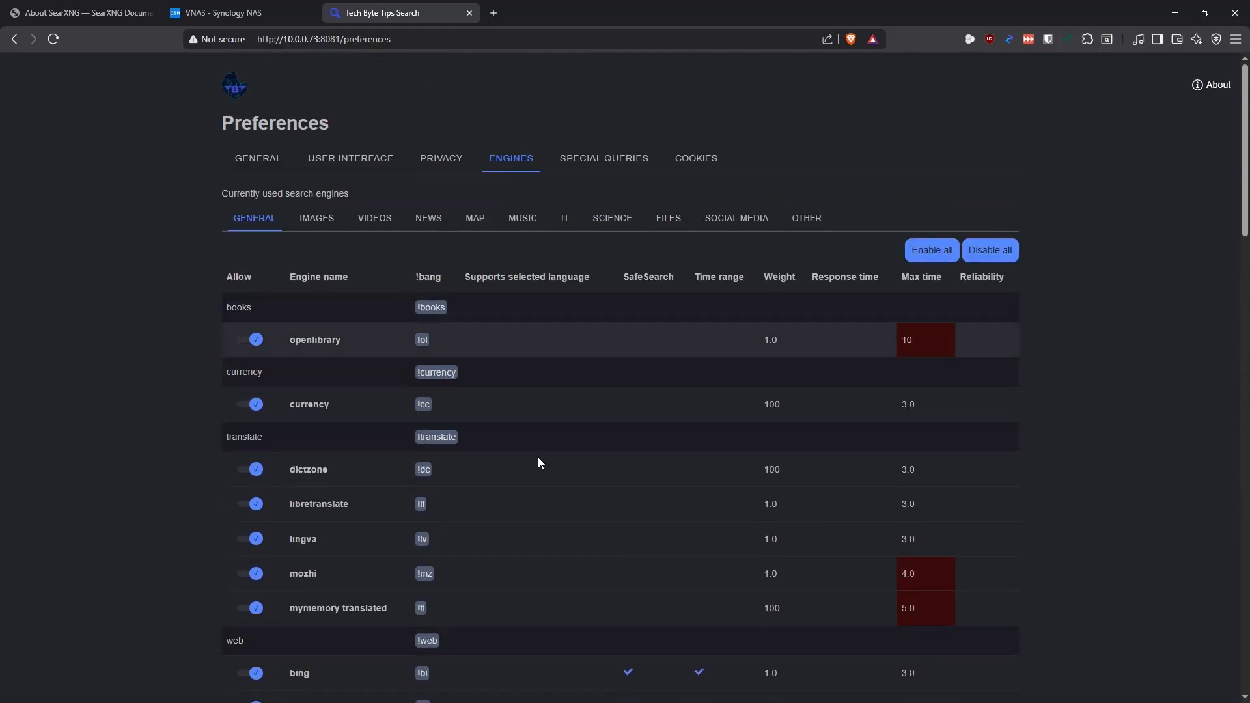
click(256, 344)
click(254, 341)
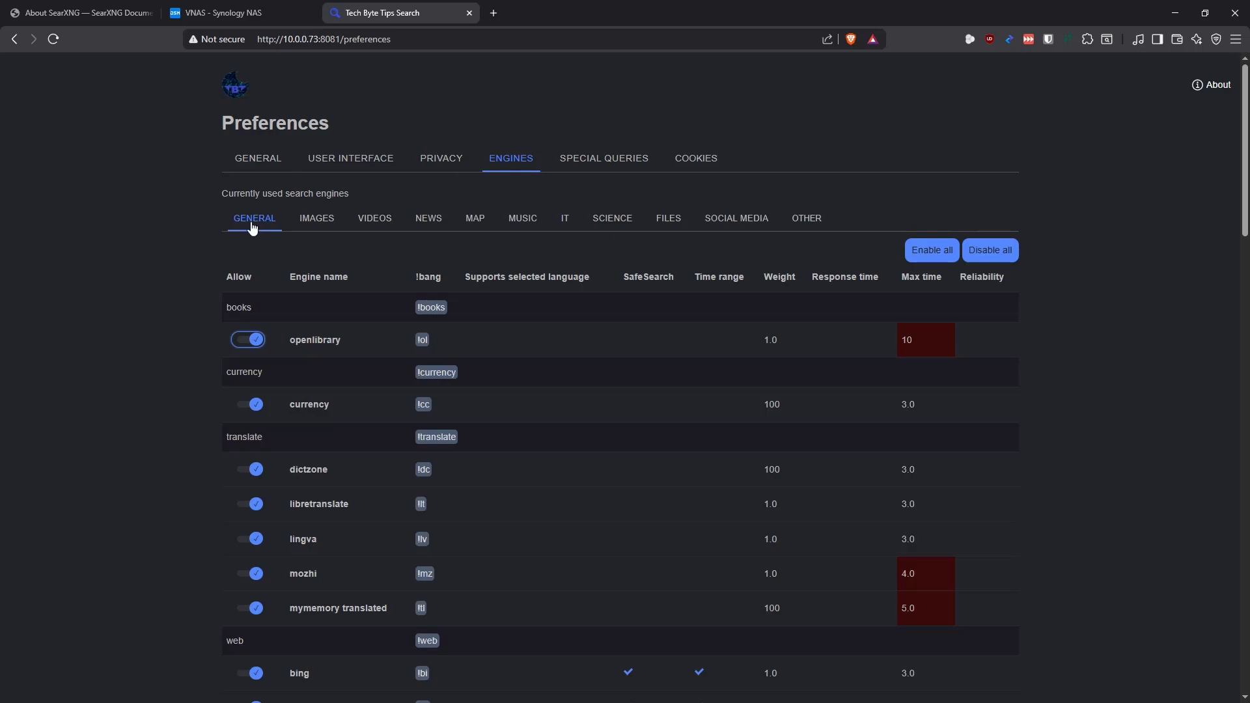
Examine the search engine lists for the remaining categories, from Images and Videos through Social Media and Other.
click(319, 221)
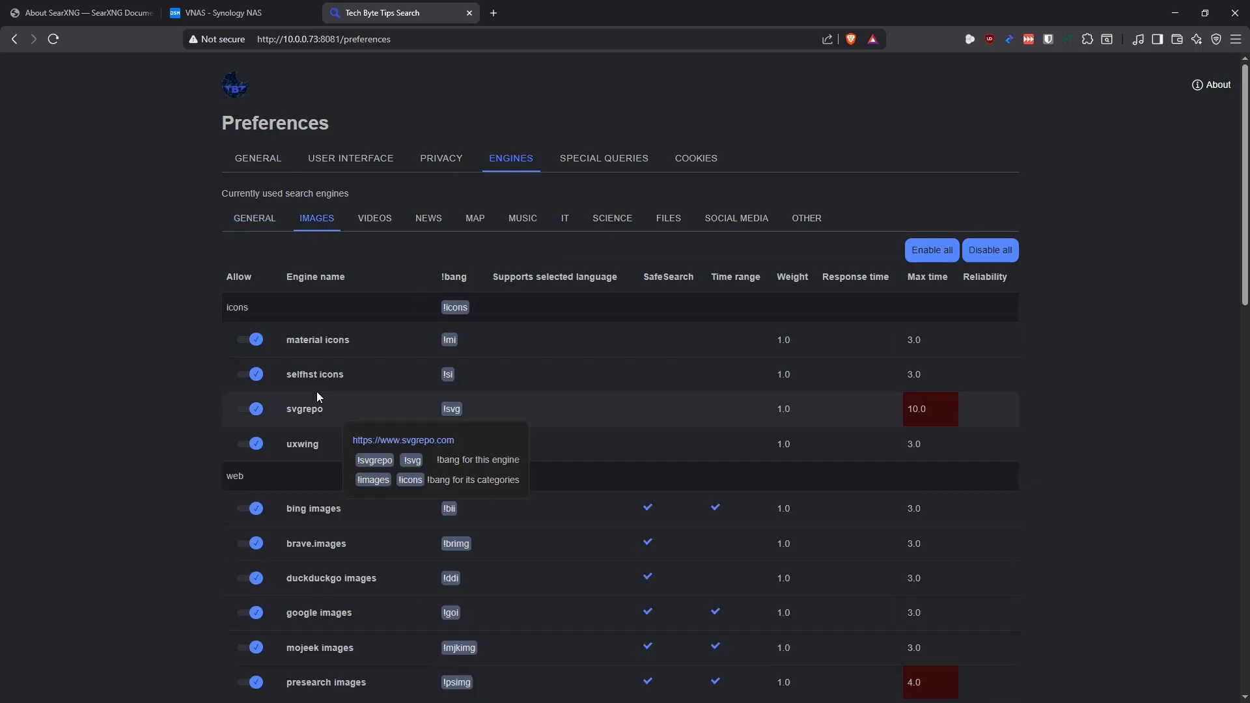
scroll(317, 392, down, 5)
scroll(334, 366, up, 5)
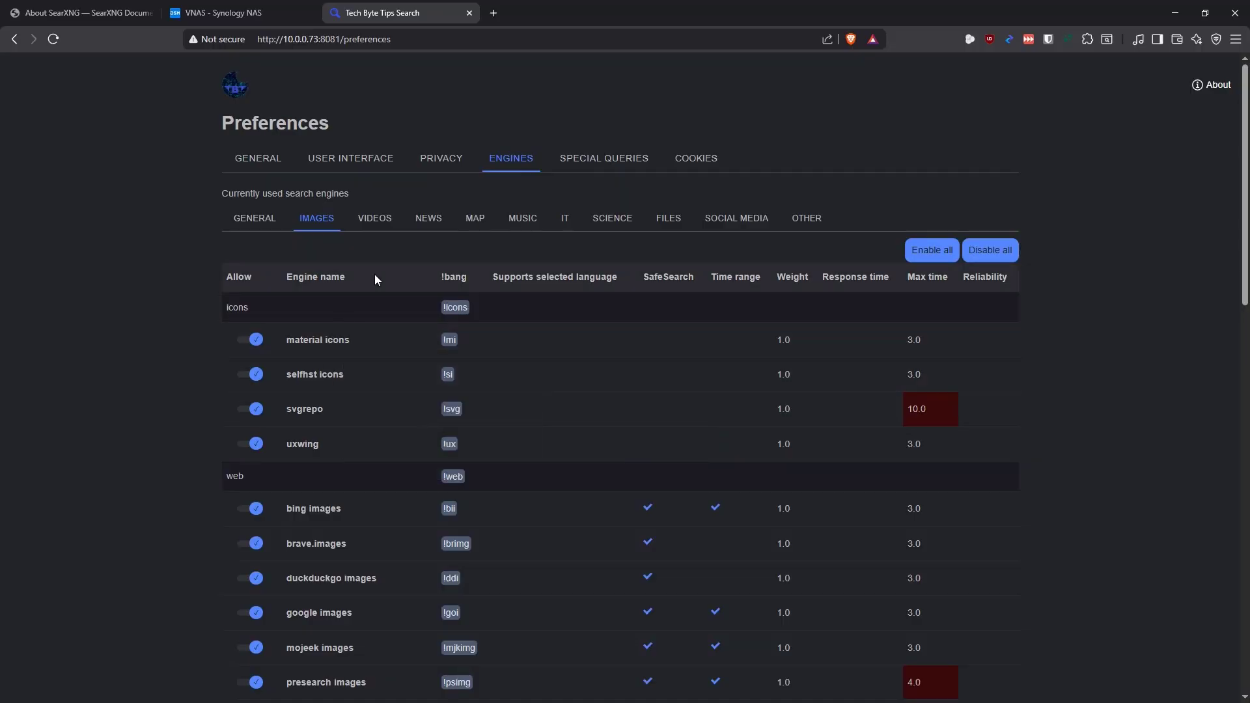
click(374, 222)
click(431, 224)
click(476, 222)
click(523, 223)
click(566, 221)
click(619, 223)
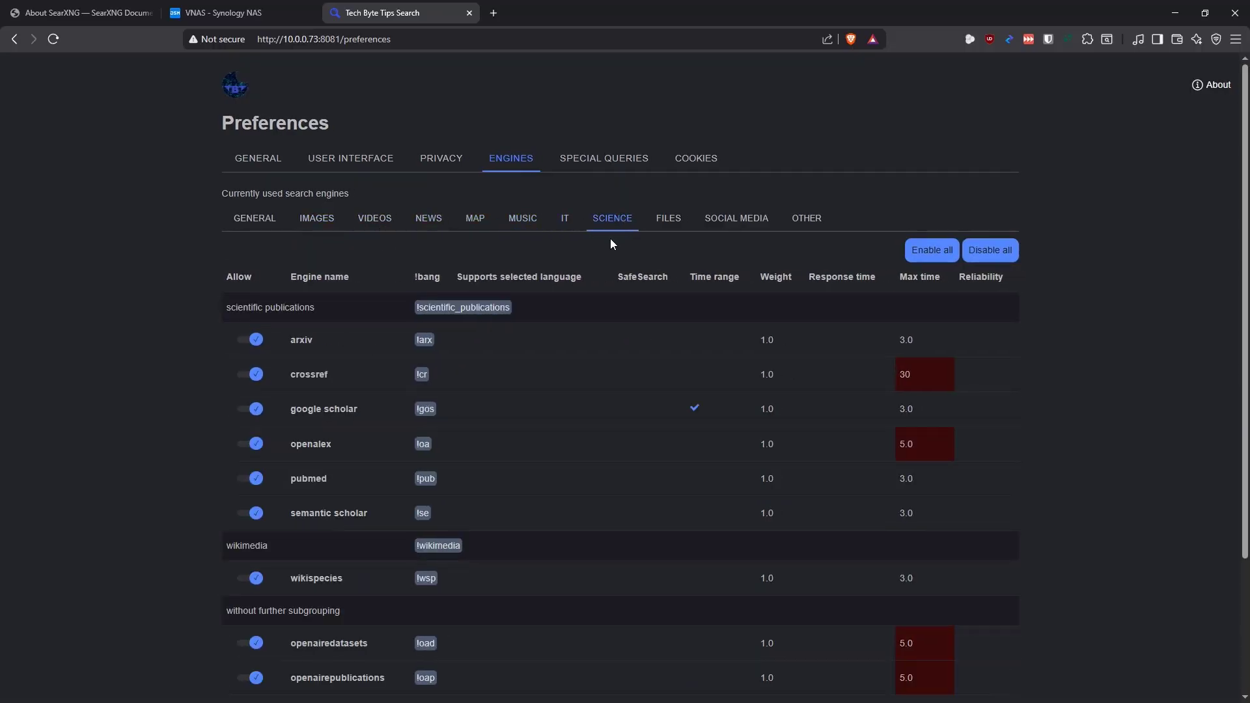
click(669, 222)
click(737, 221)
click(802, 223)
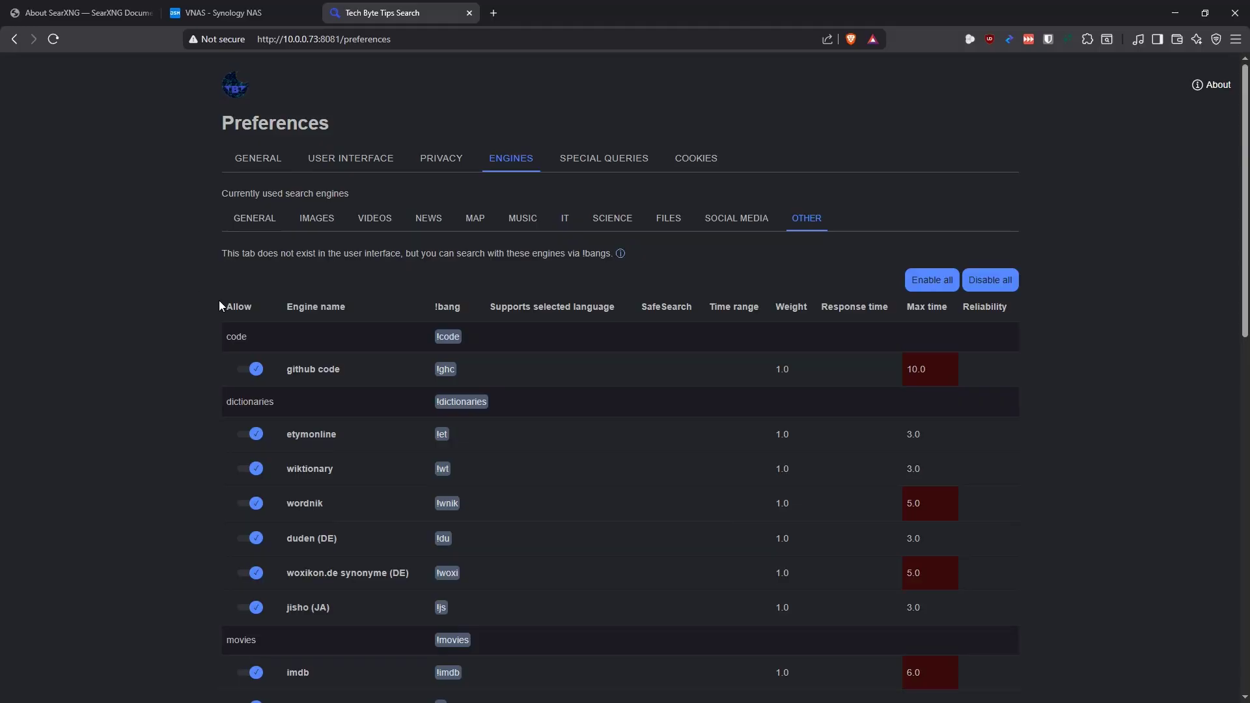
Review the special queries and the stored cookies, and go back through the preference sections to the general one.
click(608, 168)
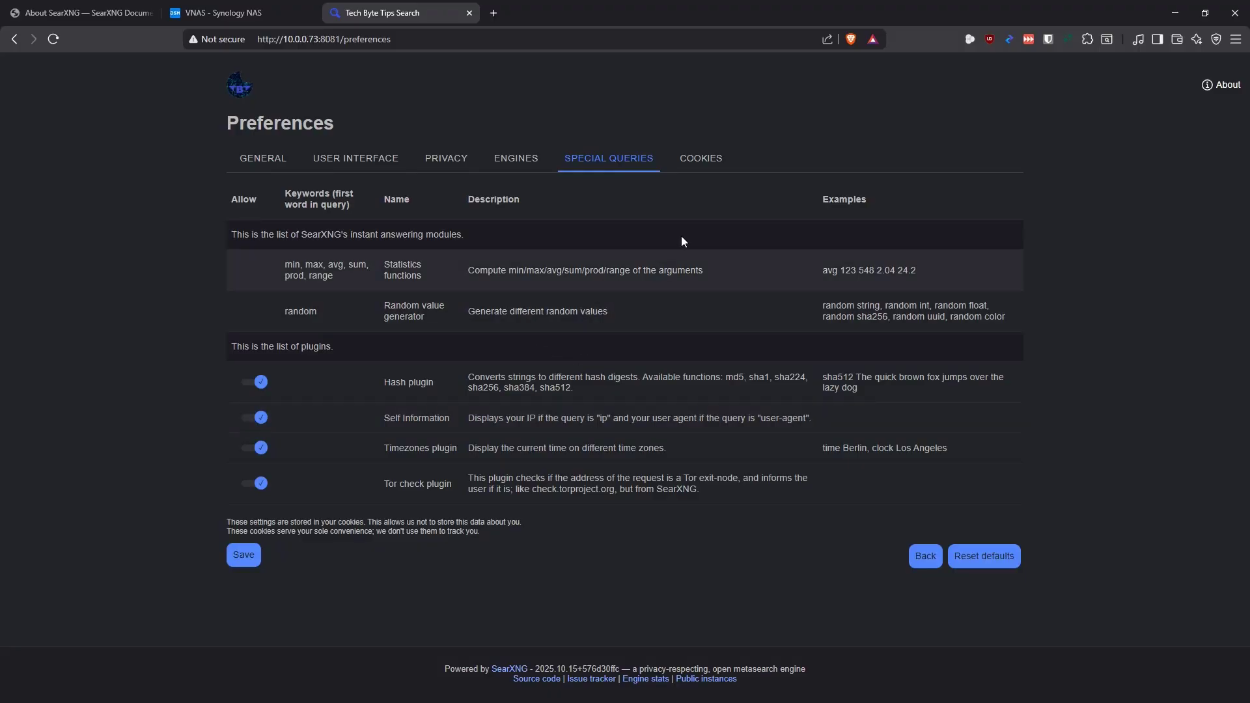
click(709, 164)
scroll(584, 348, down, 15)
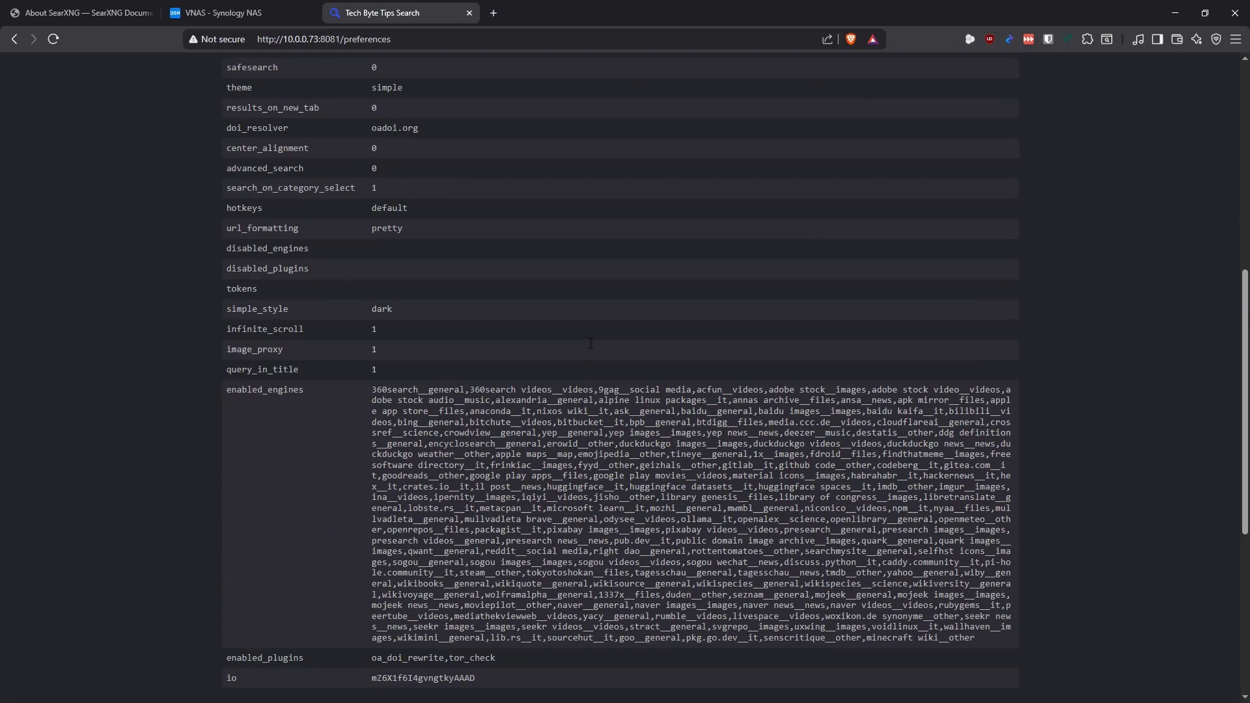
scroll(584, 350, up, 15)
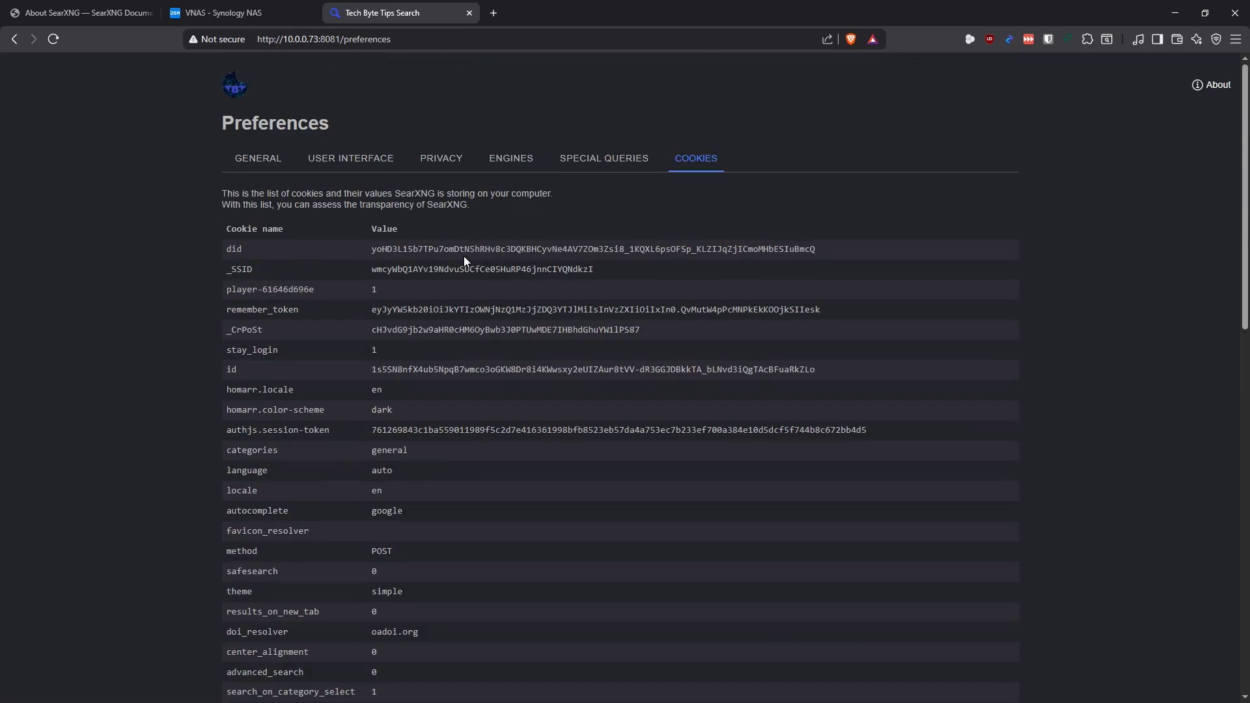
click(515, 159)
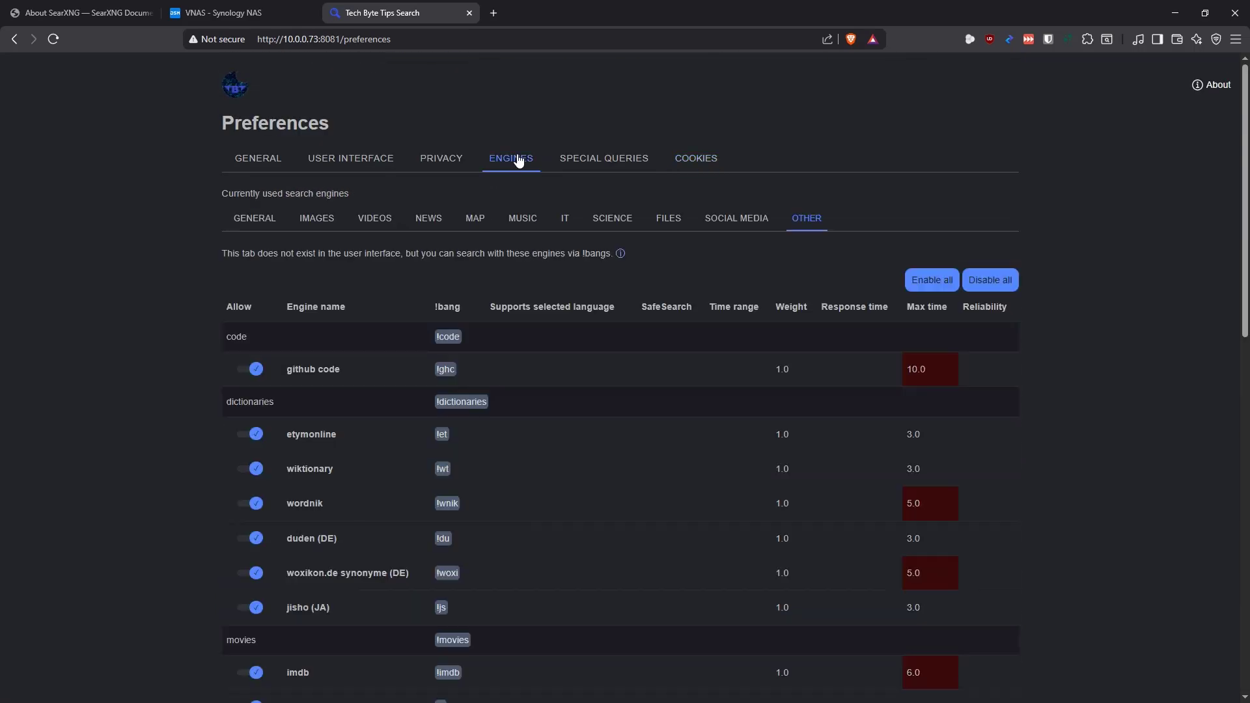
click(441, 160)
click(347, 167)
click(257, 163)
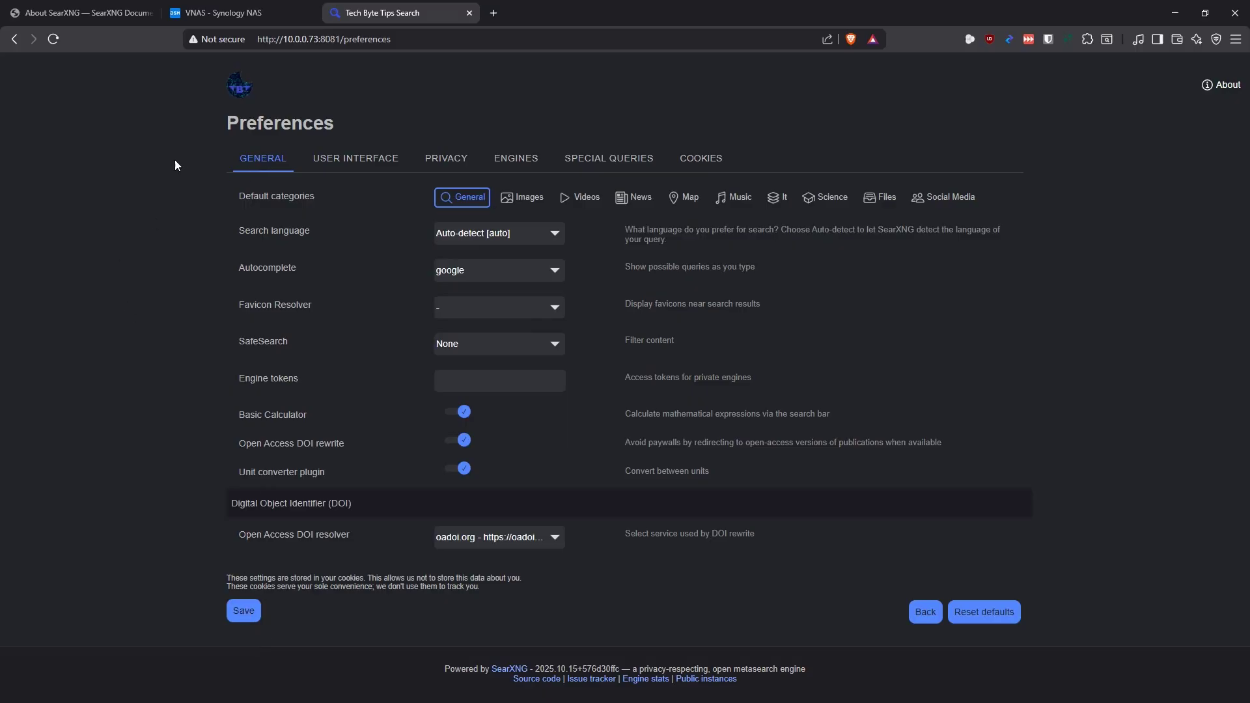
Return from the preferences to the search engine's home page and search for "openai".
click(236, 95)
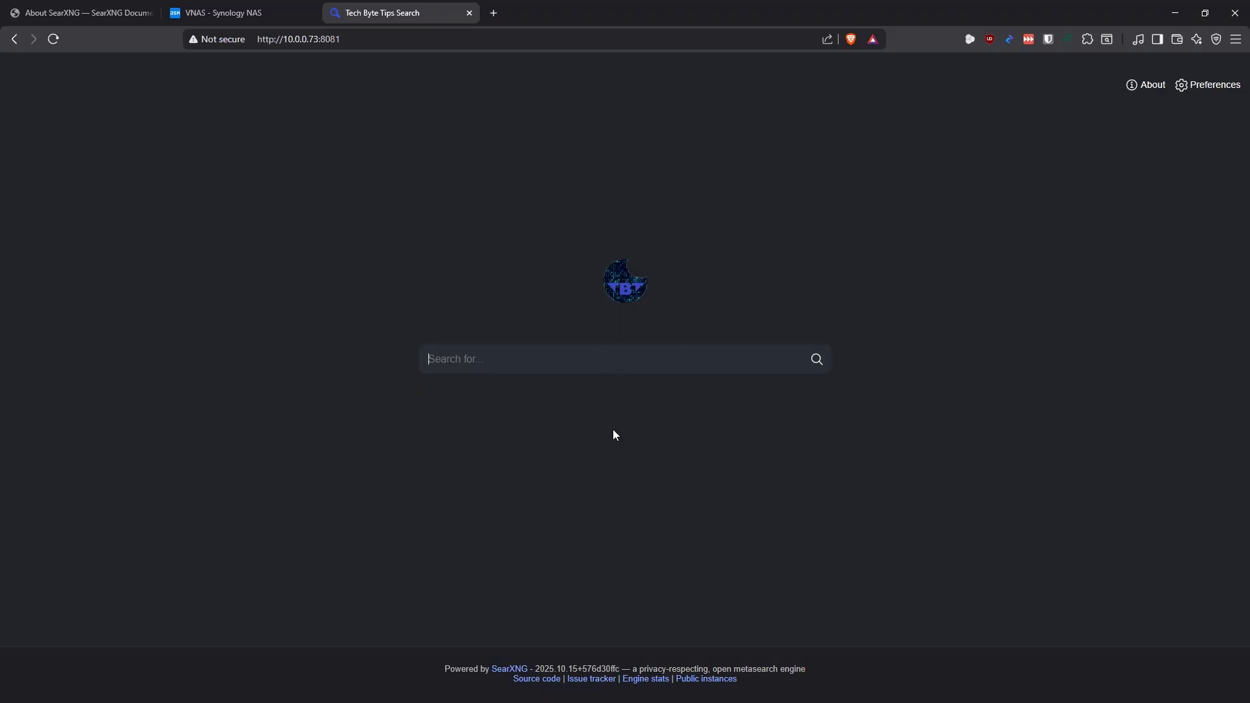
text(openai)
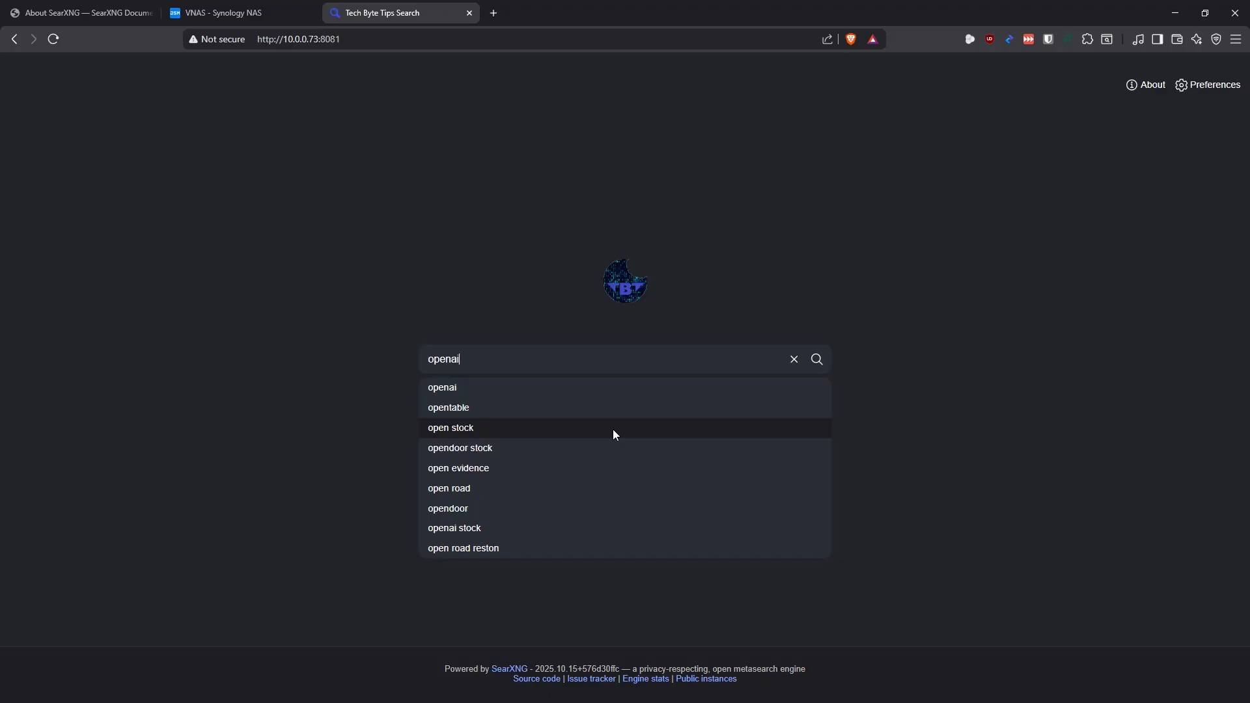
key(Return)
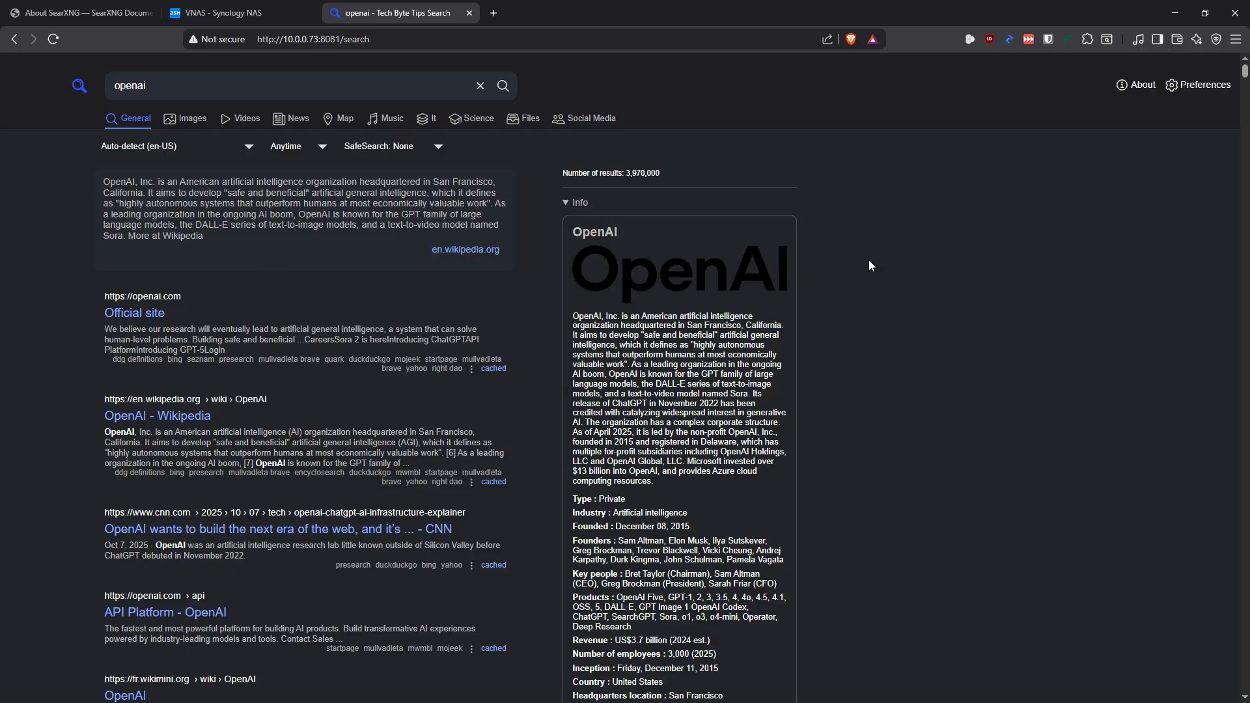
Look through the general results for "openai" and its image results, and return to the search home page.
scroll(871, 265, down, 20)
scroll(833, 264, down, 20)
scroll(828, 254, down, 20)
scroll(823, 250, down, 20)
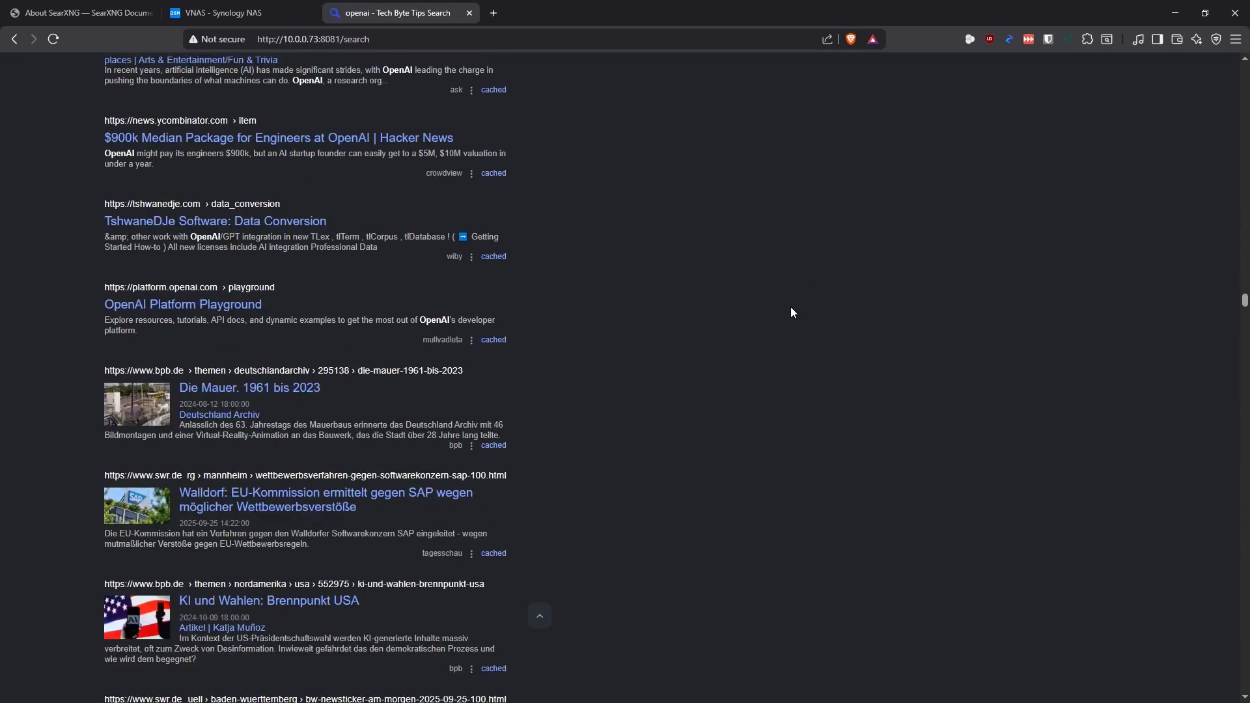
scroll(788, 296, up, 20)
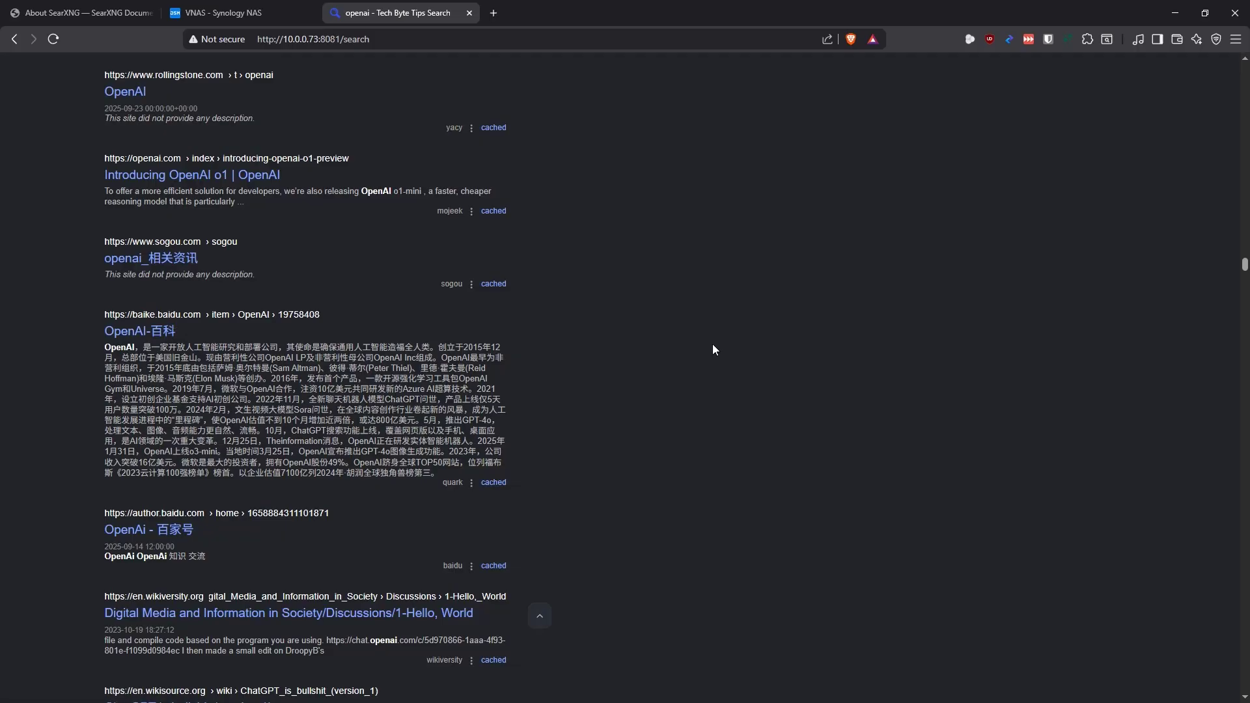
key(Home)
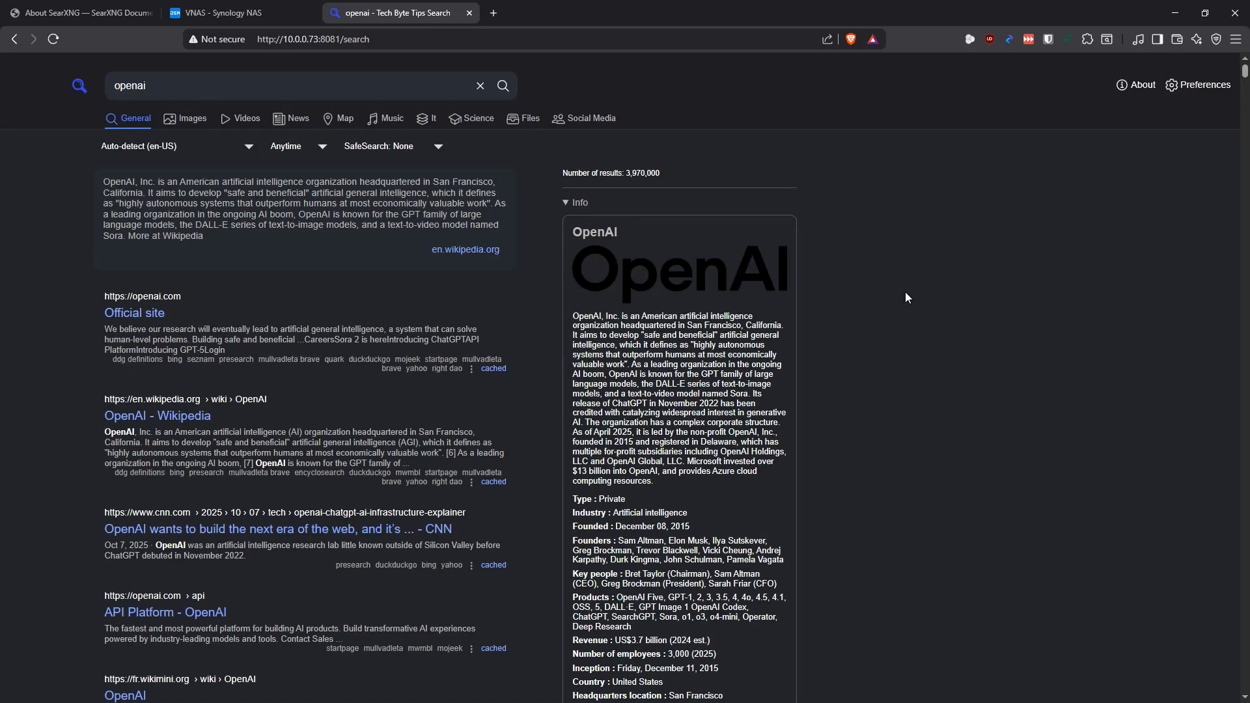
click(184, 119)
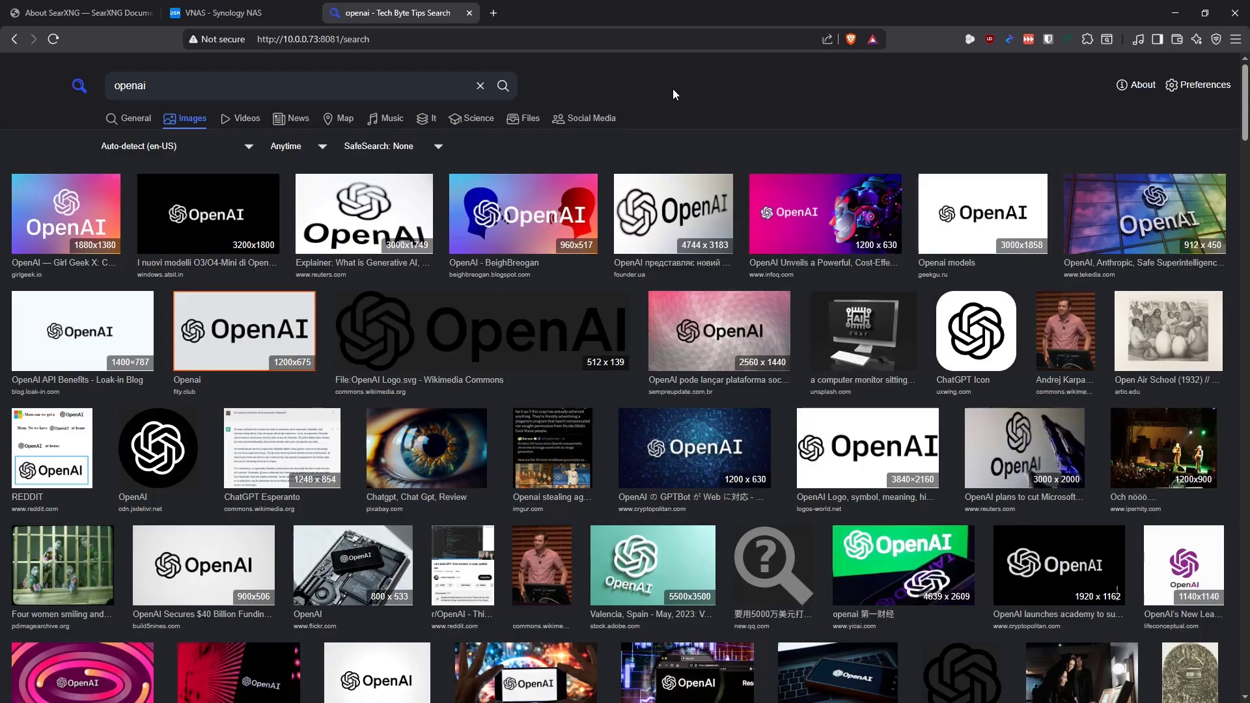
click(86, 85)
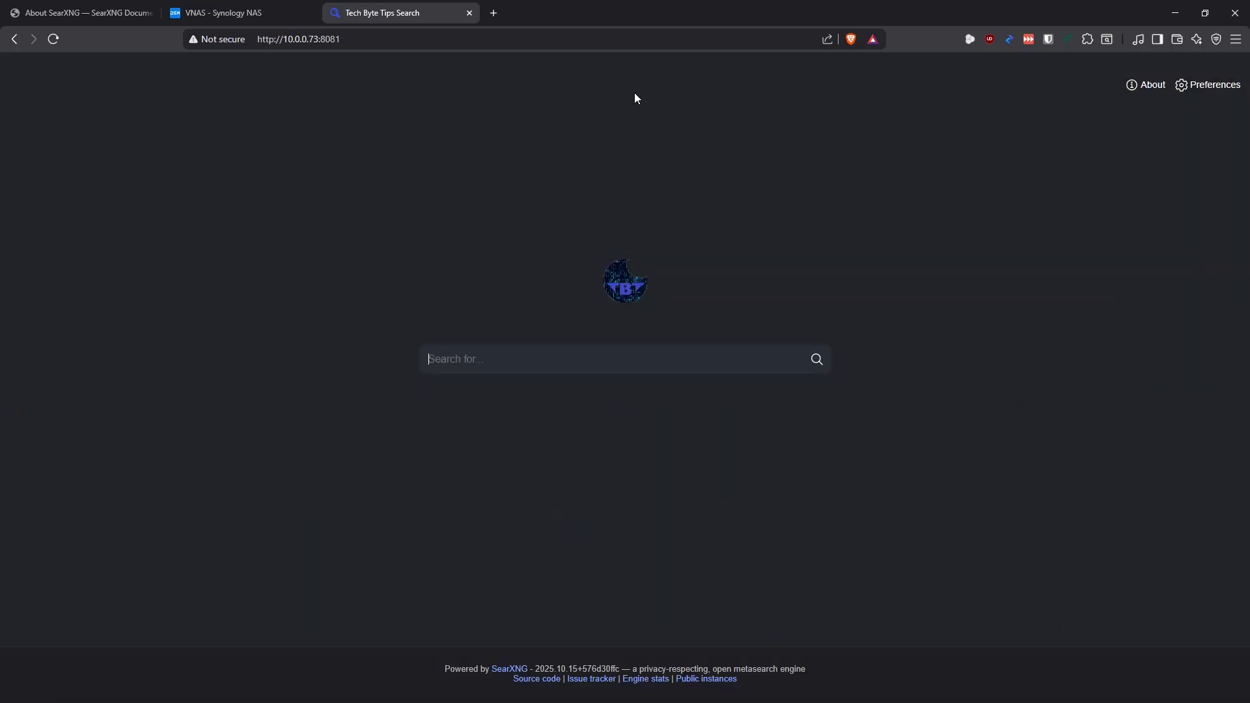
Review the About SearXNG documentation page, including its default search engine section, and go back to the self-hosted search page.
click(99, 18)
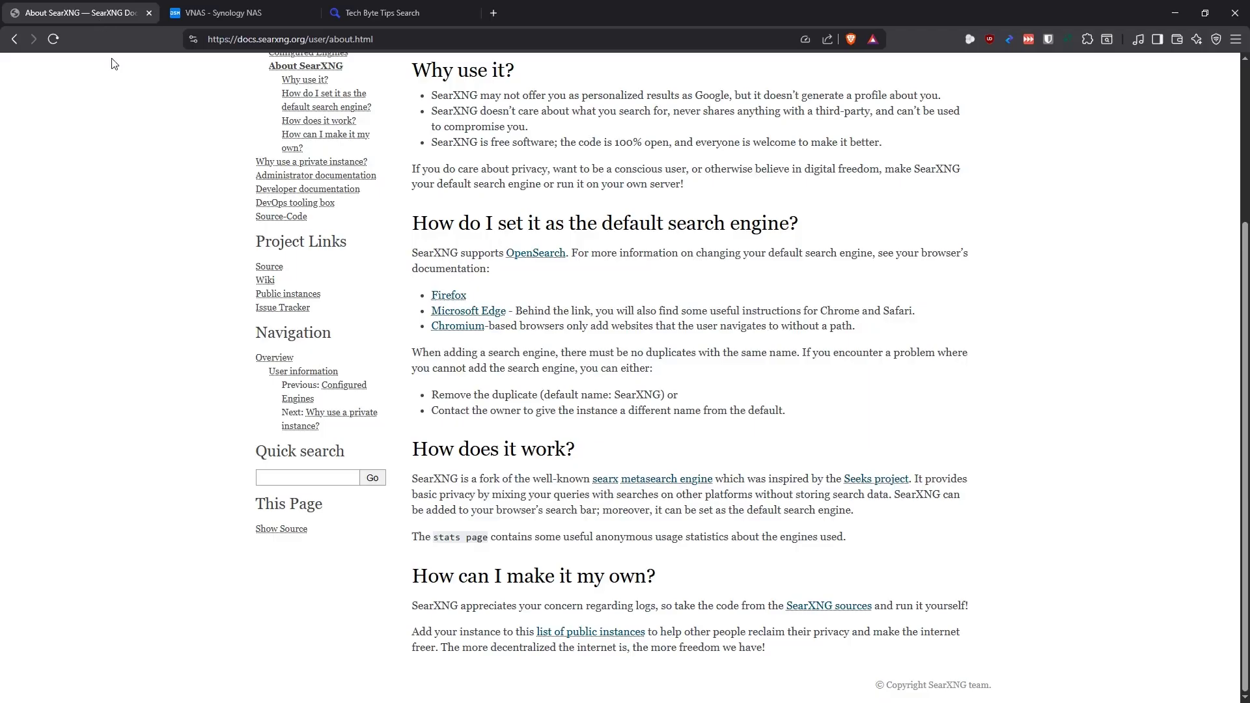
scroll(115, 231, up, 3)
scroll(117, 225, down, 2)
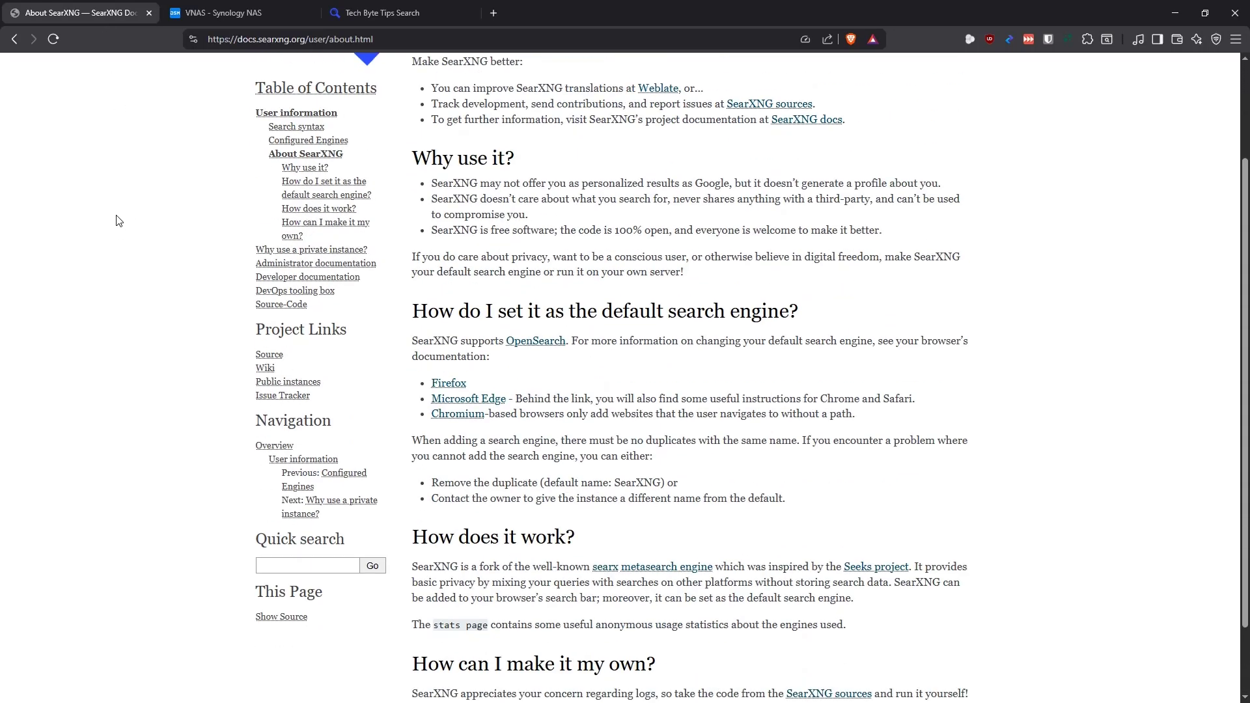
scroll(124, 254, up, 2)
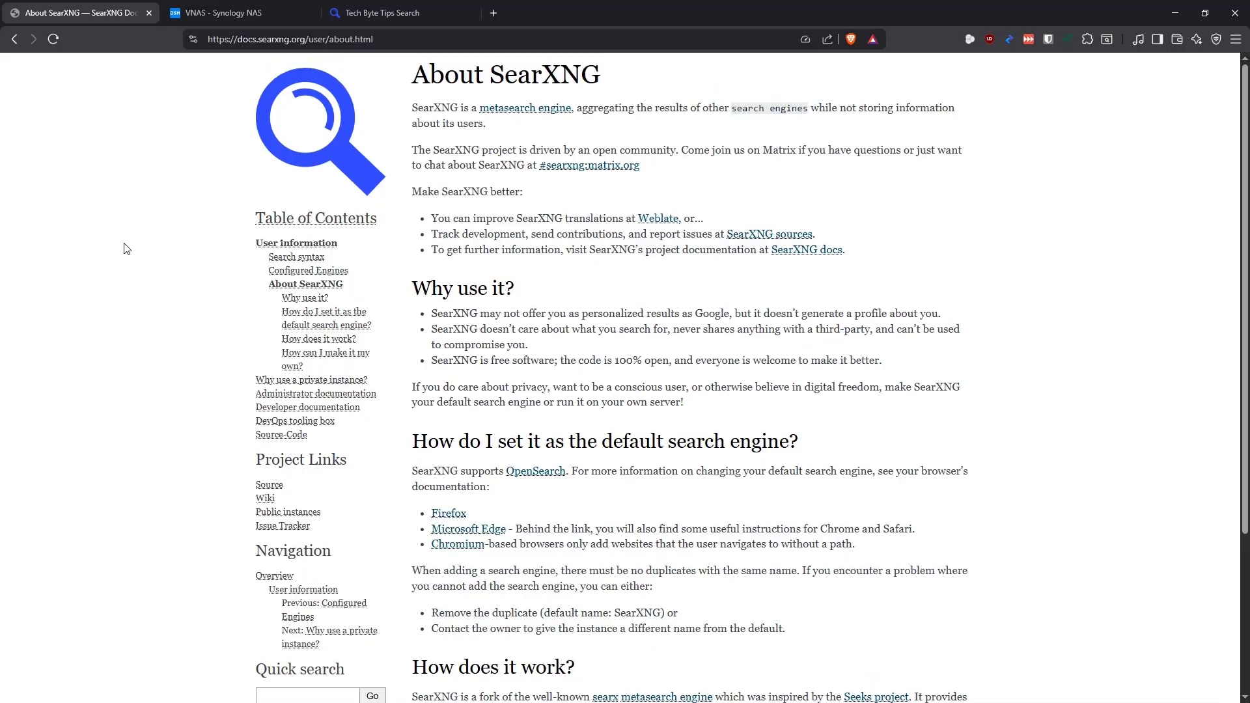
click(385, 14)
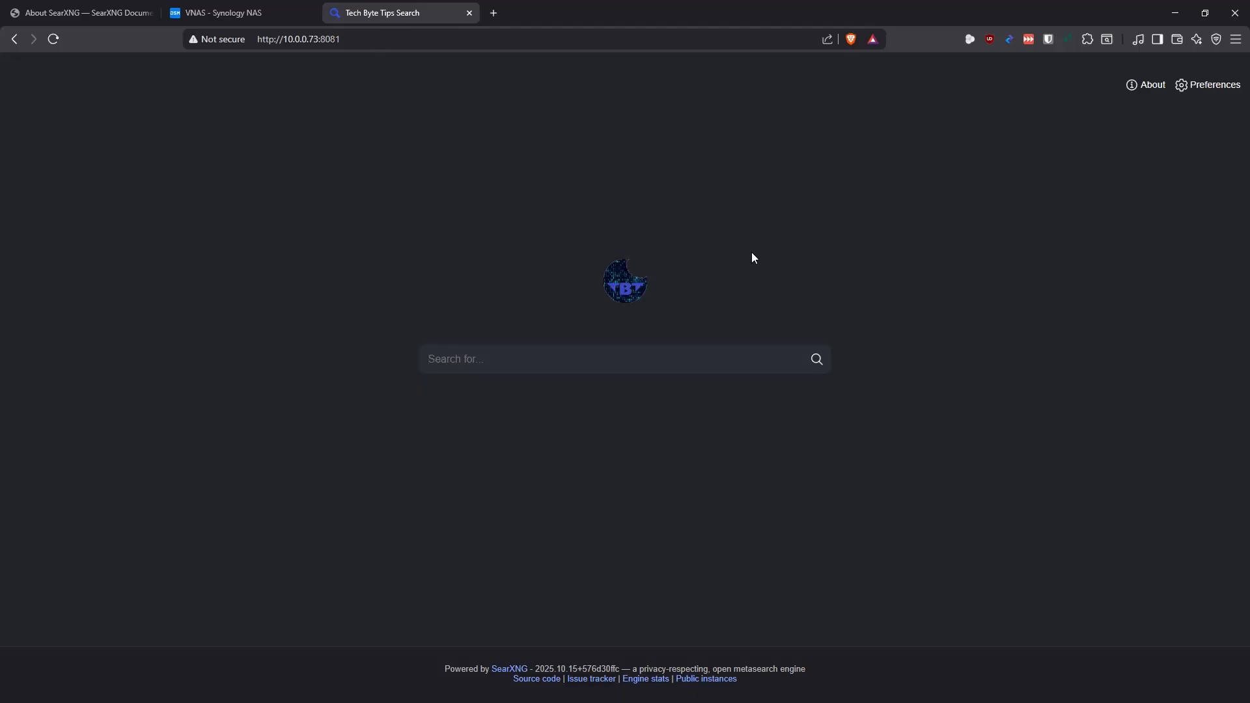